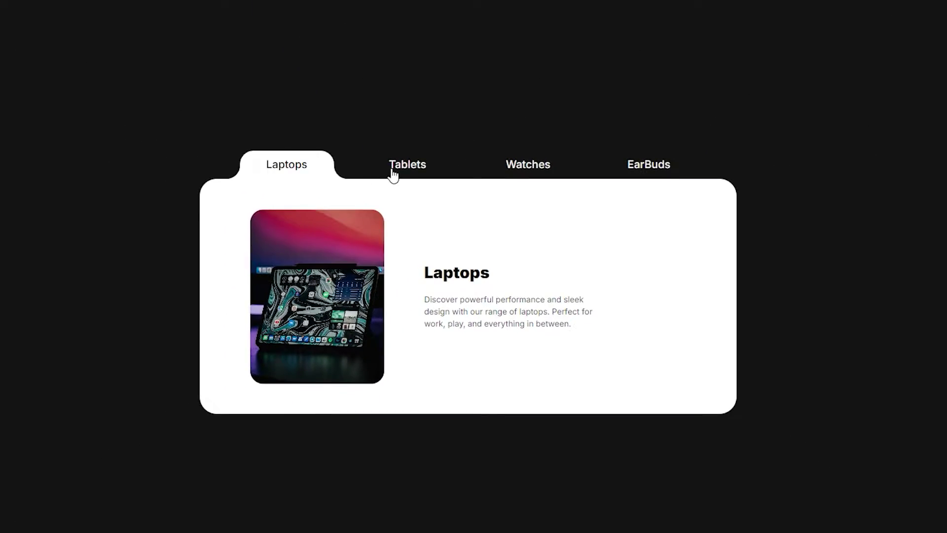
Preview the finished tab design by switching through the Tablets, Watches and EarBuds tabs, and look through the example page
left_click(399, 174)
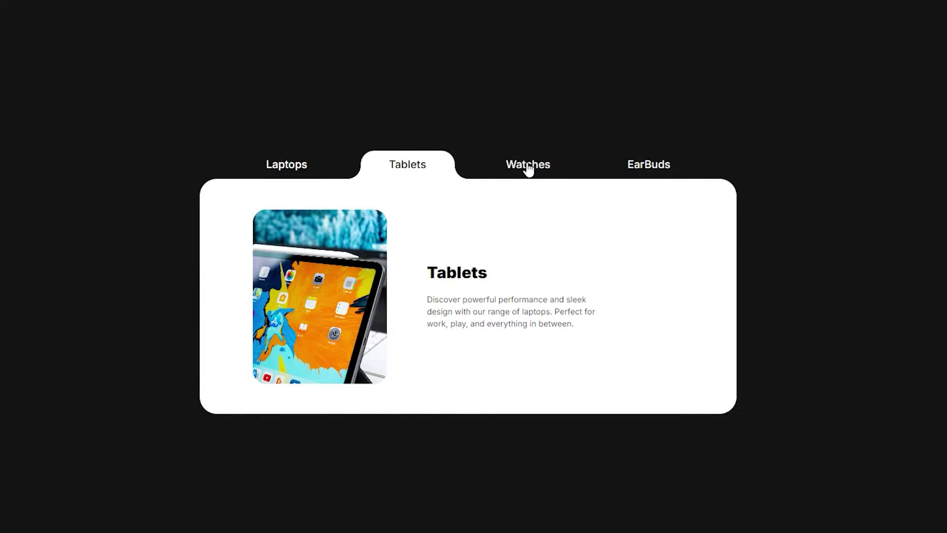
left_click(528, 168)
left_click(665, 166)
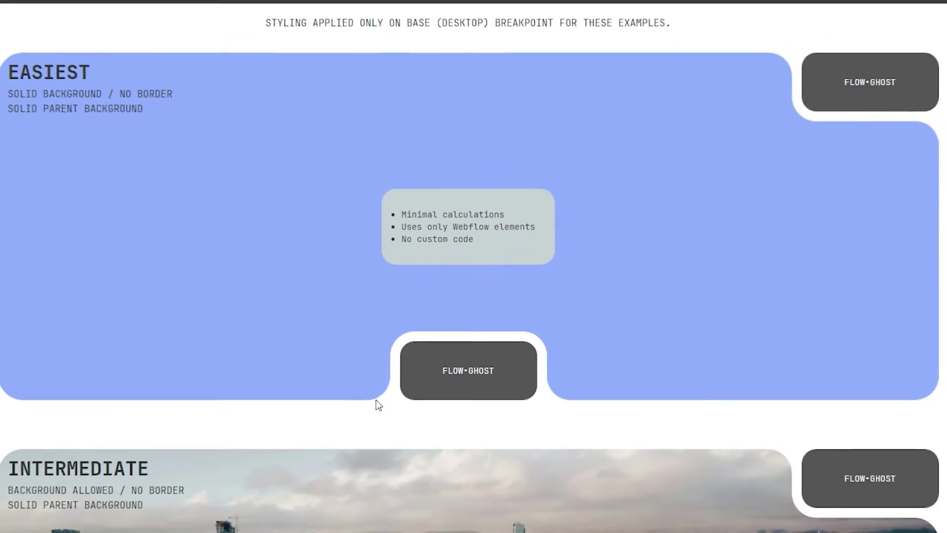
scroll(376, 399, "down", 6)
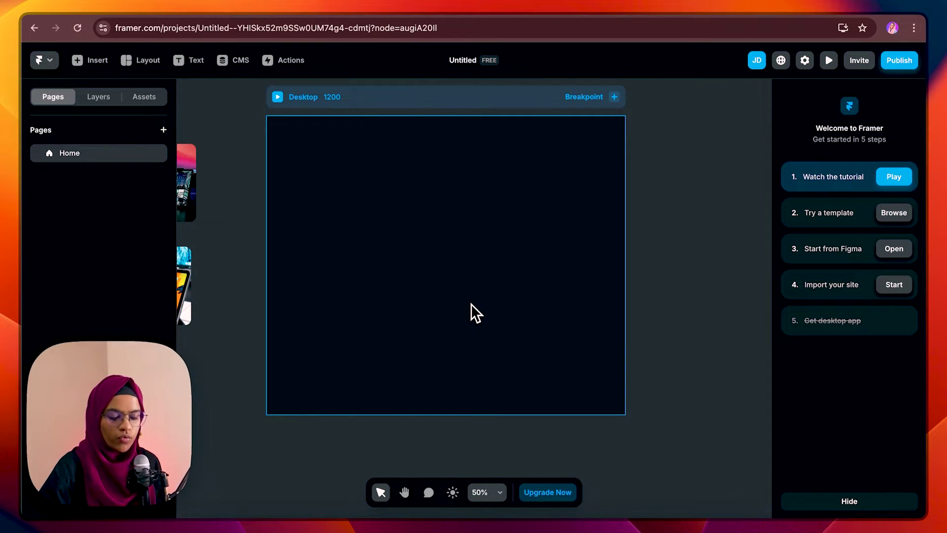
Draw a frame about 924 × 520 inside the Desktop page and set its width to 700
key("f")
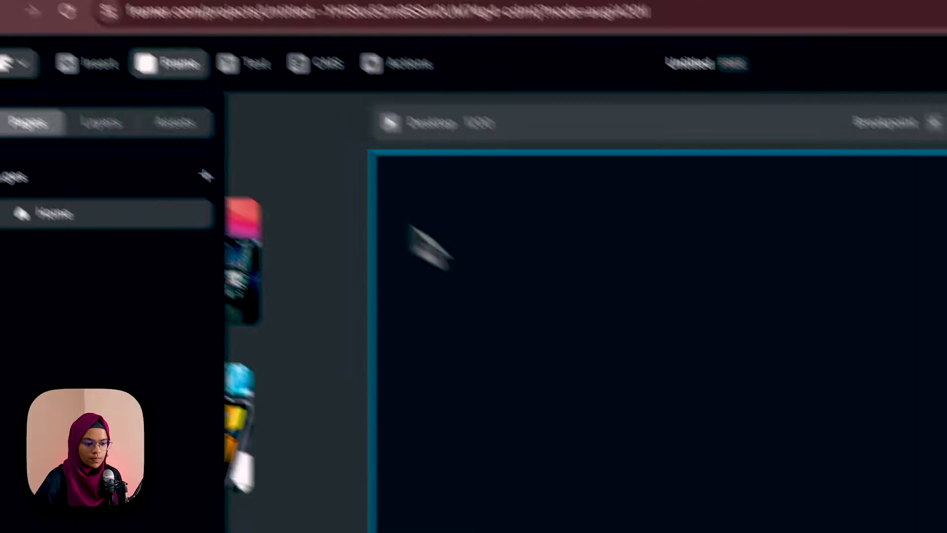
mouse_move(306, 210)
left_mouse_down()
mouse_move(581, 356)
mouse_move(583, 367)
left_mouse_up()
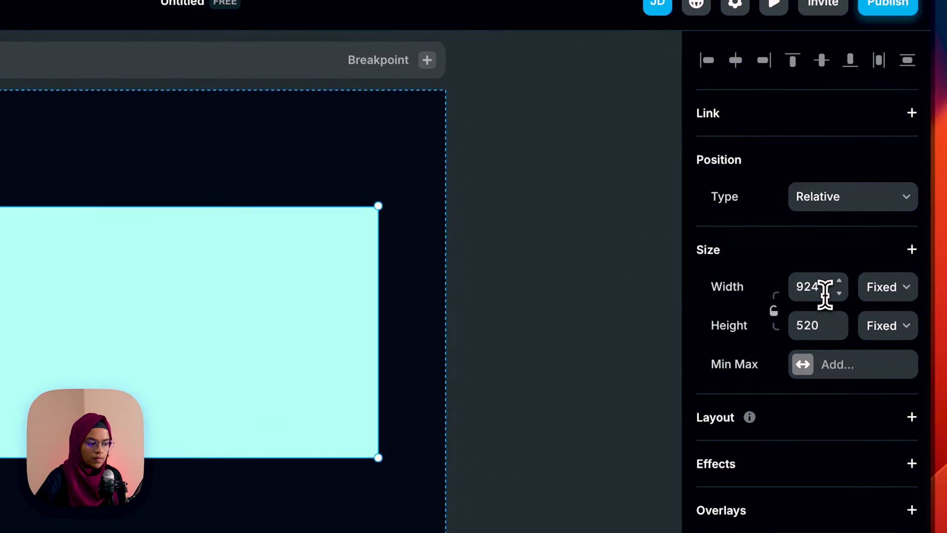
left_click(823, 293)
type("700")
key("Return")
Rename the new frame's layer as Tab Item
left_click(87, 104)
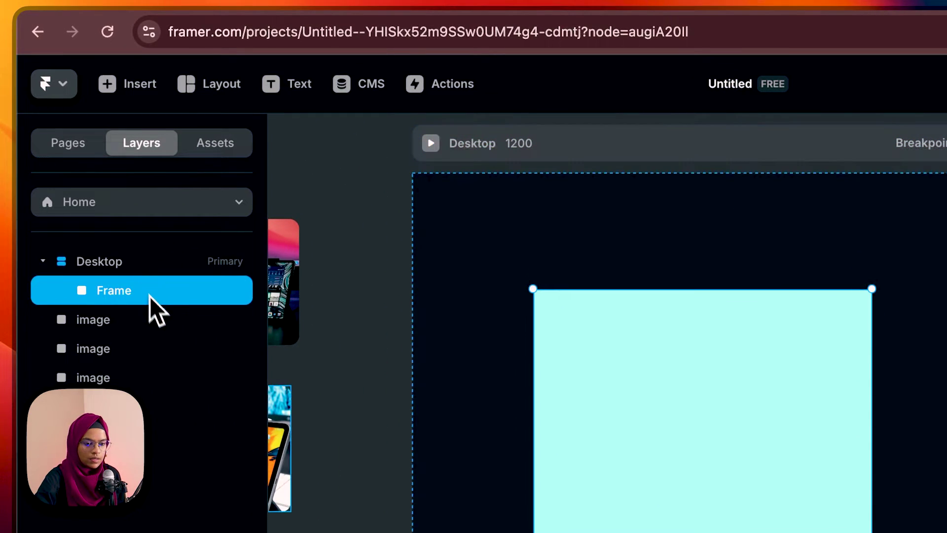
double_click(150, 300)
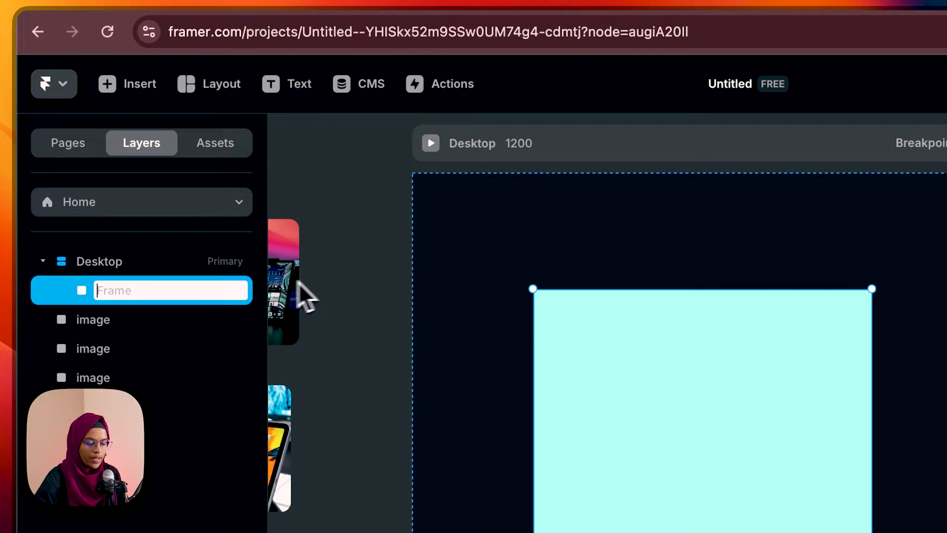
type("Tab Item")
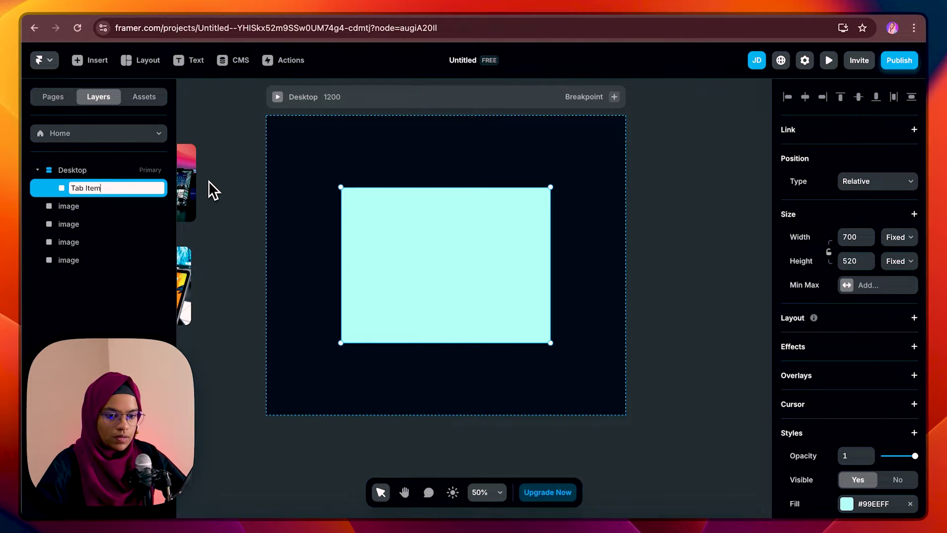
key("Return")
Set the Tab Item frame's corner radius to 24 and its fill to white #FFFFFF
scroll(835, 437, "down", 3)
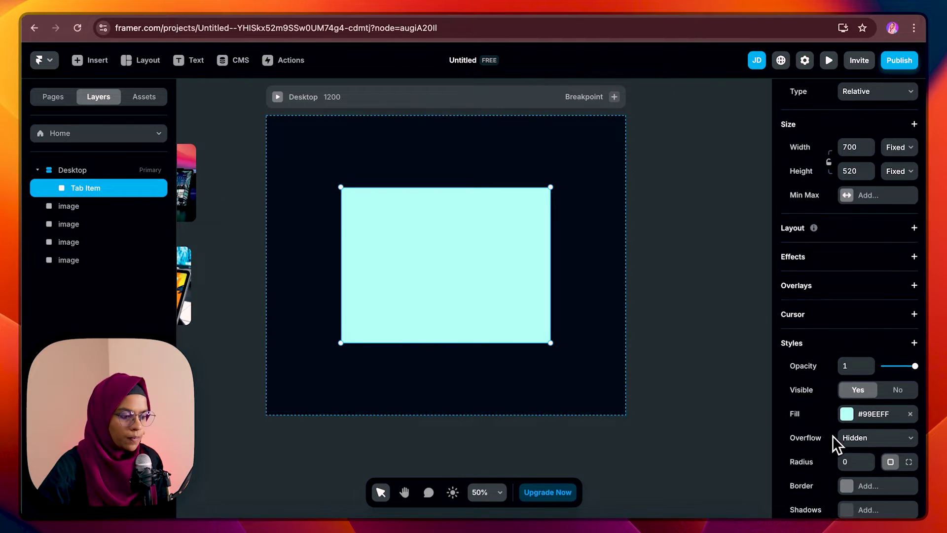
left_click(847, 446)
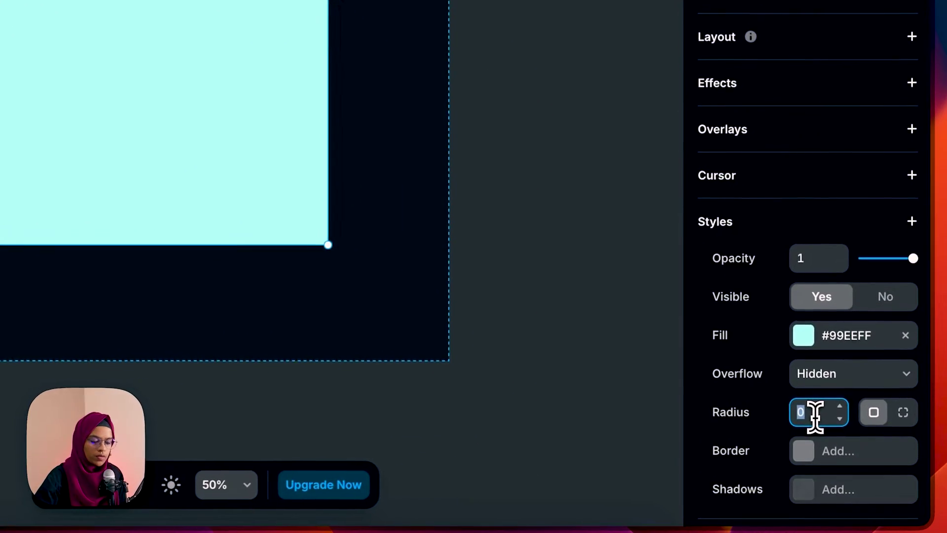
type("24")
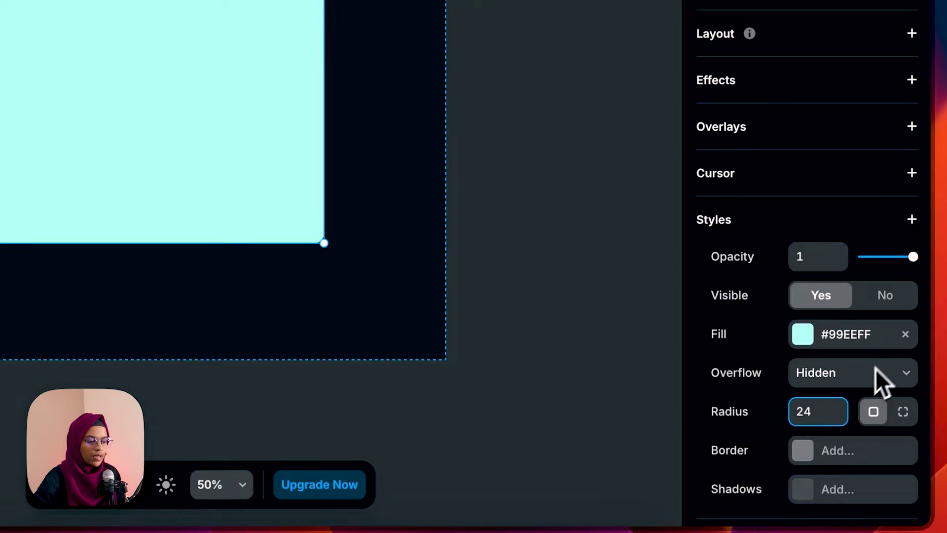
left_click(875, 341)
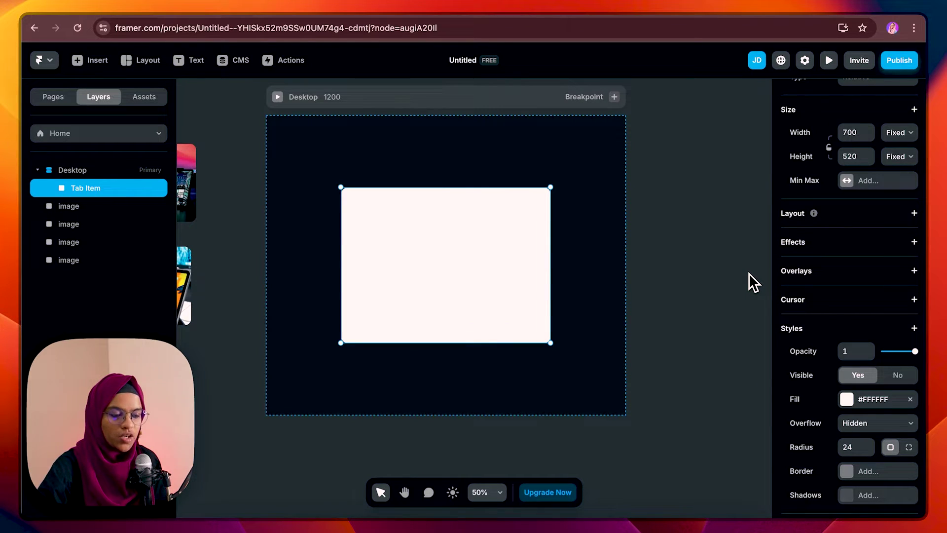
Place the laptop image inside the Tab Item frame and give the frame a horizontal stack layout distributed to Start
left_click(195, 197)
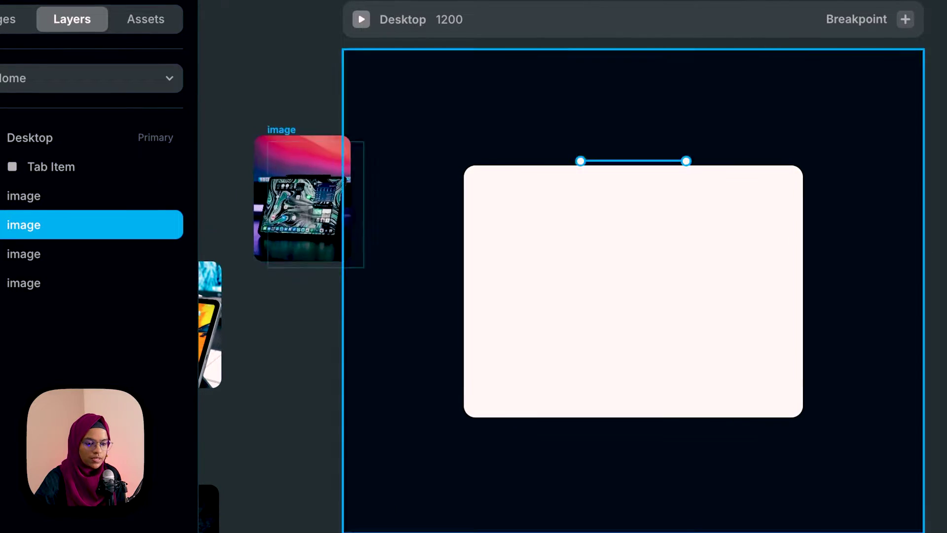
left_click_drag(336, 218, 573, 304)
left_click(62, 172)
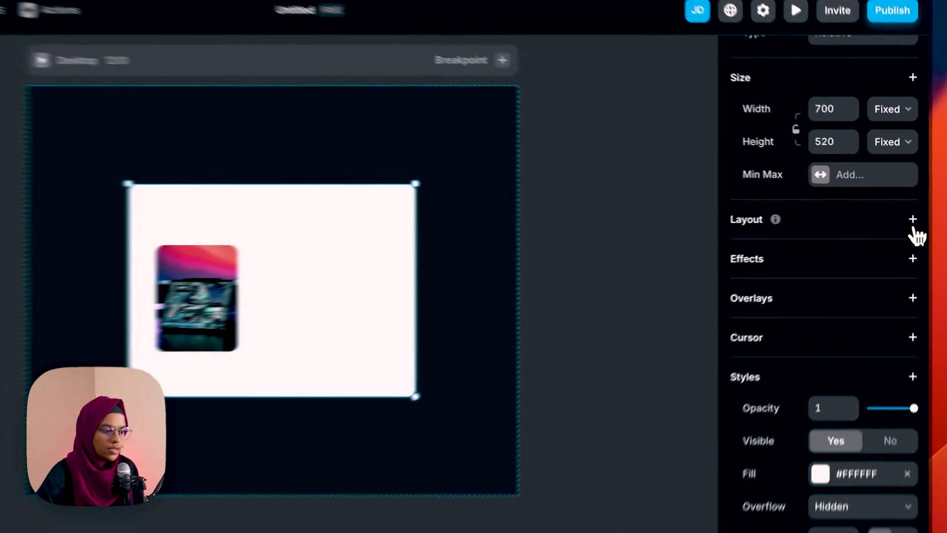
left_click(914, 213)
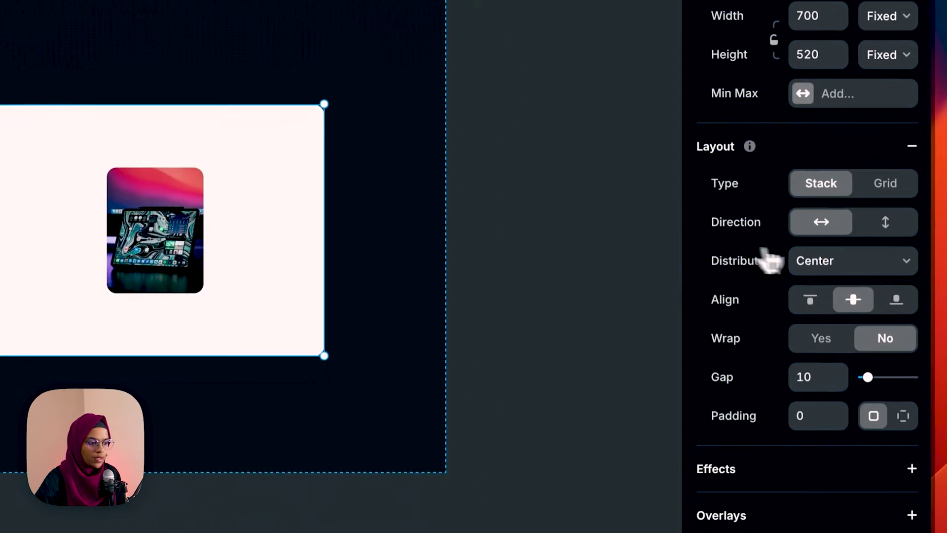
left_click(813, 260)
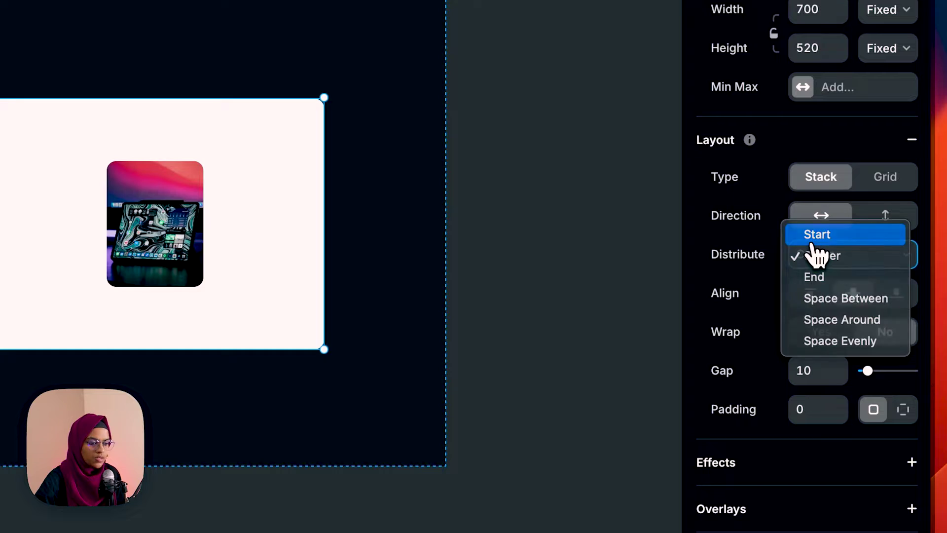
left_click(812, 241)
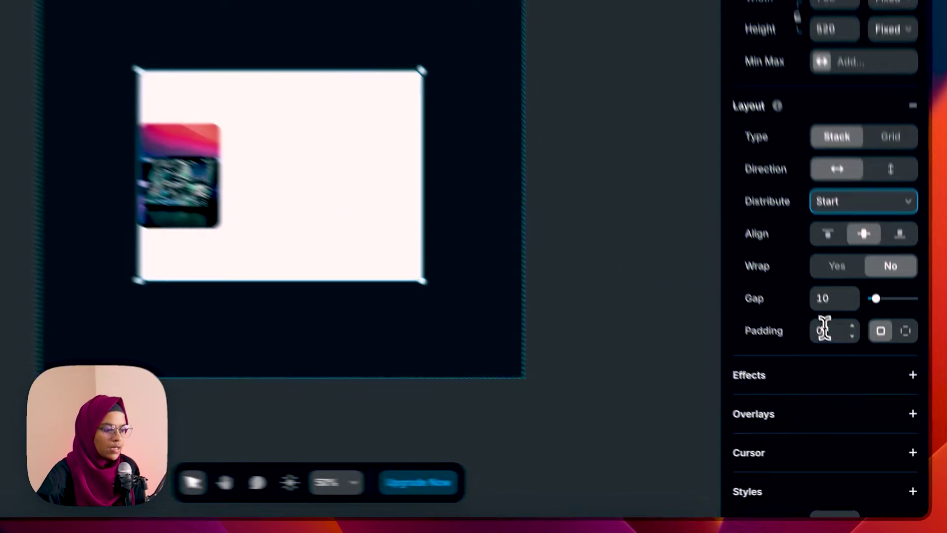
Set the Tab Item frame's padding to 25 and reduce its height to 334
left_click(850, 378)
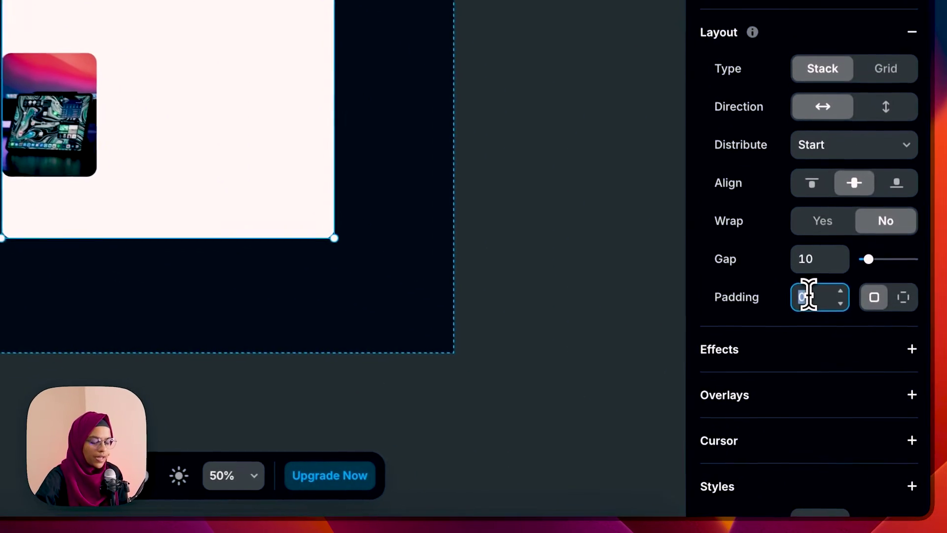
type("24")
key("Return")
left_click_drag(278, 238, 278, 218)
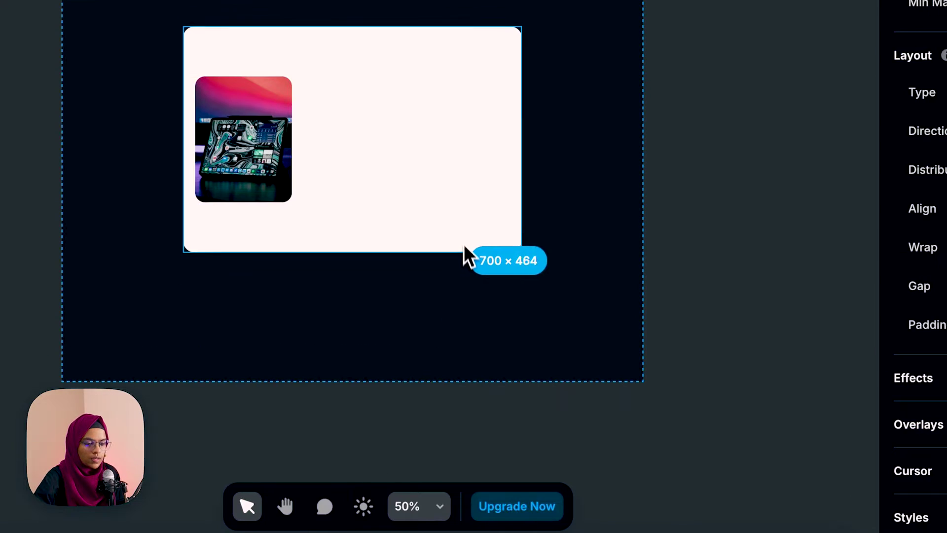
left_click_drag(463, 244, 449, 179)
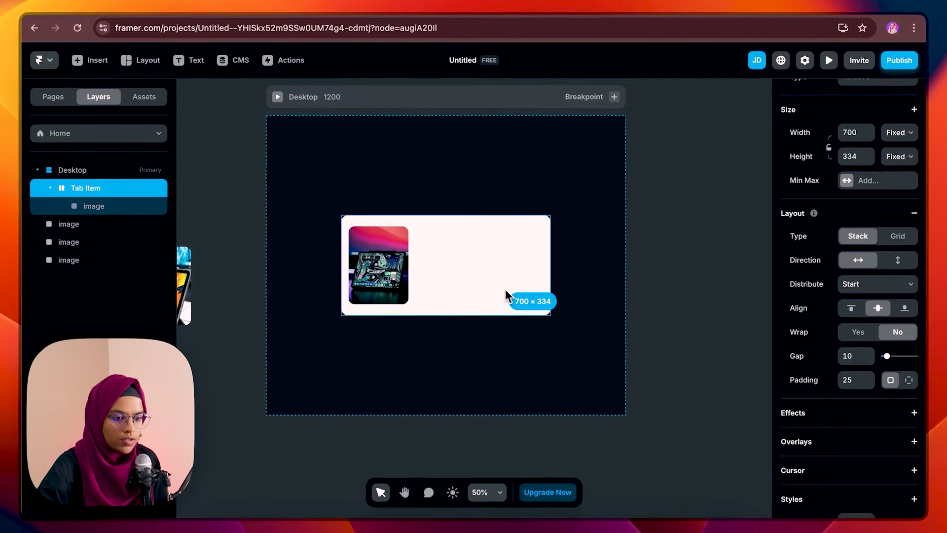
left_click_drag(507, 296, 507, 296)
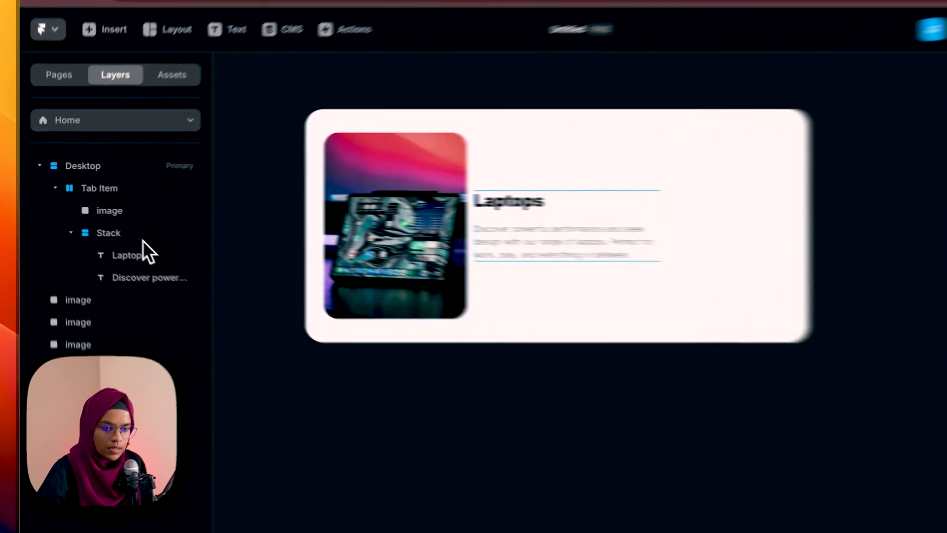
Rename the stack holding the Laptops heading and description as Content Wrap
left_click(80, 228)
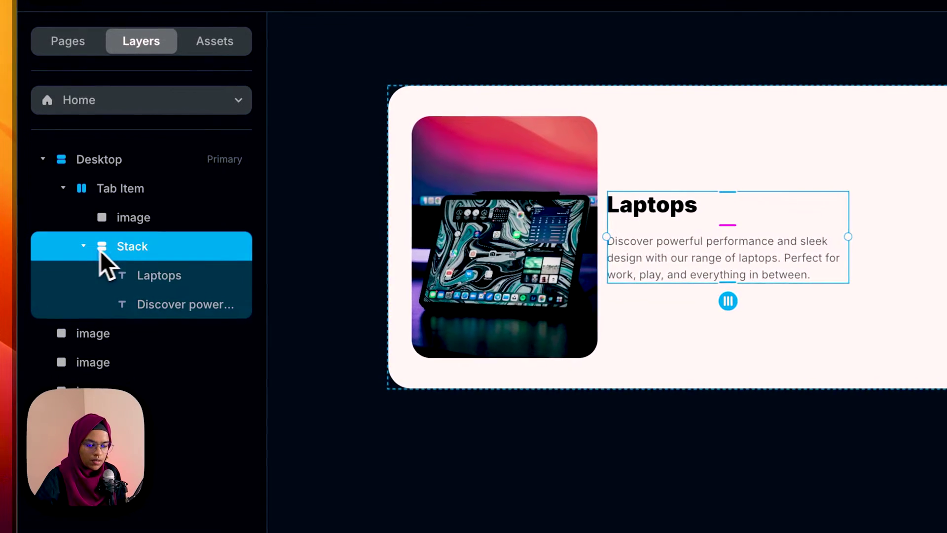
double_click(158, 246)
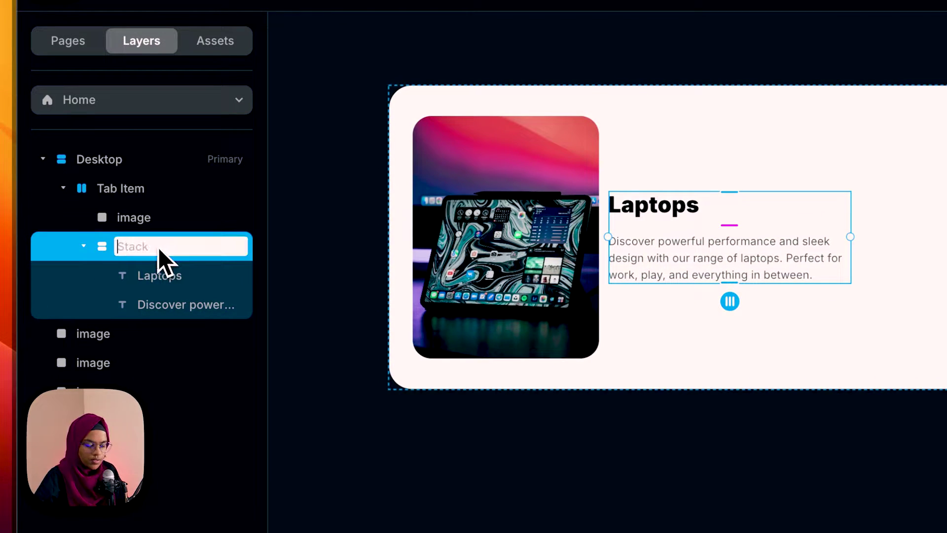
type("Content Wrap")
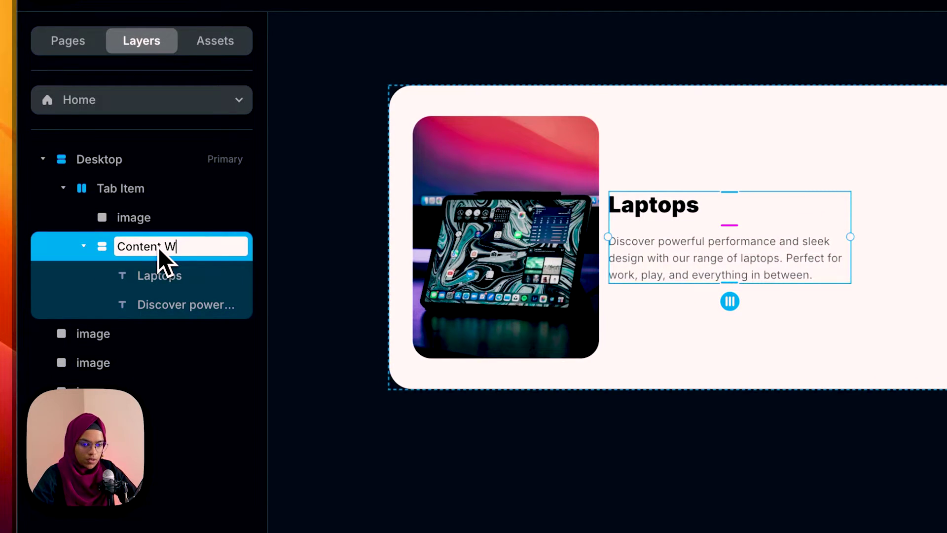
key("Return")
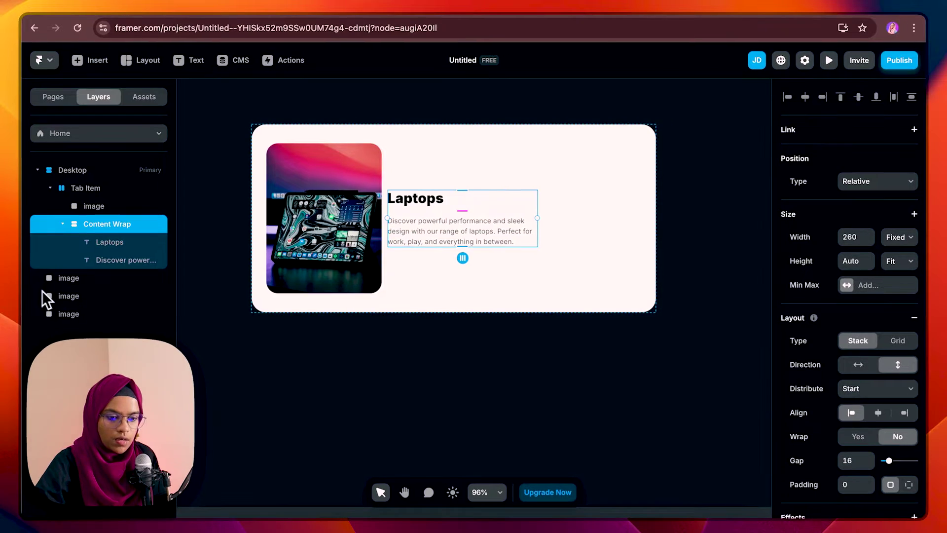
Set the Tab Item's gap between the image and the text to 60
left_click(93, 188)
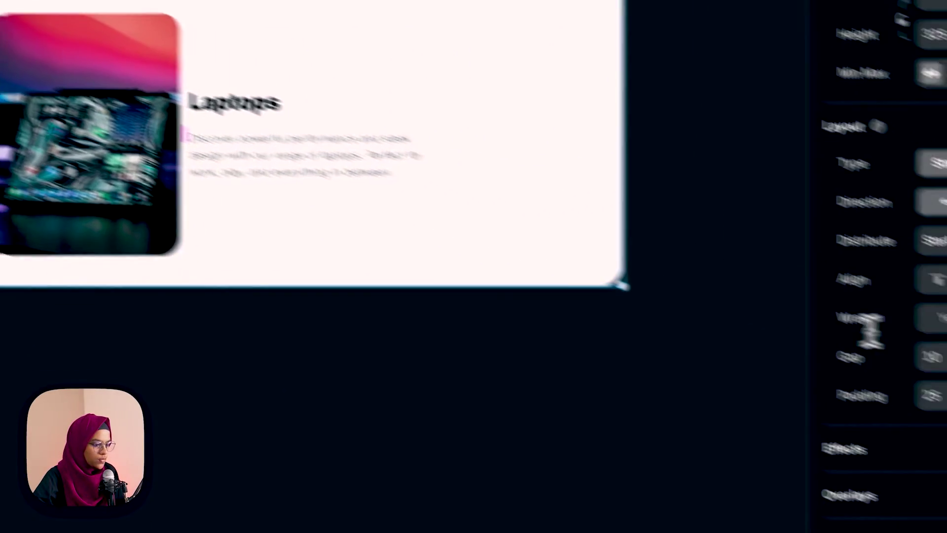
left_click(940, 356)
type("60")
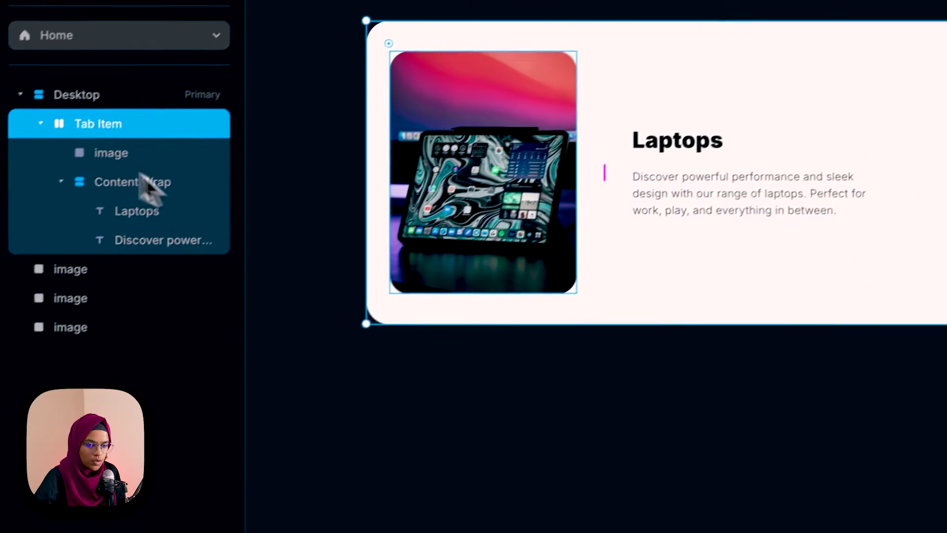
Wrap the Tab Item in a stack and create a component from that stack named Tab Item Content
left_click(41, 123)
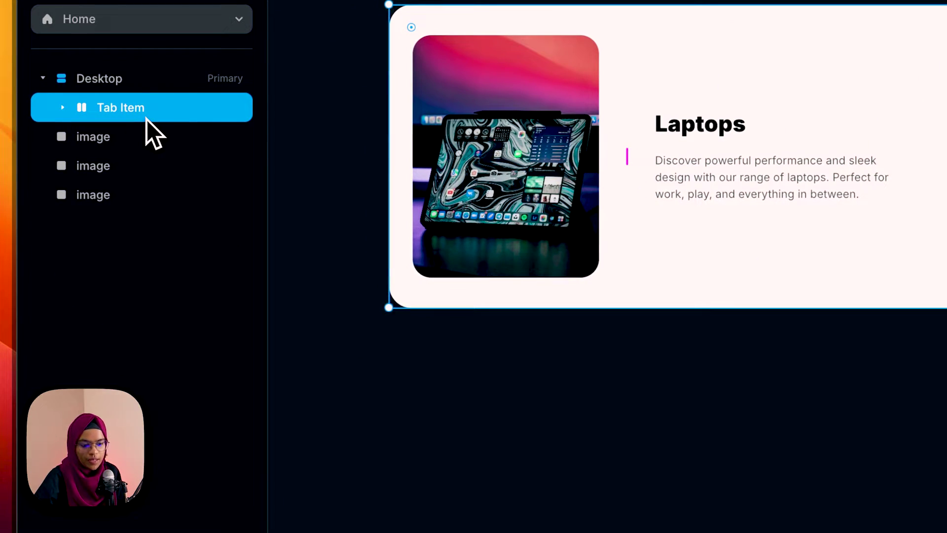
key("super+Return")
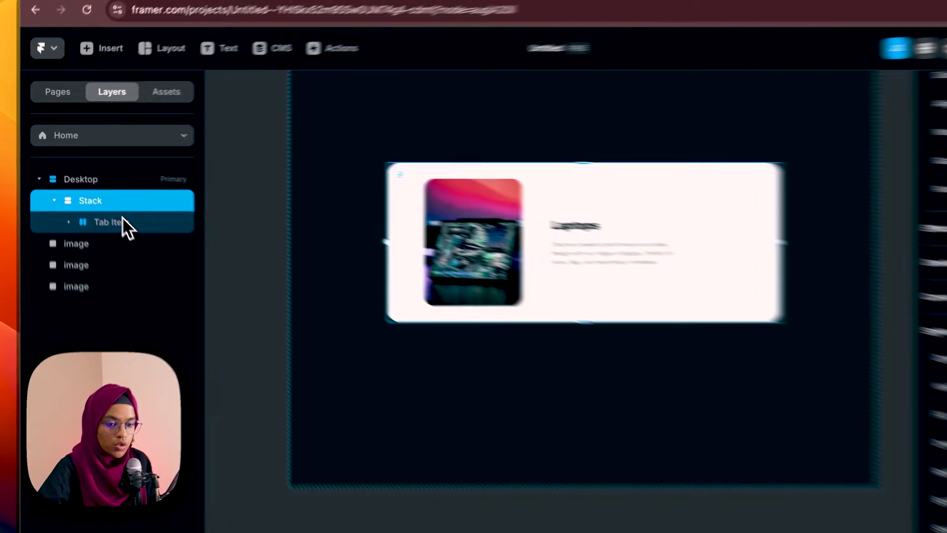
right_click(100, 190)
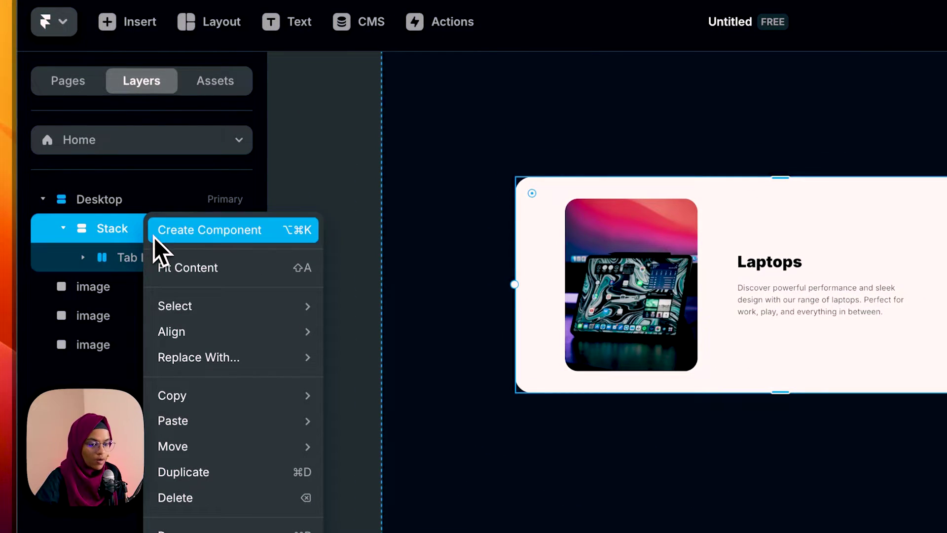
left_click(154, 237)
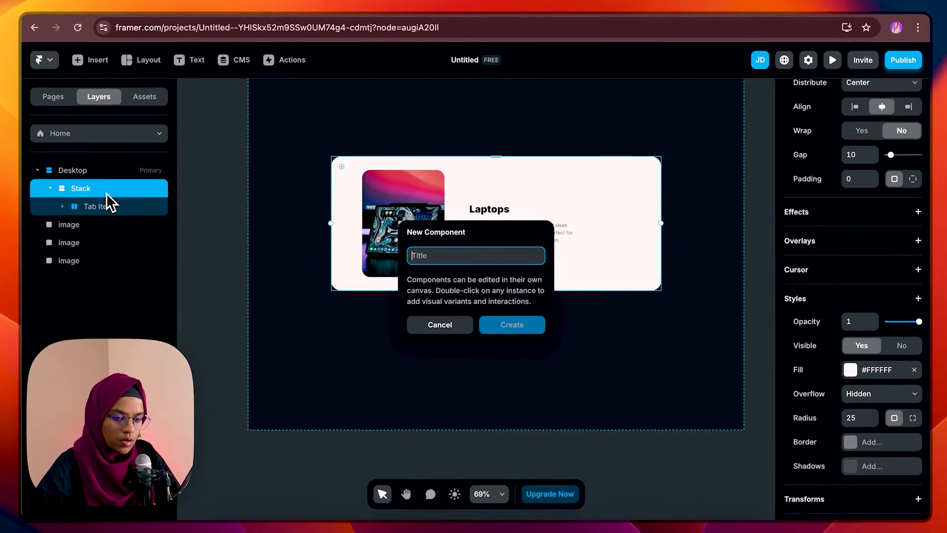
type("Tab")
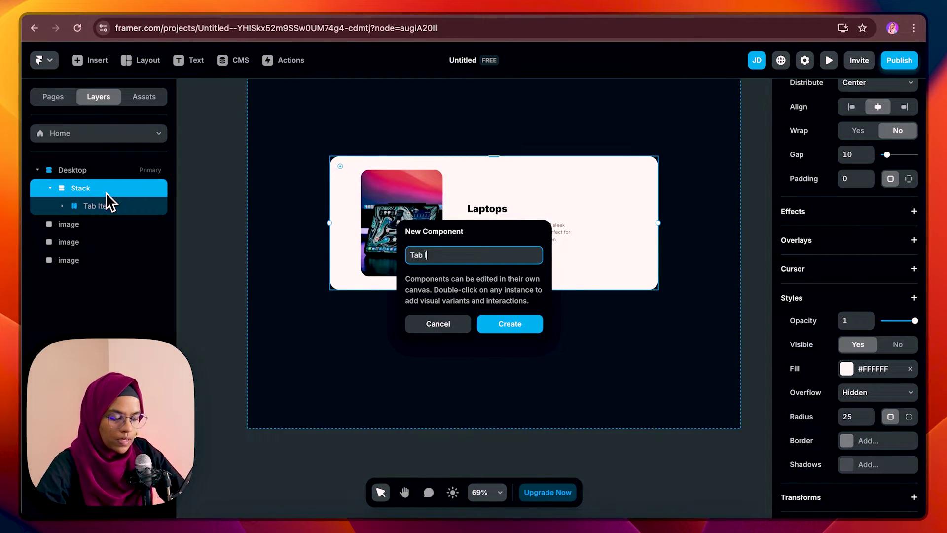
type(" Item Content")
key("Return")
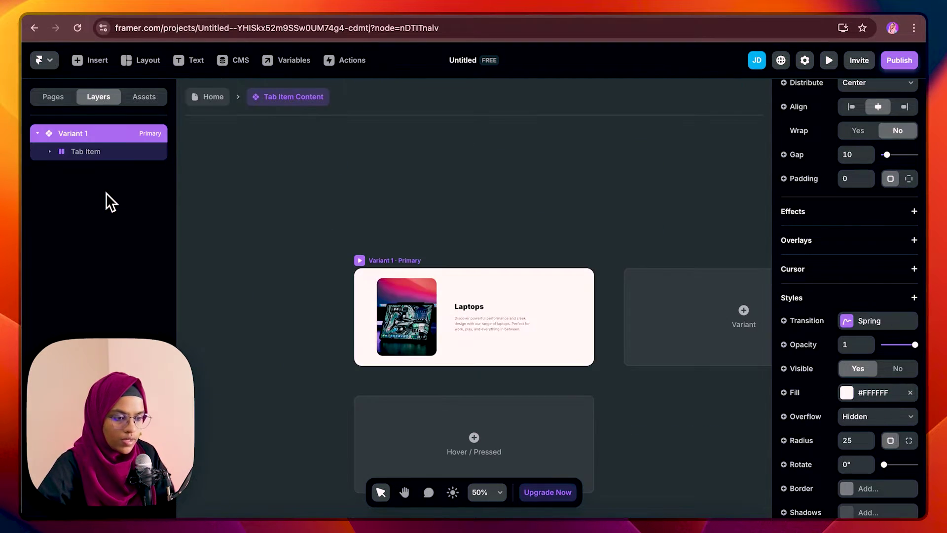
Create an image variable for the fill of the laptop image in the Tab Item Content component
left_click(425, 278)
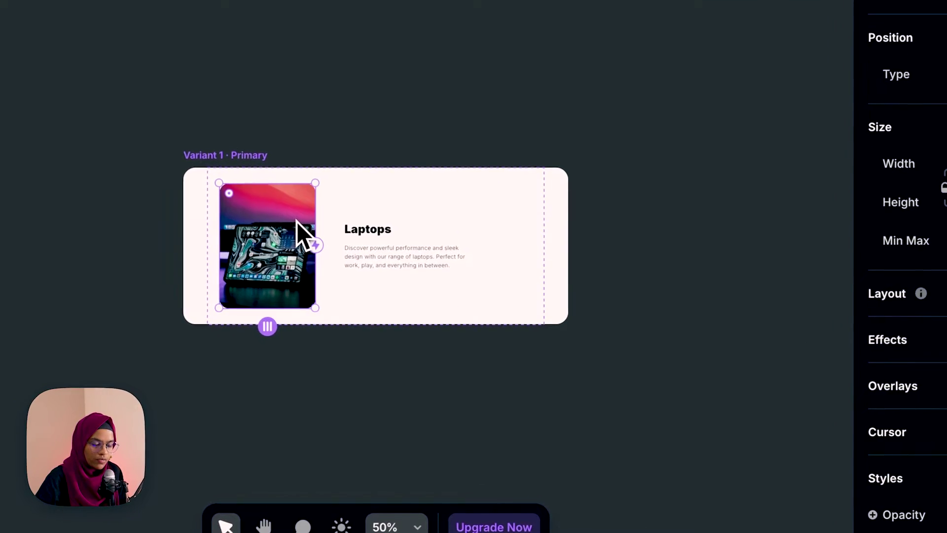
scroll(899, 215, "down", 8)
left_click(899, 203)
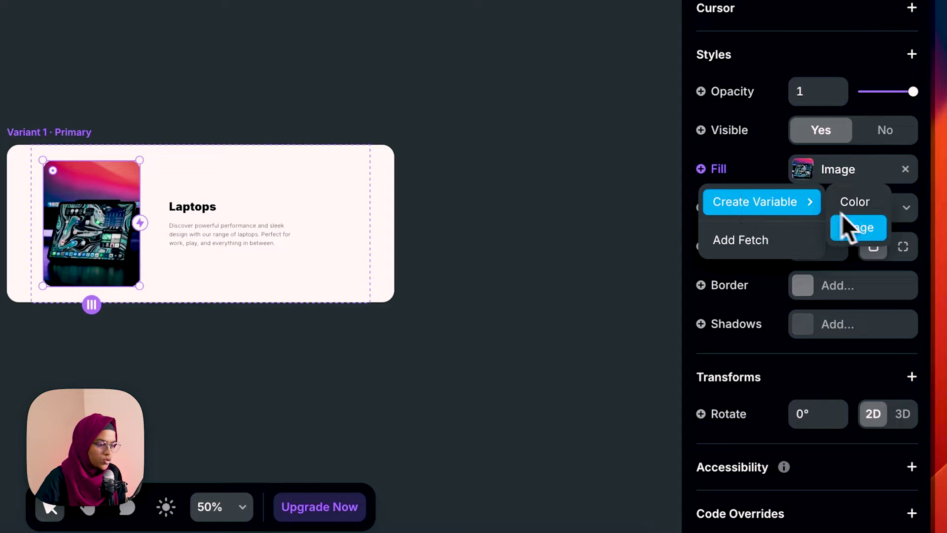
left_click(858, 227)
left_click(370, 257)
left_click(412, 410)
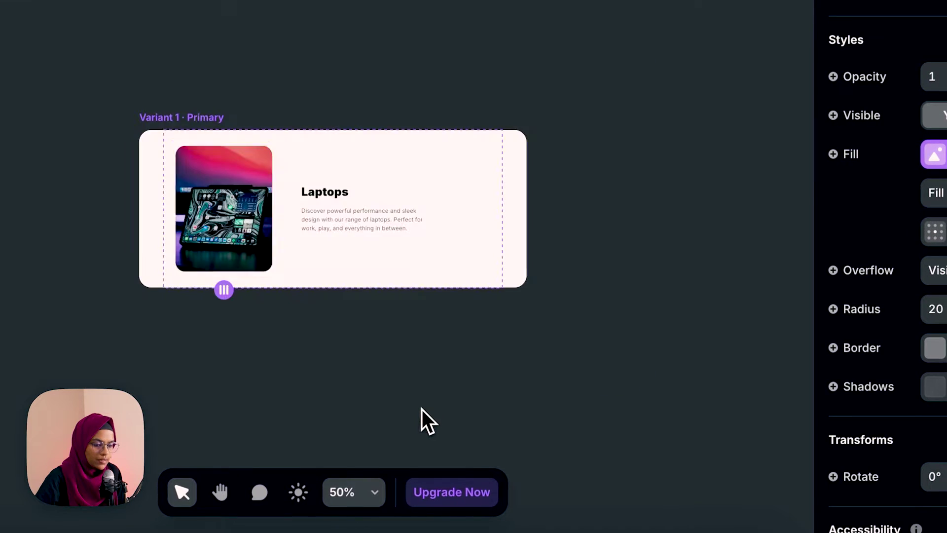
Create a plain text variable named Title for the content of the Laptops heading
left_click(327, 194)
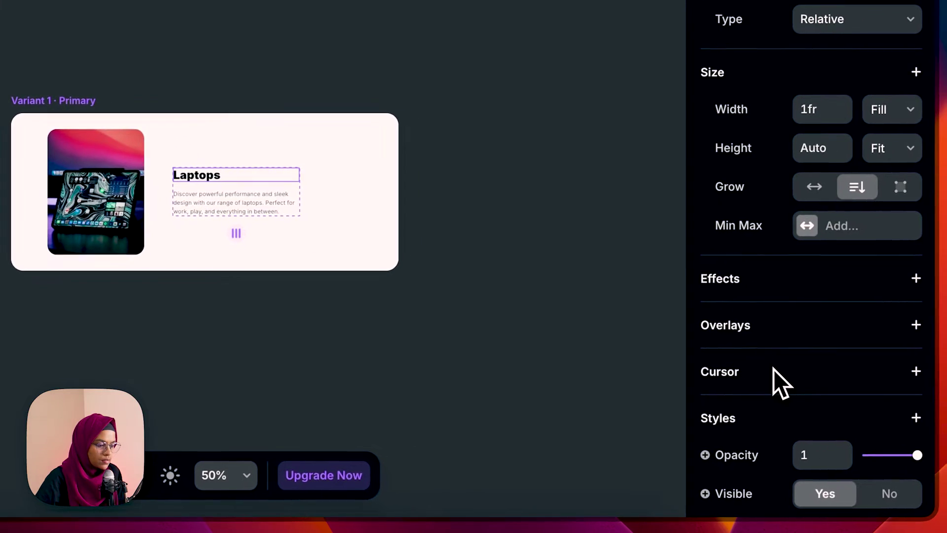
scroll(768, 383, "down", 8)
left_click(742, 263)
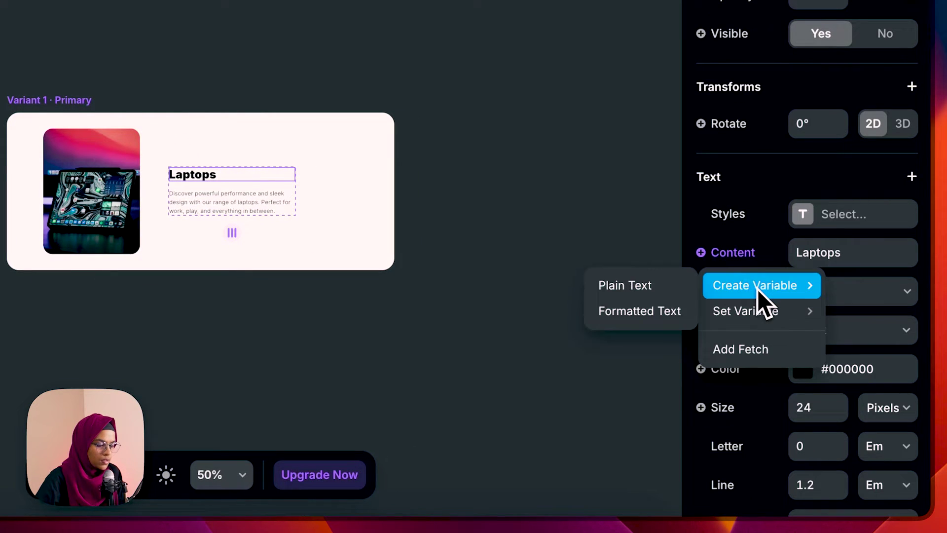
mouse_move(693, 290)
left_click(638, 283)
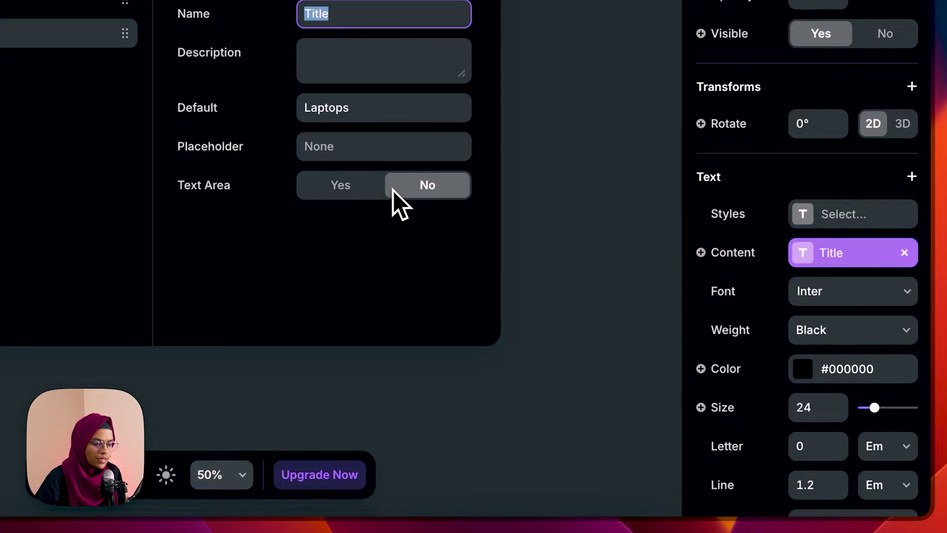
left_click(363, 396)
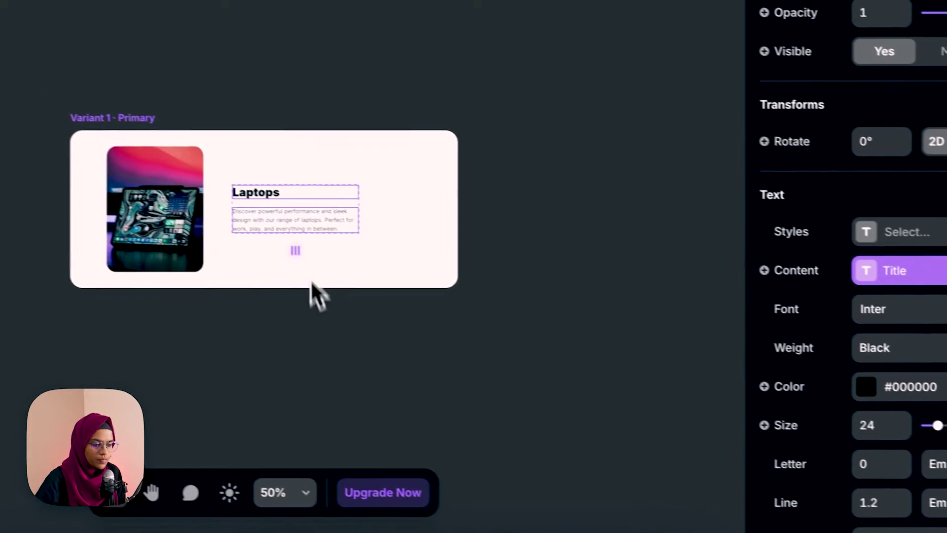
Create a plain text variable named Content for the description text below the Laptops heading
left_click(228, 201)
scroll(802, 497, "down", 5)
left_click(732, 351)
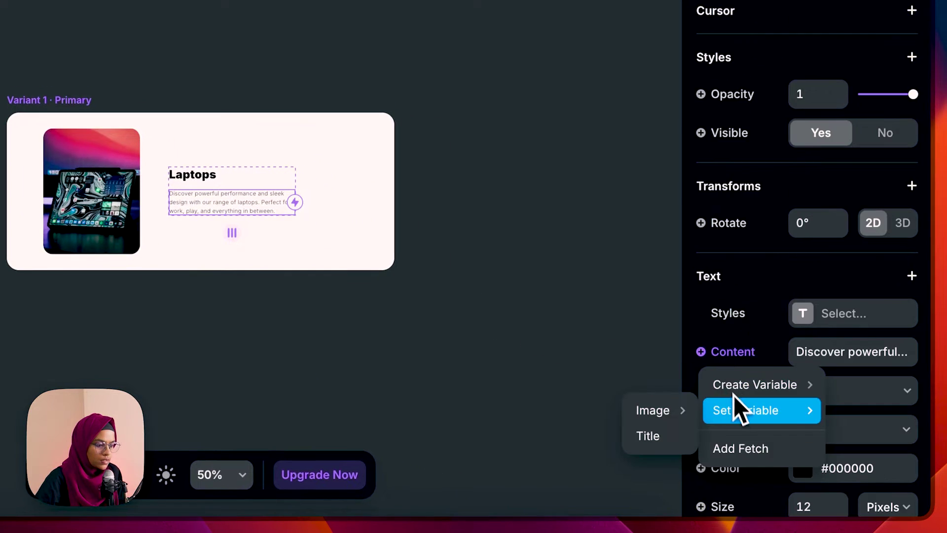
mouse_move(731, 387)
left_click(638, 388)
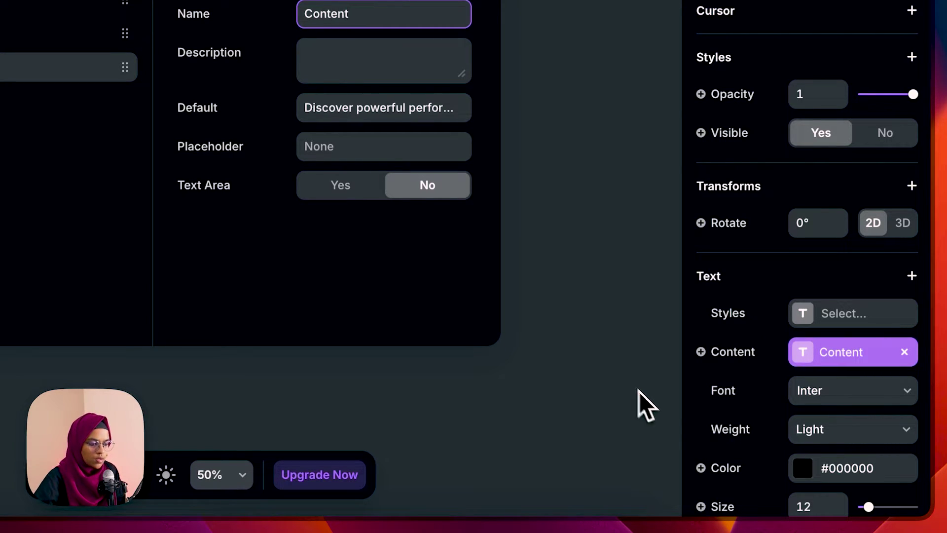
left_click(614, 370)
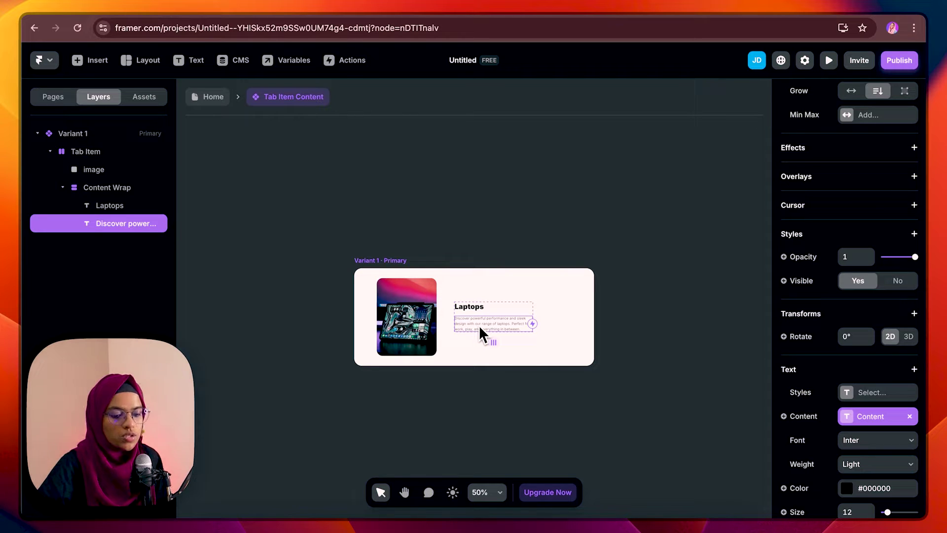
On the Home page, draw a frame directly above the Tab Item Content, size it 720 by 42 and remove its fill
left_click(219, 101)
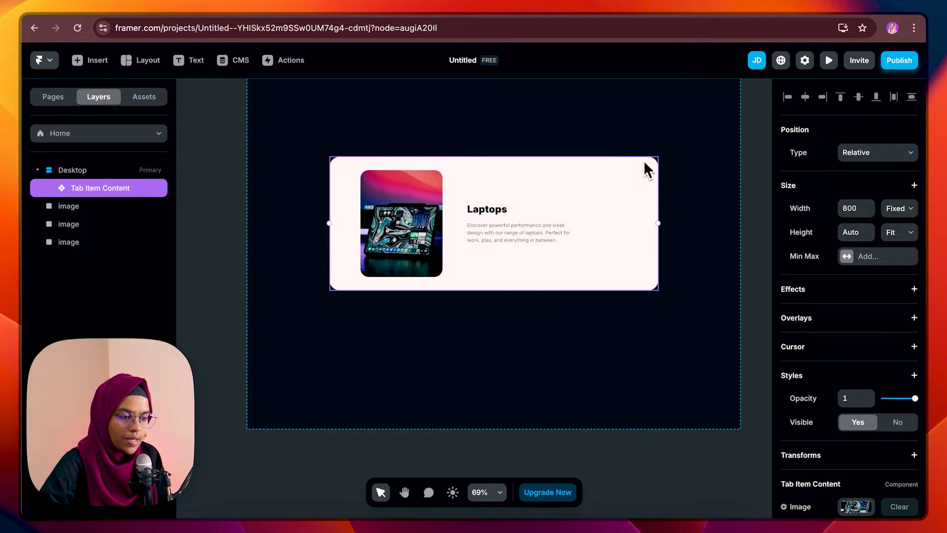
key("f")
left_click_drag(346, 131, 383, 160)
left_click_drag(315, 241, 735, 236)
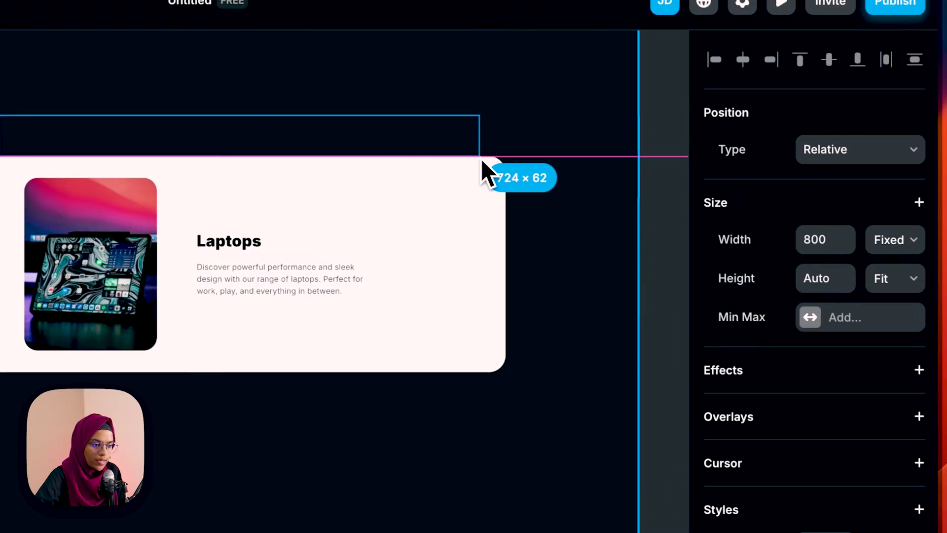
left_click_drag(481, 159, 481, 158)
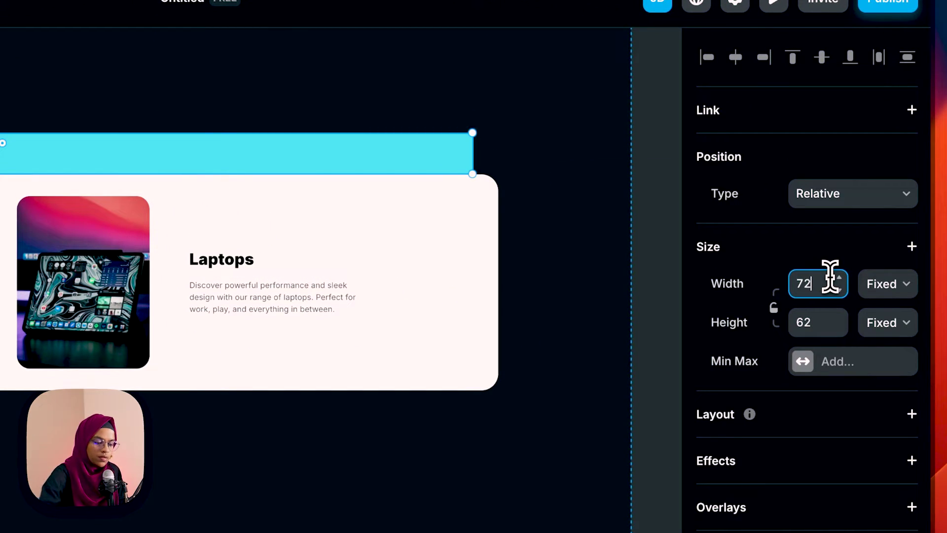
key("Return")
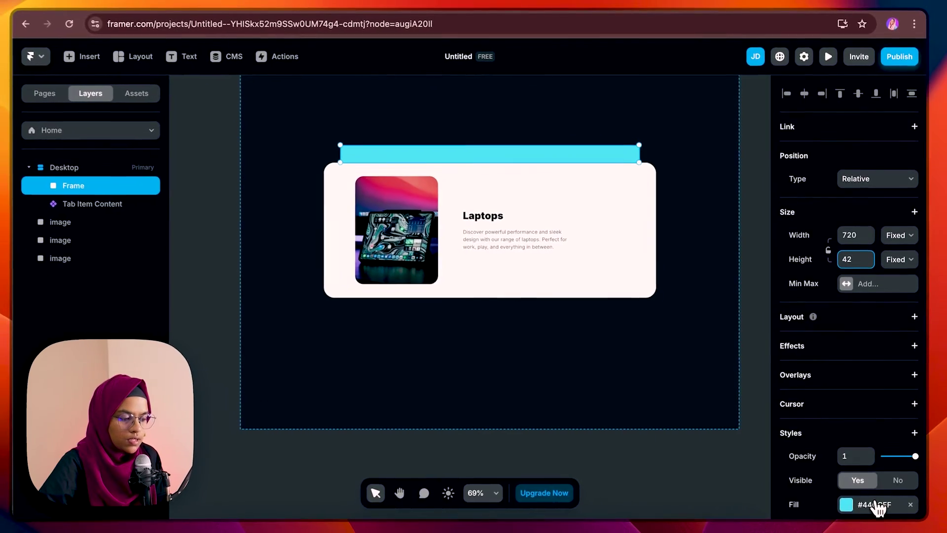
left_click(911, 504)
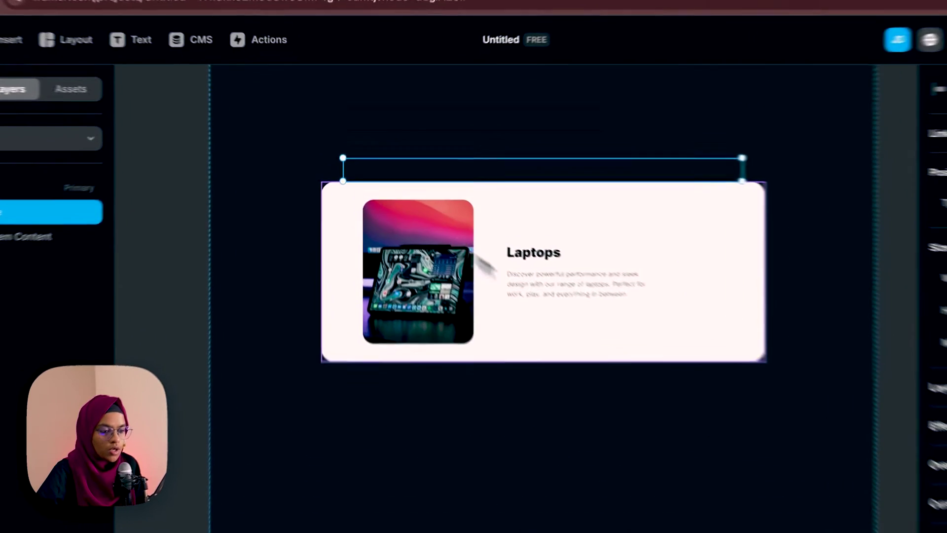
Copy the Laptops heading from the Tab Item Content component and paste it into the new frame
double_click(487, 248)
double_click(491, 299)
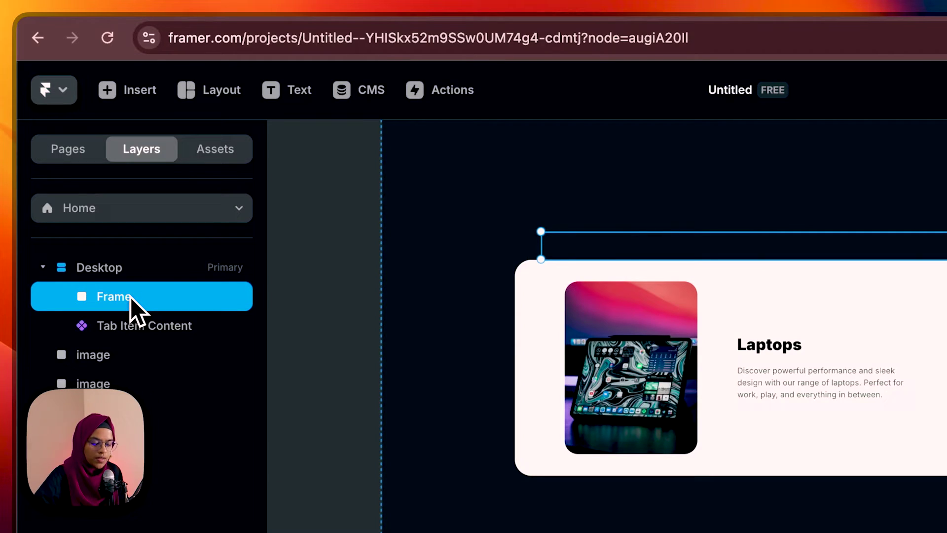
key("ctrl+v")
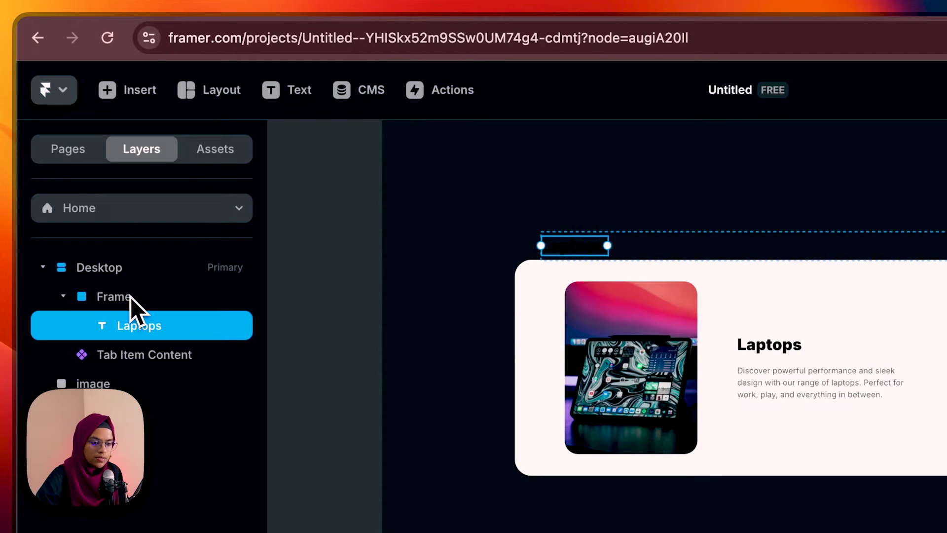
Rename the frame containing the pasted Laptops text as Tab Wrap
left_click(116, 301)
double_click(124, 301)
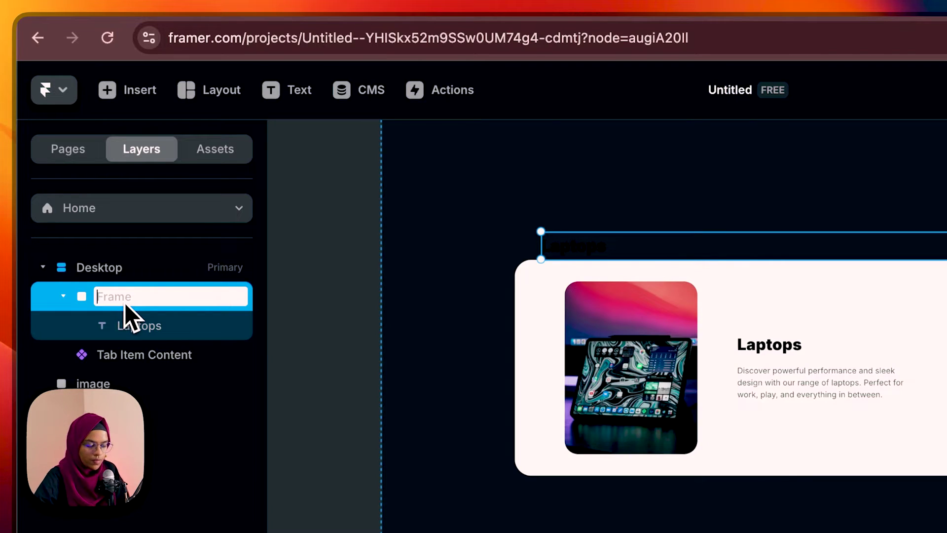
type("T")
type("ab")
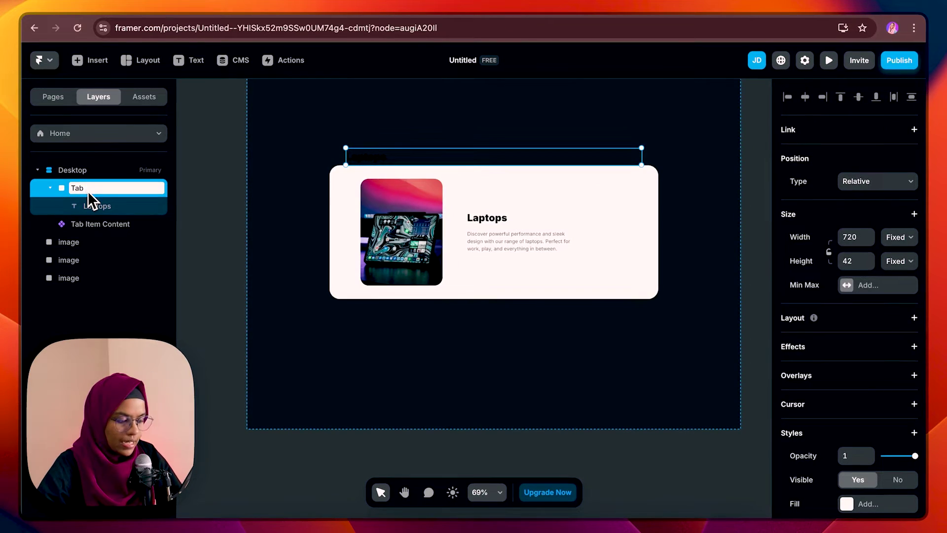
type(" Wrap")
Add a horizontal stack layout to the Tab Wrap frame
left_click(94, 206)
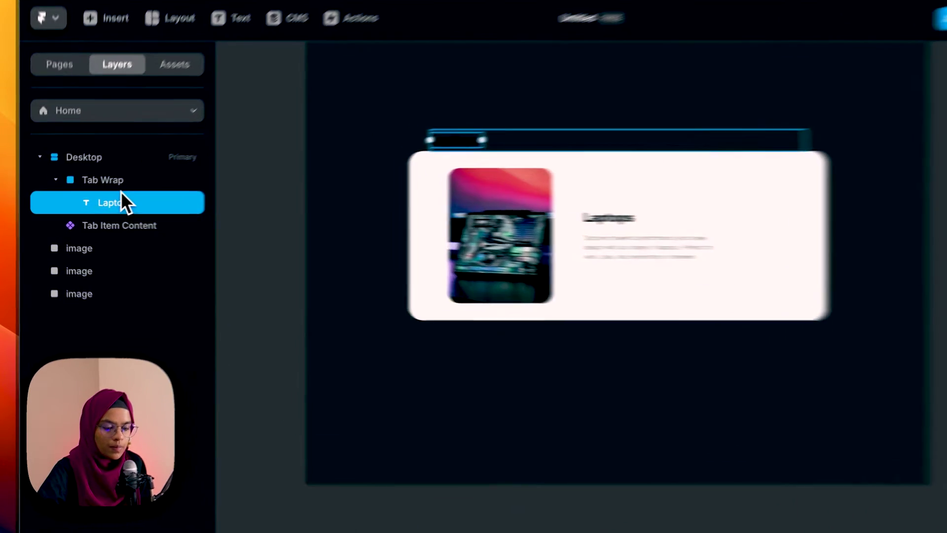
left_click(101, 195)
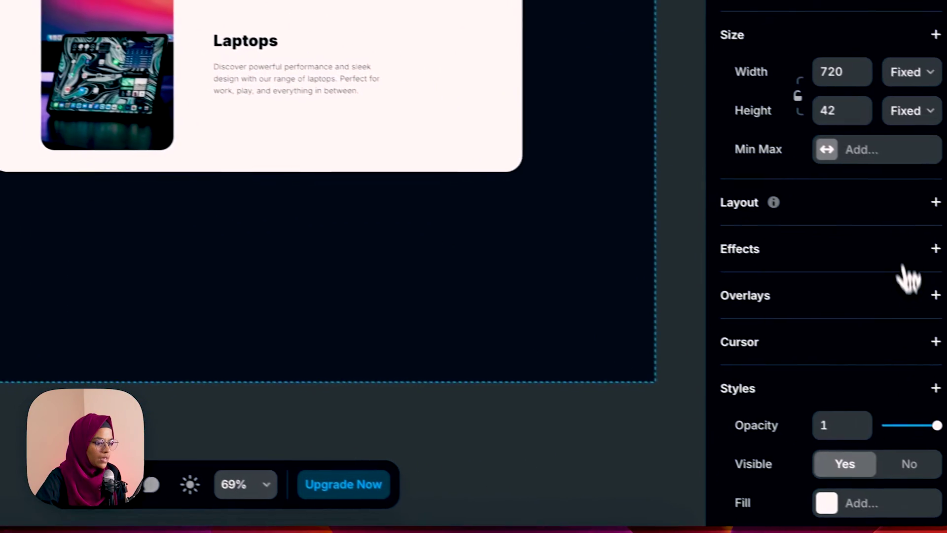
left_click(911, 196)
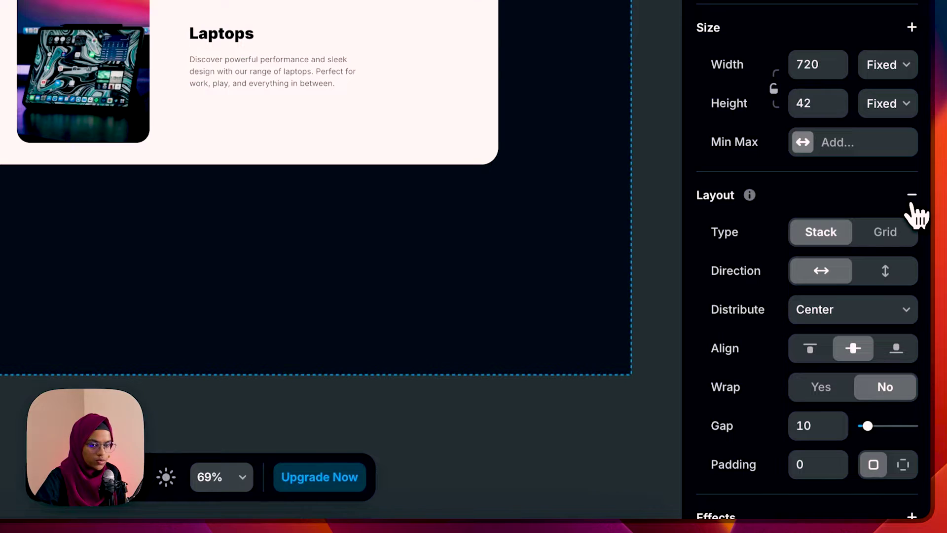
Wrap the Laptops text inside Tab Wrap in a stack and name that stack Tab Title
left_click(156, 134)
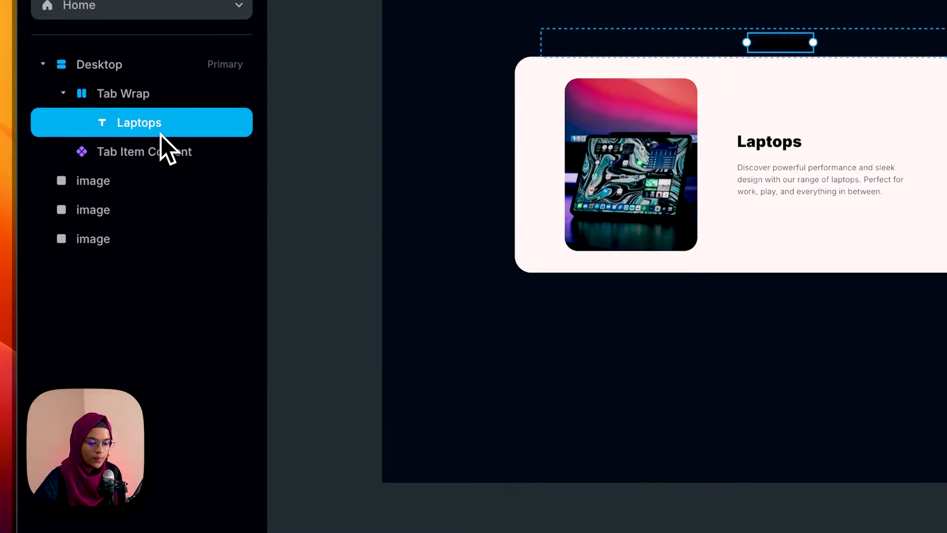
right_click(161, 135)
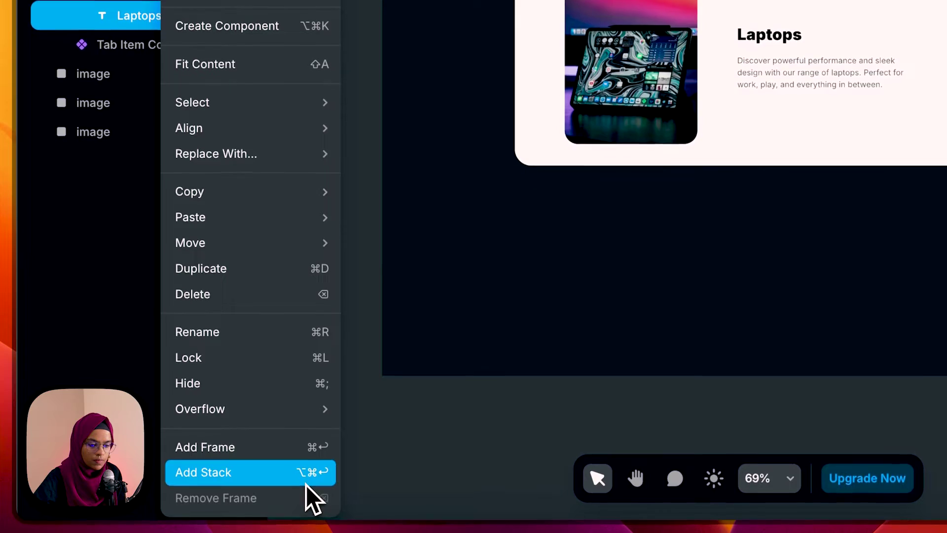
left_click(306, 477)
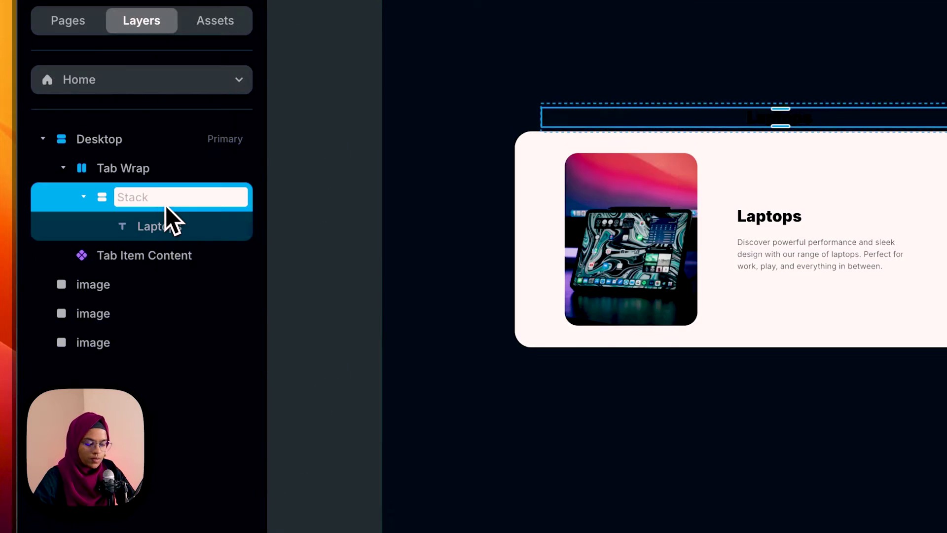
type("Tab T")
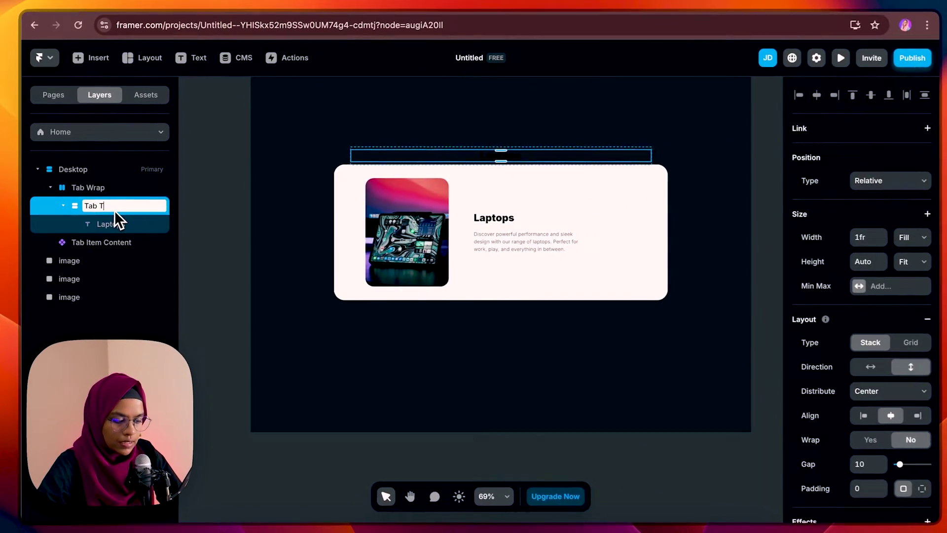
type("itle")
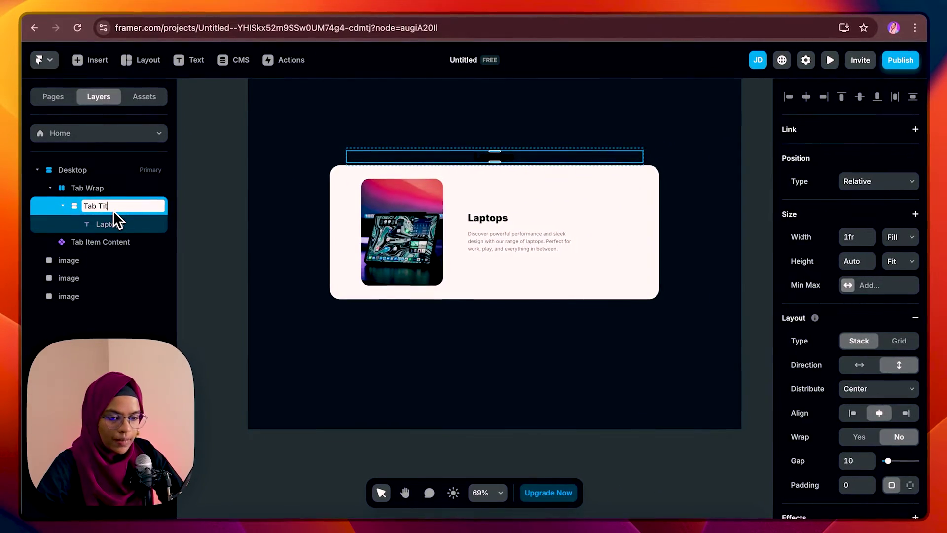
key("Return")
Center-align the Laptops text in the Tab Title stack and set its color to #F5F5F5
left_click(114, 223)
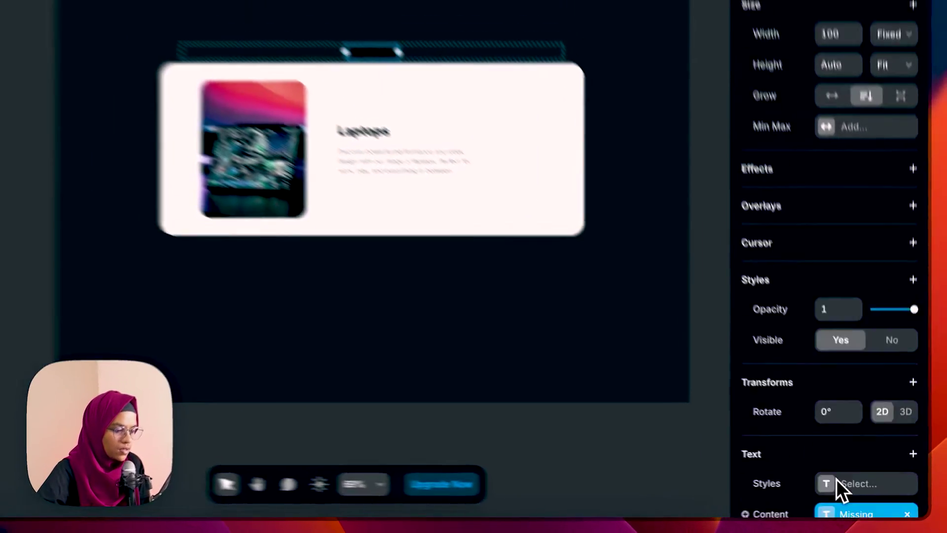
scroll(836, 479, "down", 5)
left_click(869, 424)
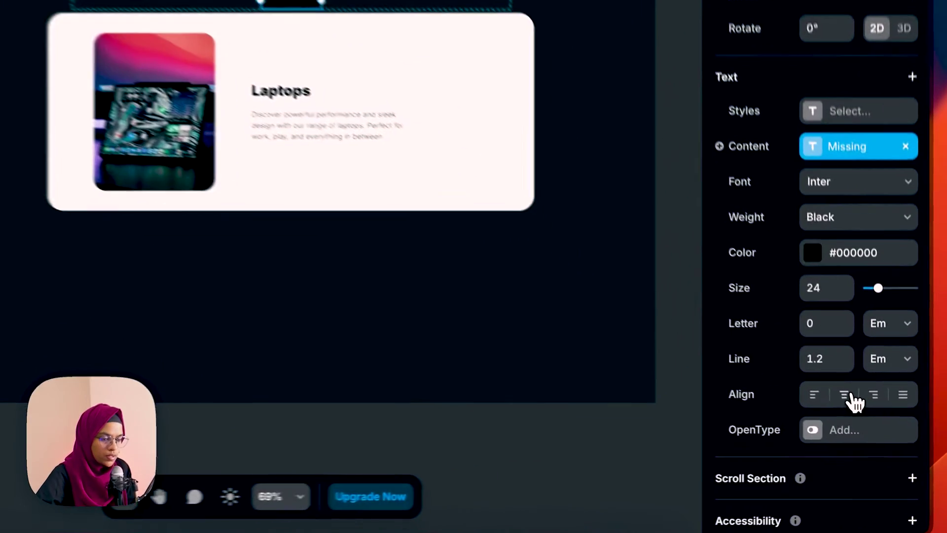
left_click(862, 330)
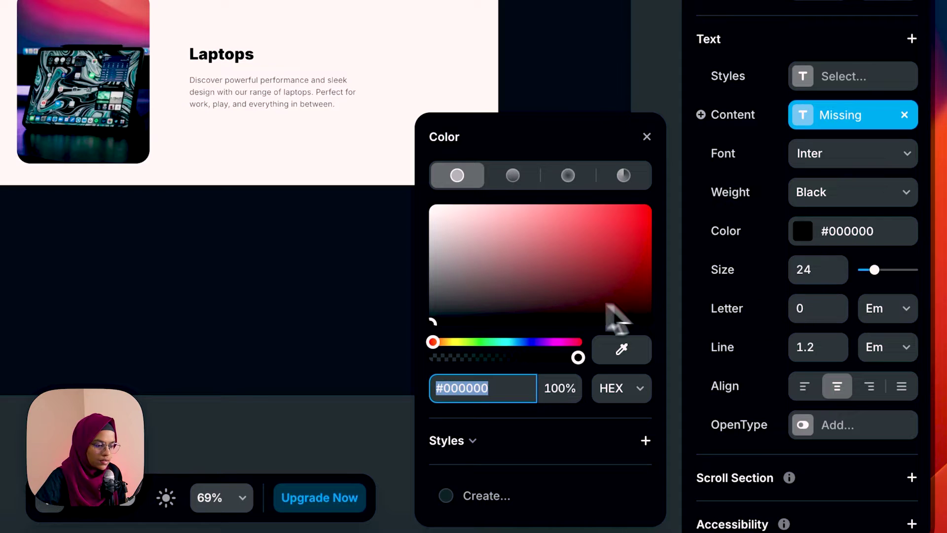
left_click_drag(560, 298, 411, 214)
Set the tab's Laptops text to Medium weight and size 16, and collapse the Tab Title layer
left_click(858, 252)
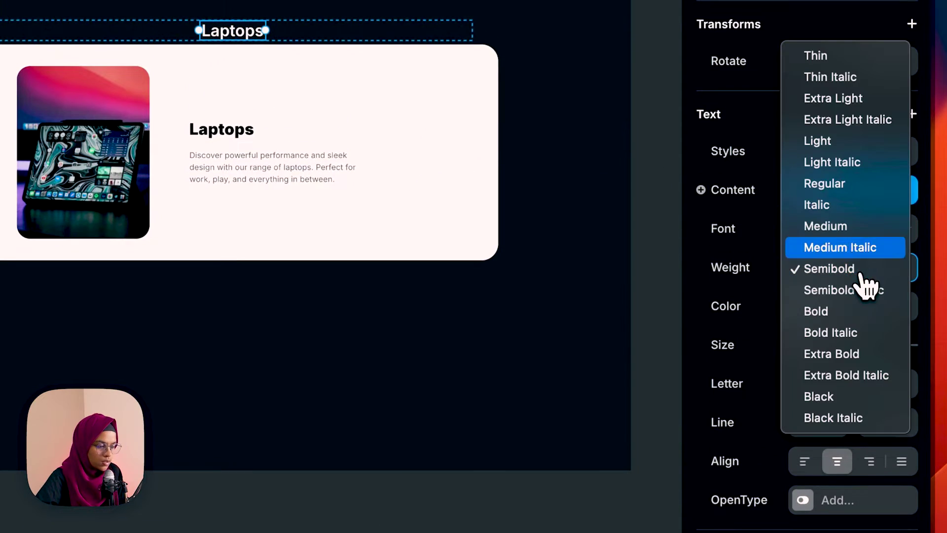
left_click(841, 211)
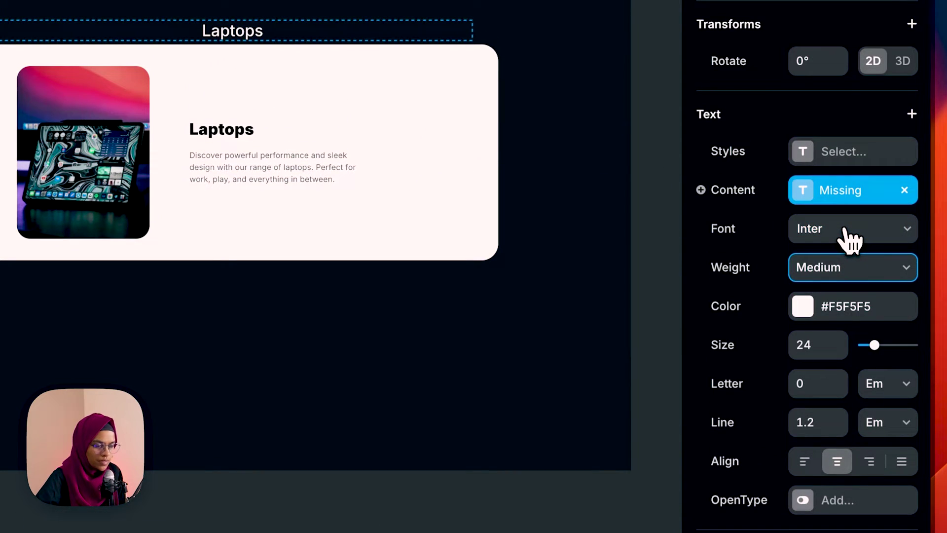
left_click(813, 351)
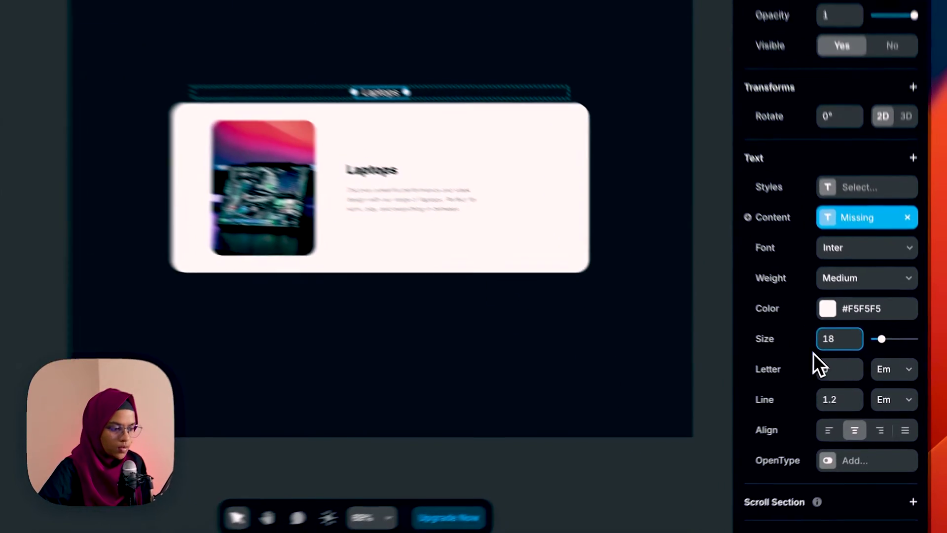
key("BackSpace")
type("6")
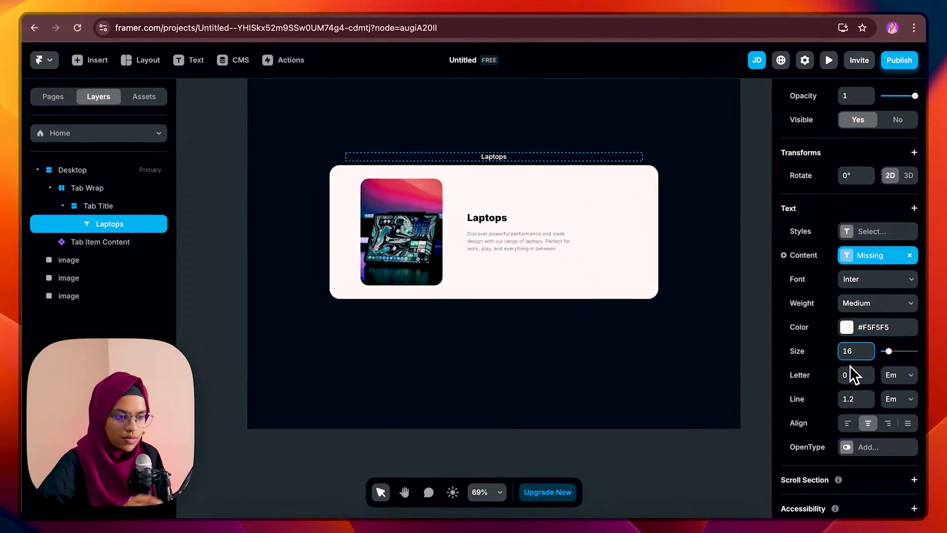
left_click(45, 201)
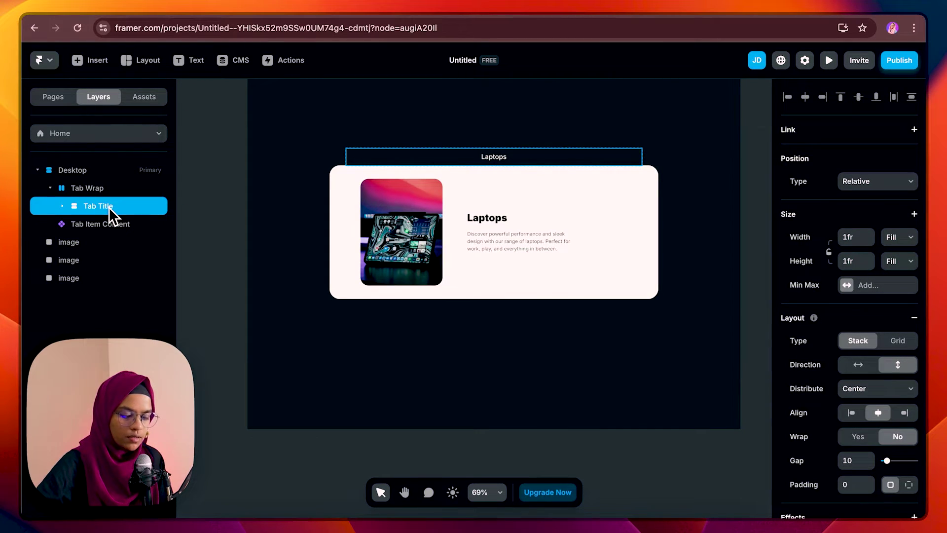
Duplicate the Tab Title stack three times inside Tab Wrap
key("super+d")
key("super+d")
key("super+d")
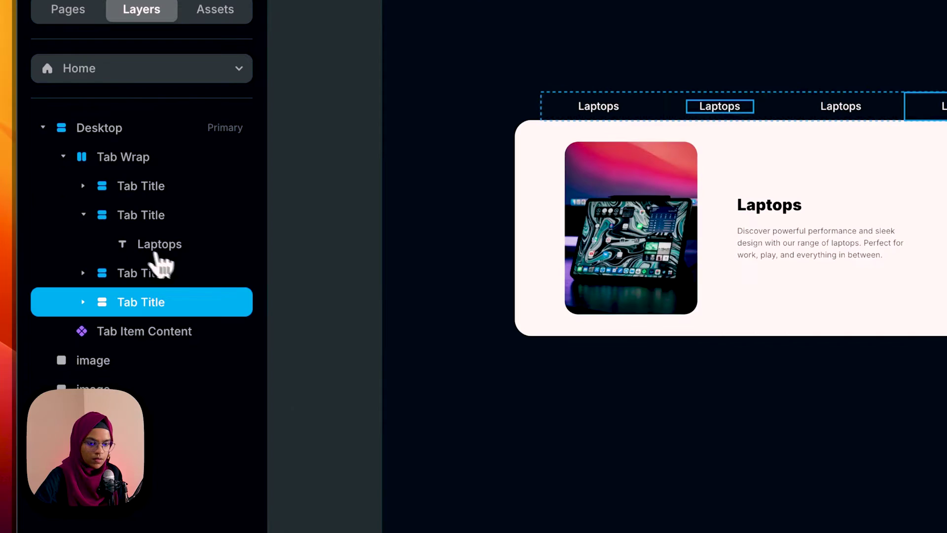
Change the text of the second, third and fourth tab titles to Tablets, Watches and EarBuds
left_click(116, 243)
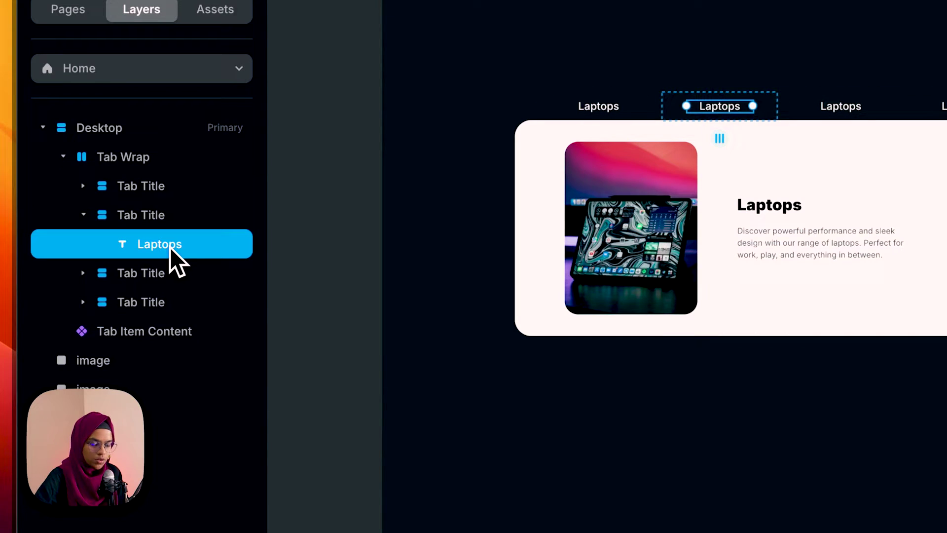
left_click(890, 499)
type("Tablets")
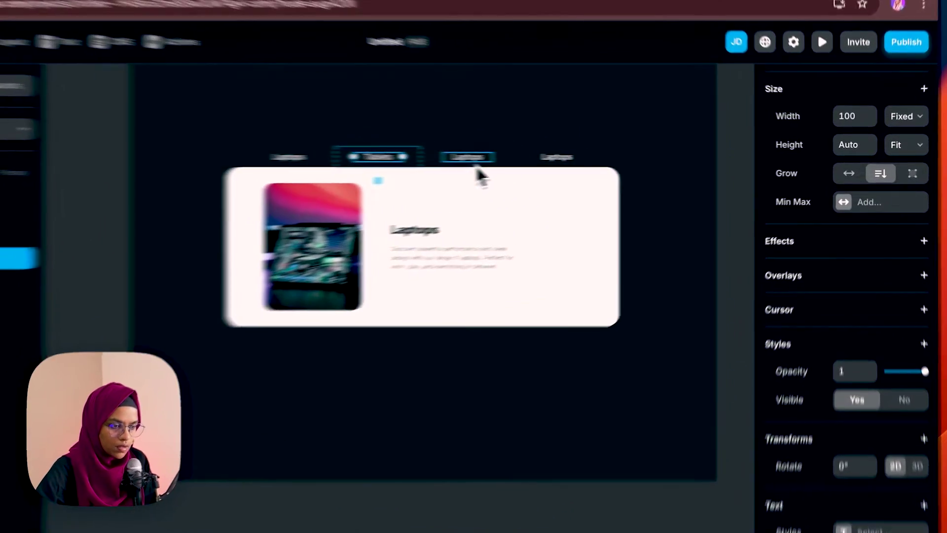
double_click(539, 158)
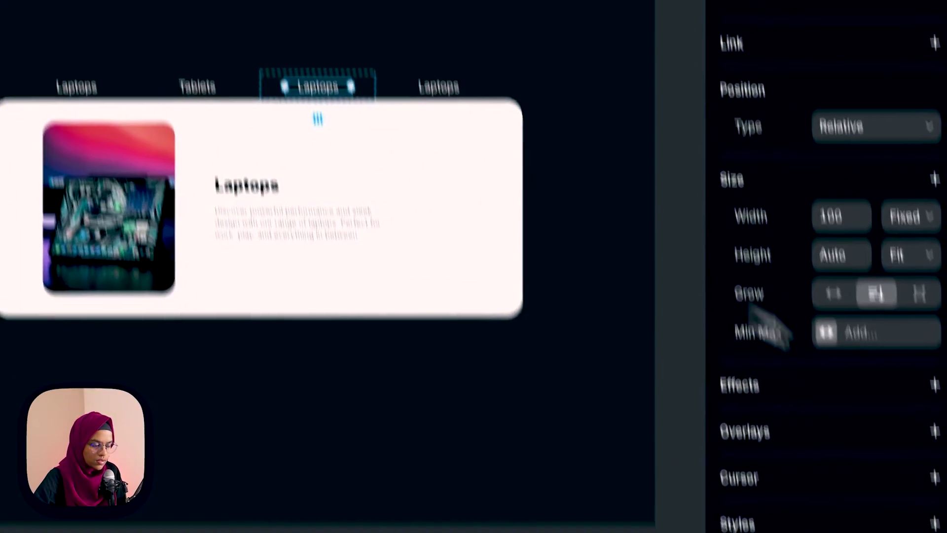
scroll(838, 370, "down", 4)
left_click(856, 435)
type("Watches")
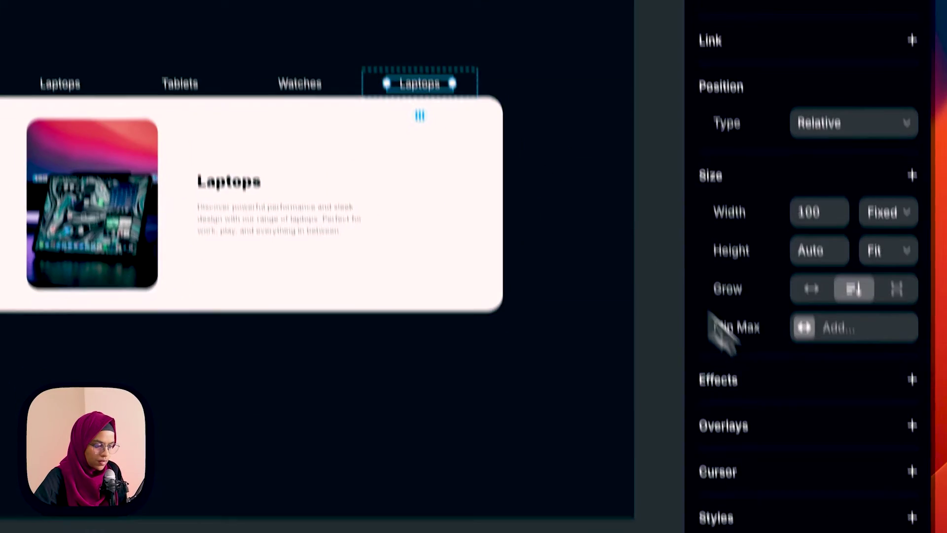
scroll(838, 481, "down", 10)
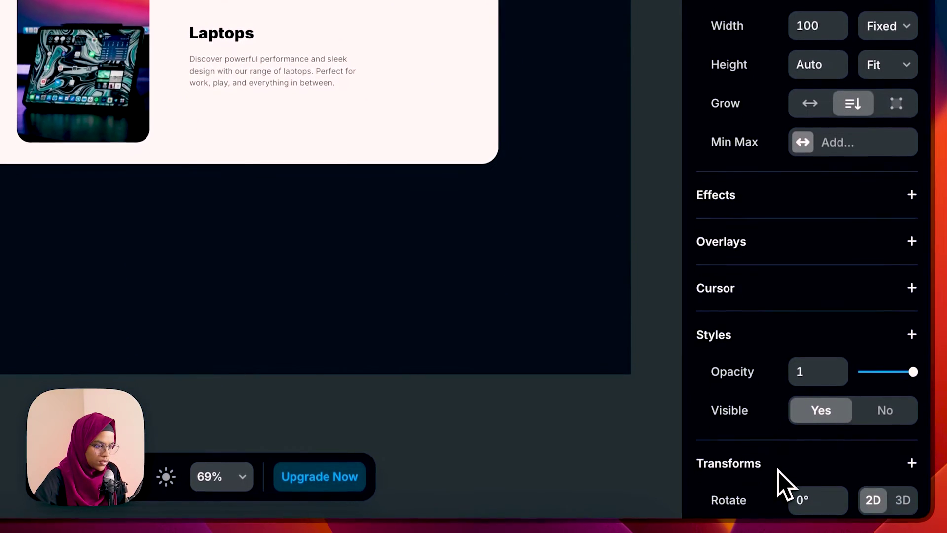
left_click(799, 494)
type("EarBuds")
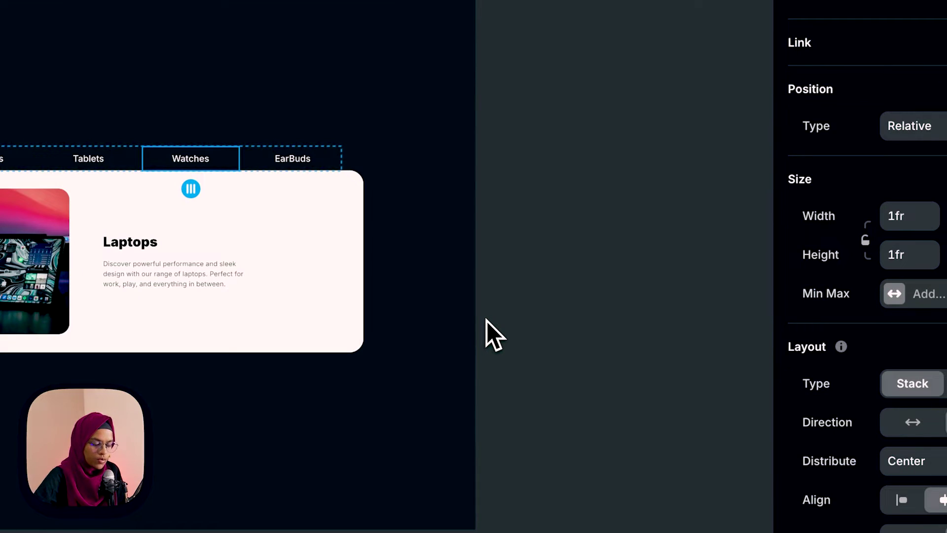
Draw a square vector graphic about 113 px in size on the empty canvas beside the Desktop frame
left_click(486, 320)
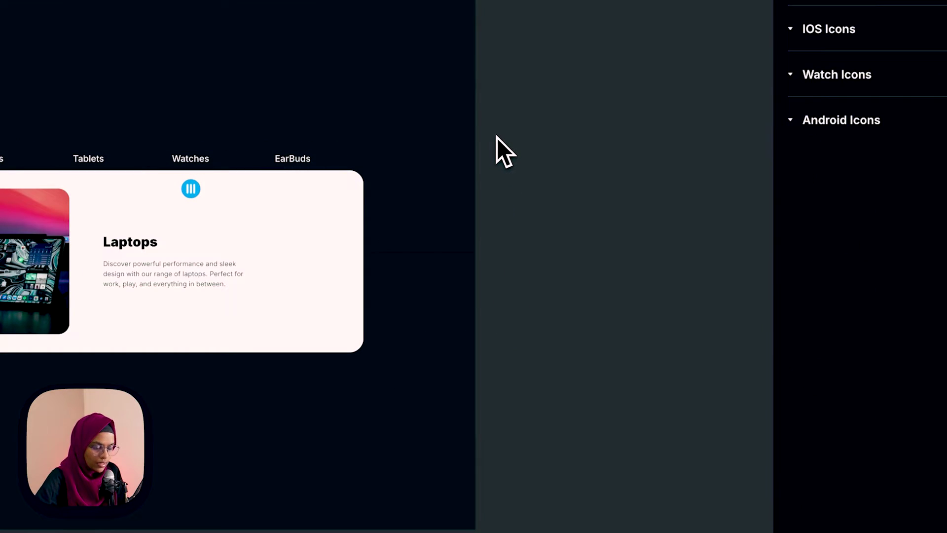
key("g")
mouse_move(515, 140)
left_mouse_down()
mouse_move(573, 211)
mouse_move(586, 200)
left_mouse_up()
scroll(574, 212, "up", 5)
scroll(556, 216, "up", 1)
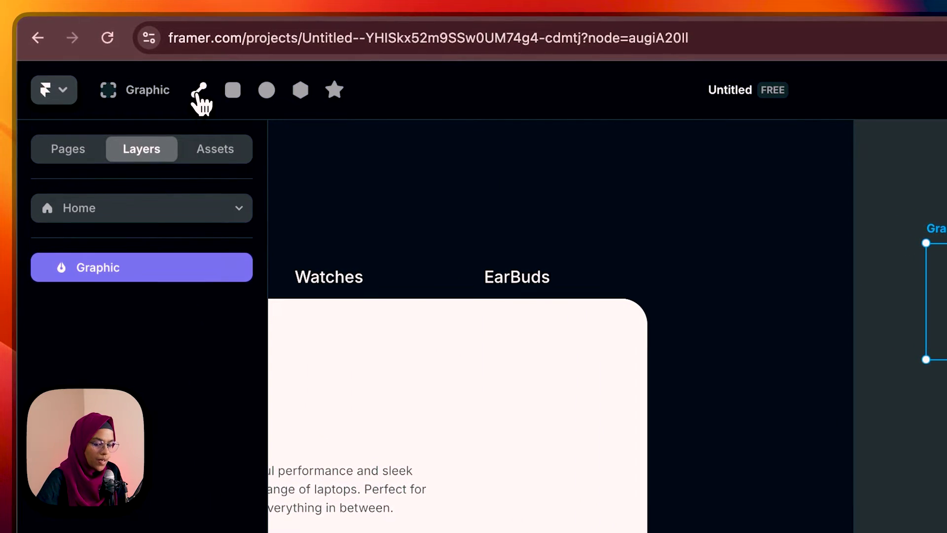
Draw a closed triangular path in the graphic, with two intermediate points on the diagonal between its lower-left and upper-right corners
left_click(199, 91)
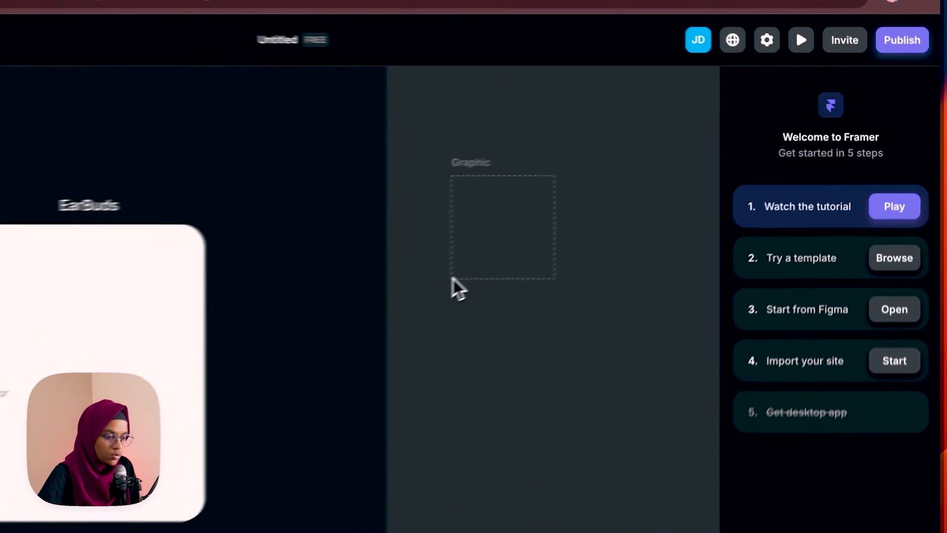
left_click(452, 278)
left_click(496, 237)
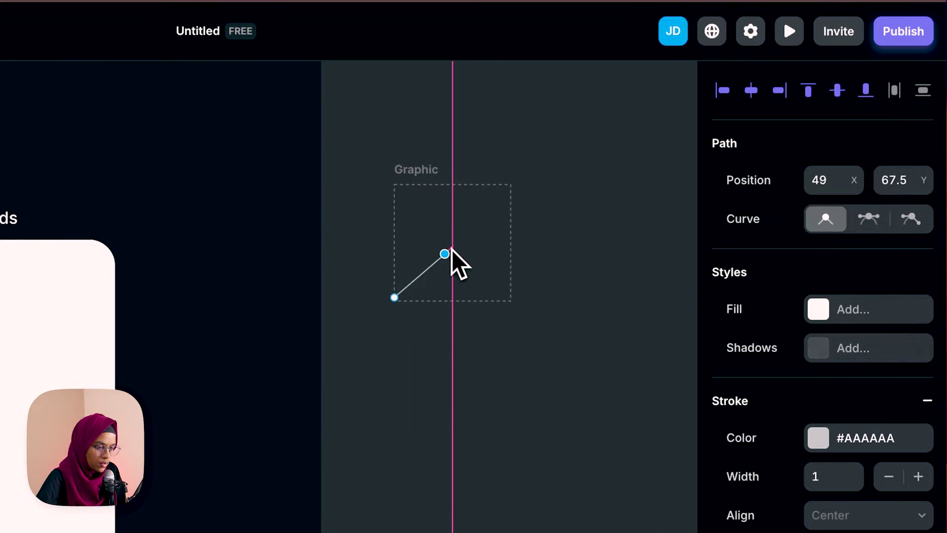
left_click(461, 237)
left_click(510, 188)
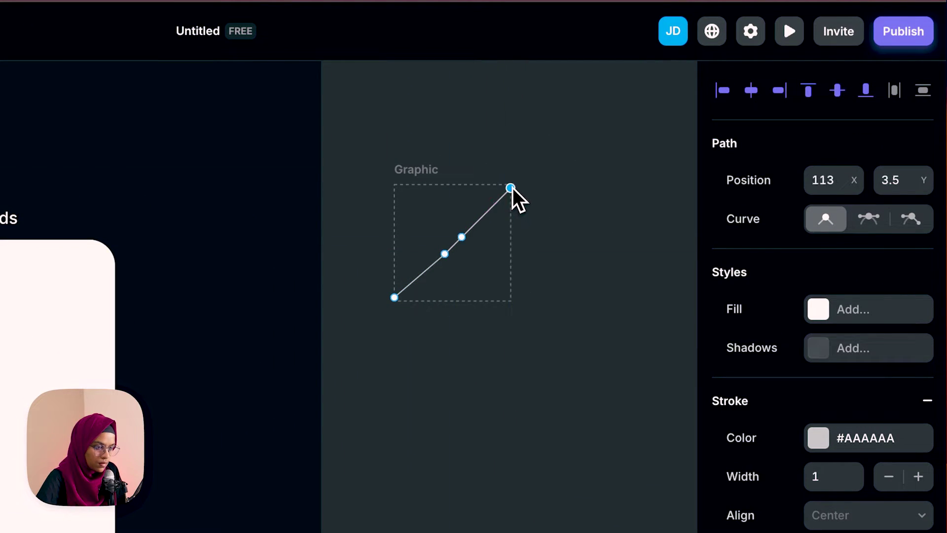
left_click(510, 301)
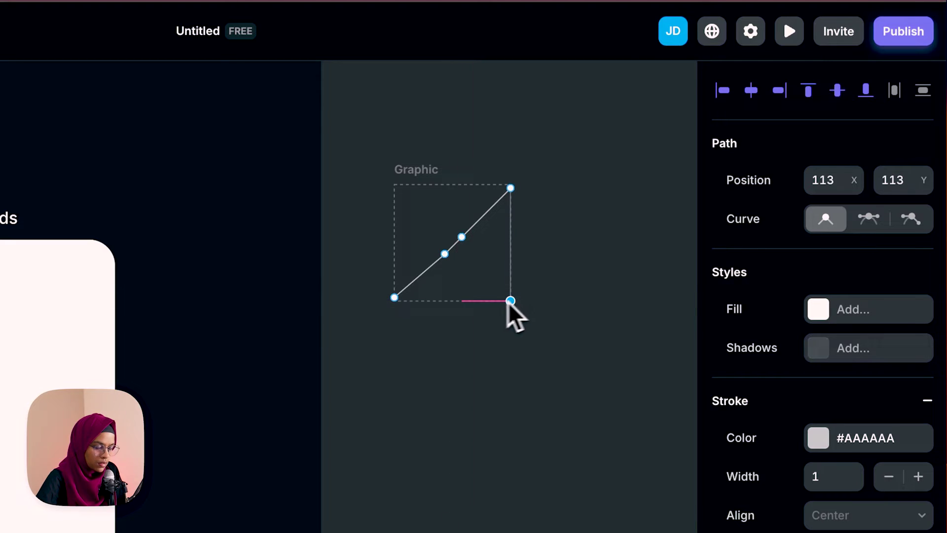
left_click(394, 298)
left_click(510, 300)
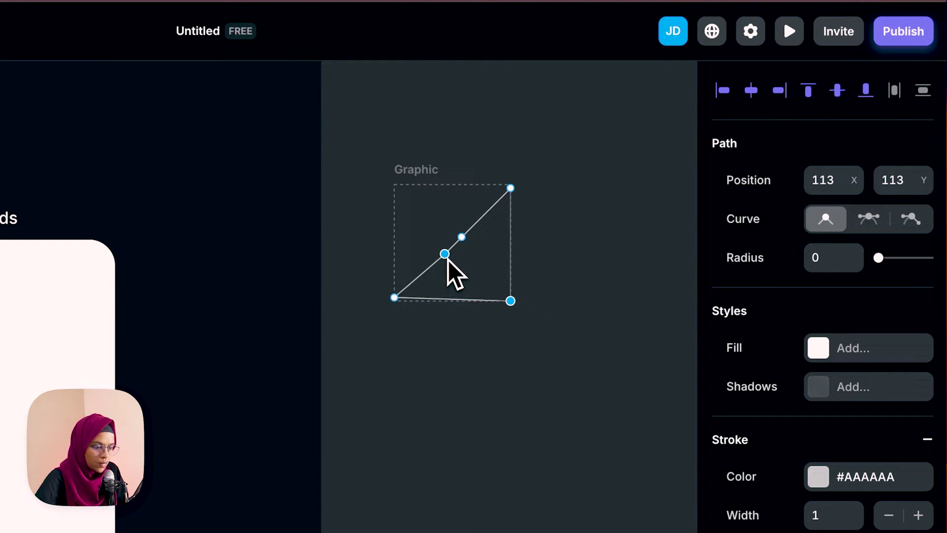
Bend the path's diagonal into a smooth S-curve and align its lower-left point with the graphic's corner at 0, 113
double_click(446, 256)
left_click_drag(462, 237, 499, 173)
double_click(464, 228)
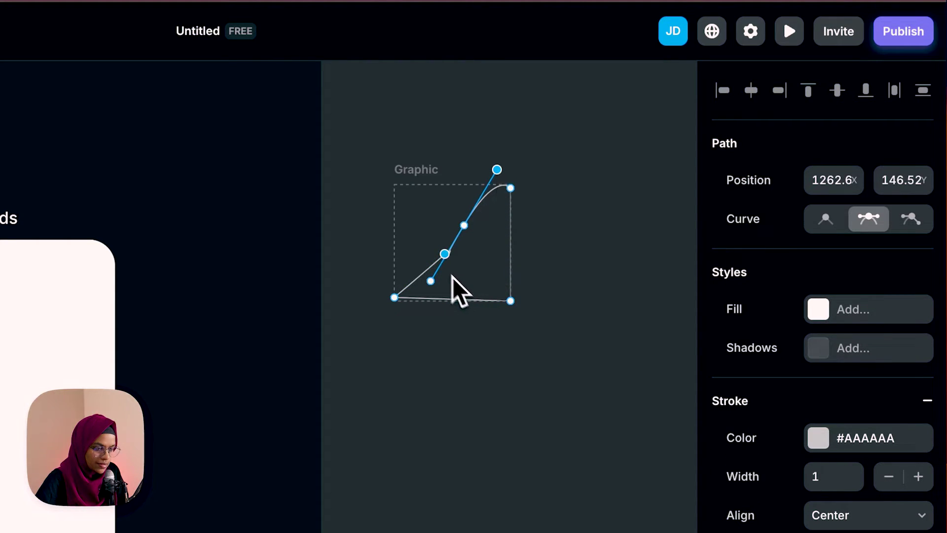
left_click_drag(446, 255, 437, 269)
left_click(456, 255)
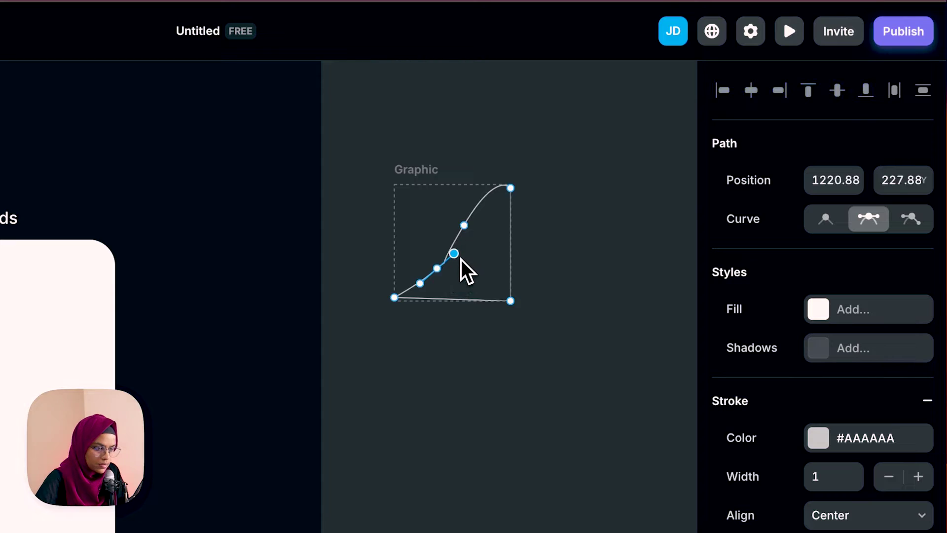
left_click_drag(416, 272, 400, 295)
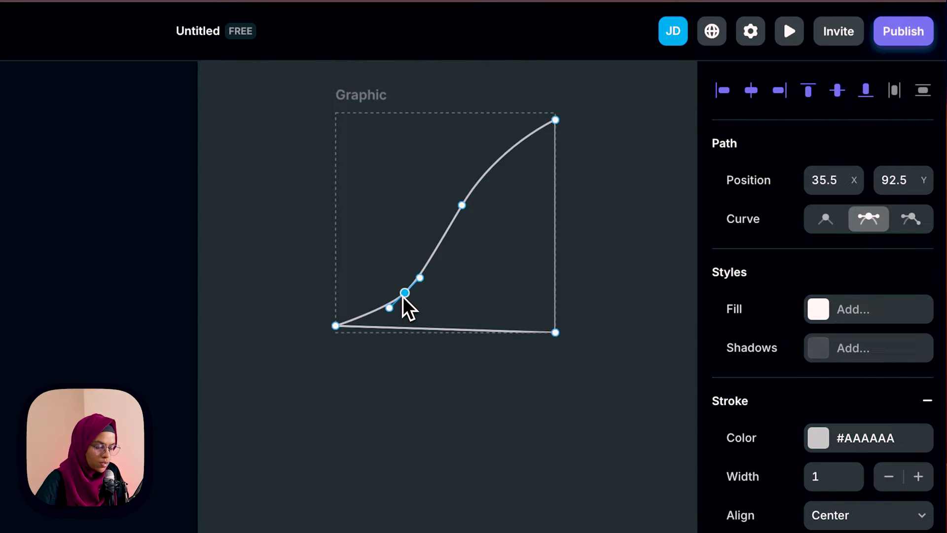
left_click_drag(336, 326, 335, 332)
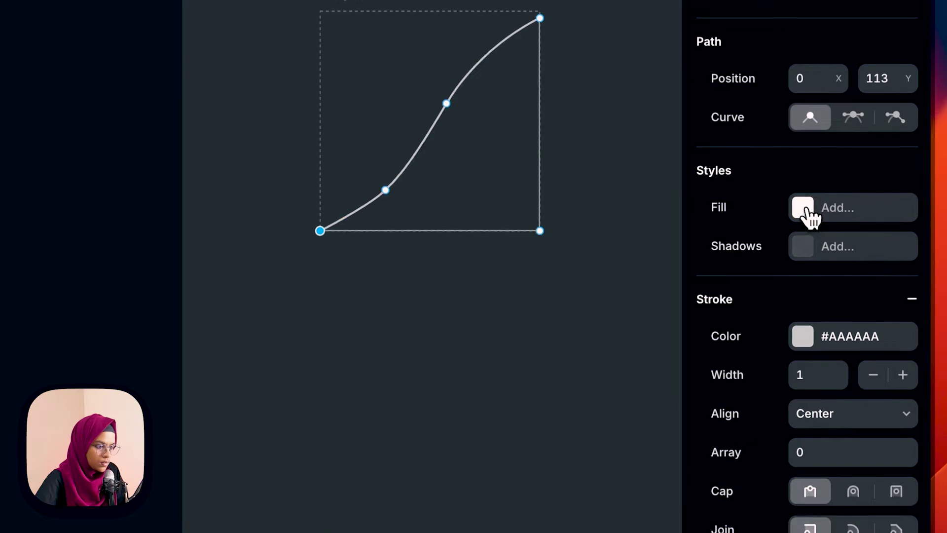
Fill the curved path with #FFFFFF at 100% opacity, remove its stroke, and leave vector editing
left_click(806, 209)
left_click_drag(604, 306, 379, 272)
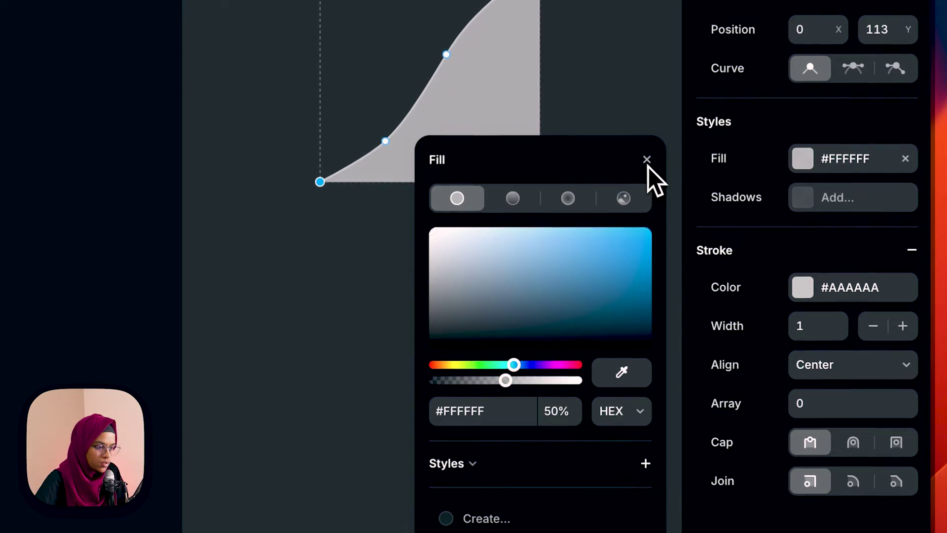
left_click_drag(505, 379, 598, 397)
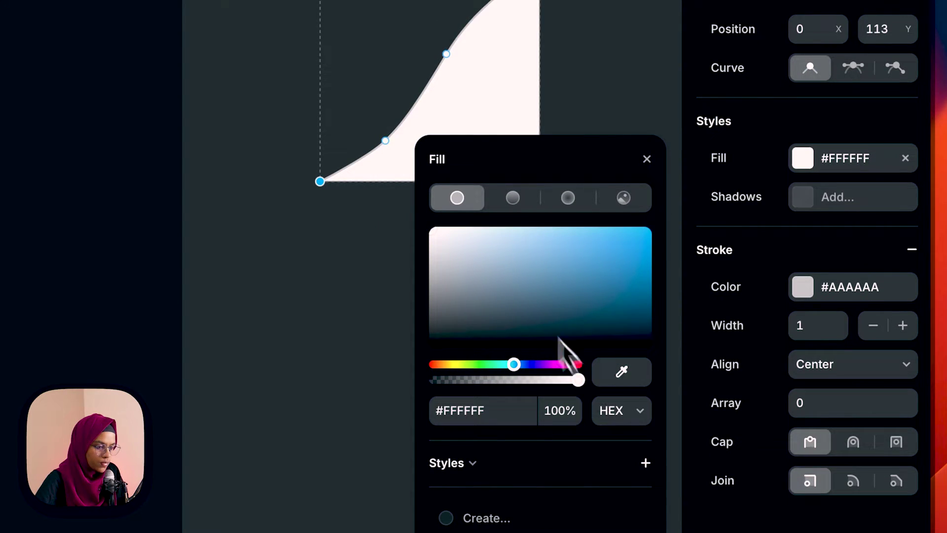
left_click(646, 161)
left_click(912, 249)
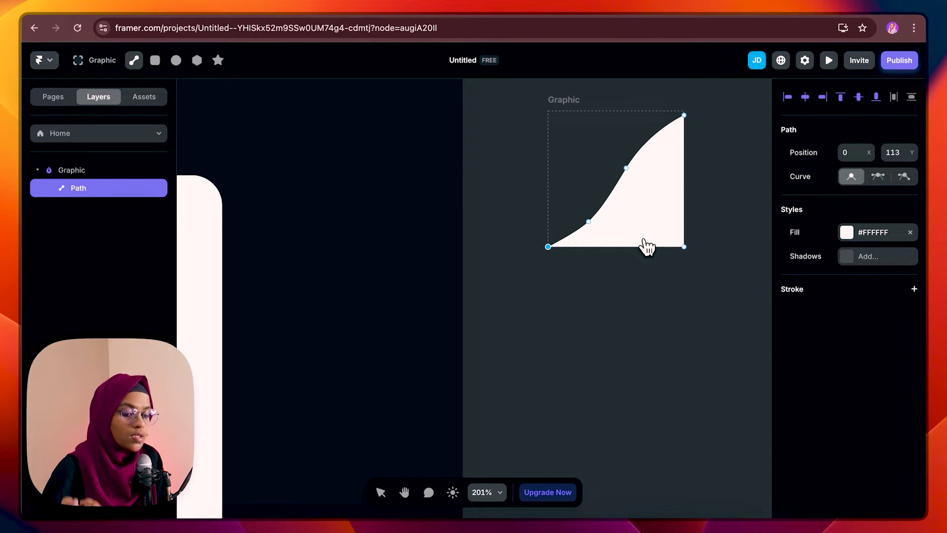
key("Escape")
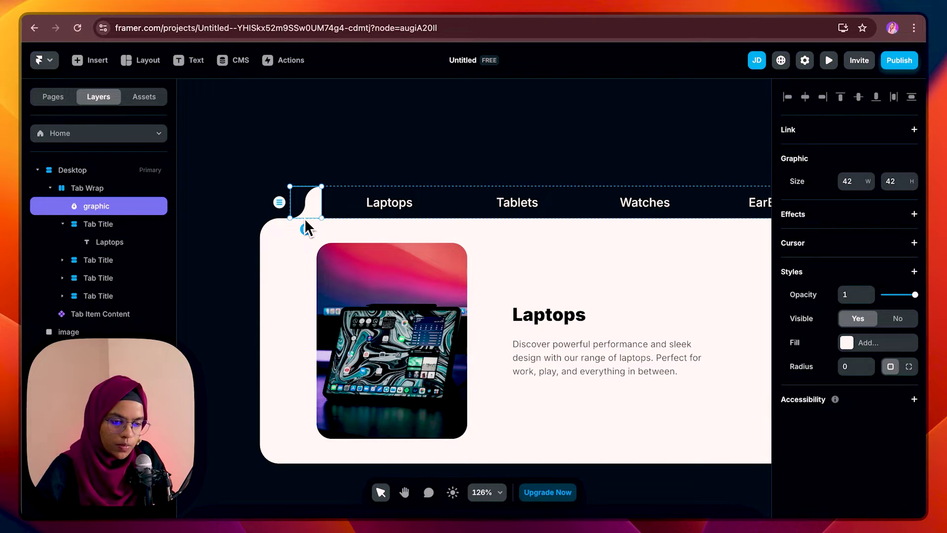
Duplicate the 42 × 42 curved graphic in Tab Wrap and flip the copy's shape horizontally
key("super+d")
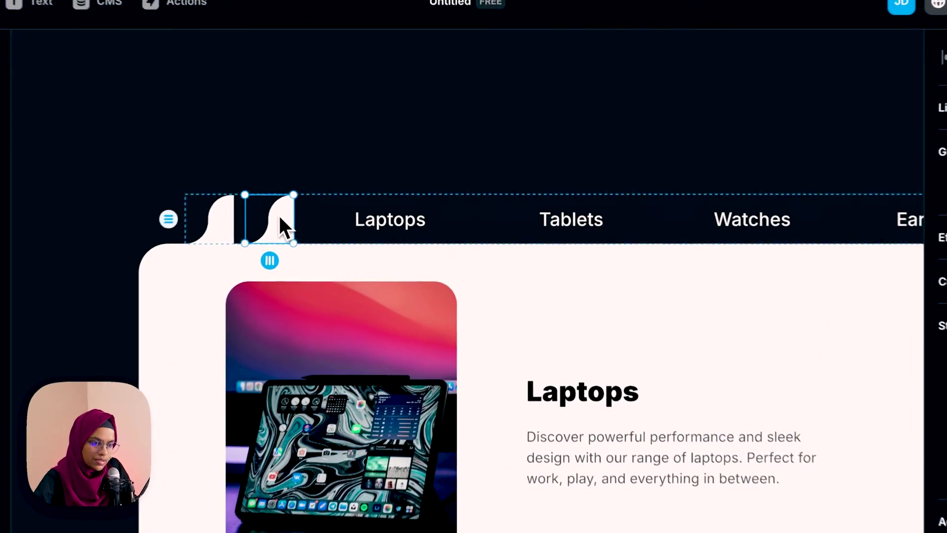
double_click(351, 200)
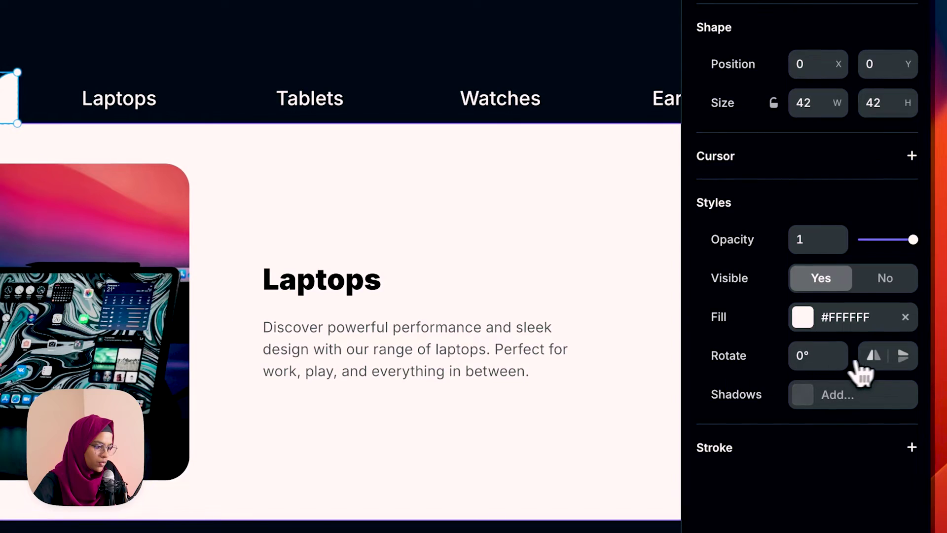
left_click(873, 358)
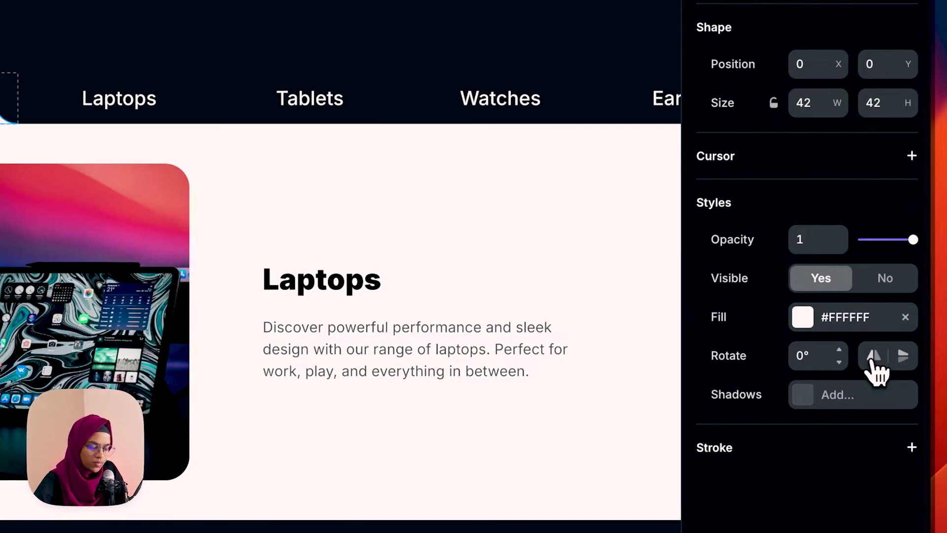
left_click(271, 153)
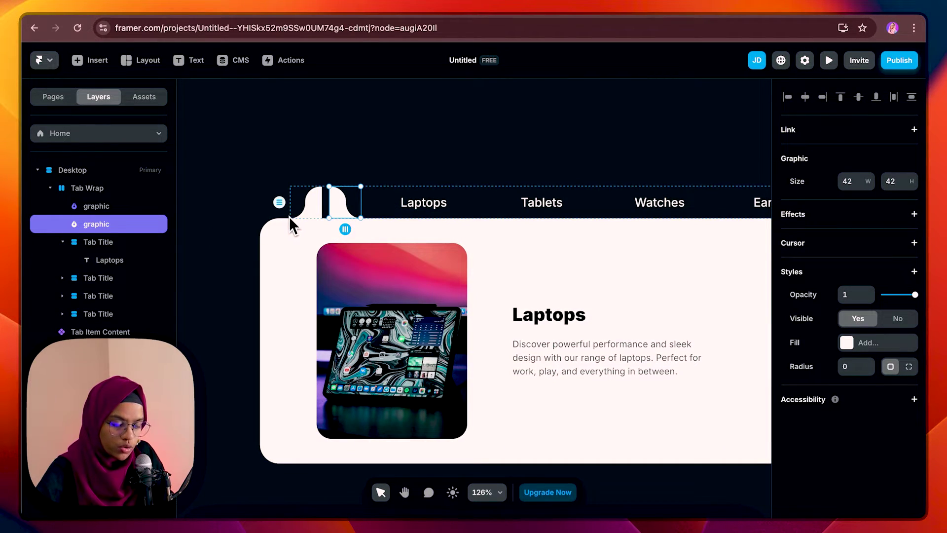
Draw an 84 × 42 frame and place it between the two curved graphics in Tab Wrap
key("f")
mouse_move(318, 196)
left_mouse_down()
mouse_move(338, 218)
mouse_move(381, 228)
left_mouse_up()
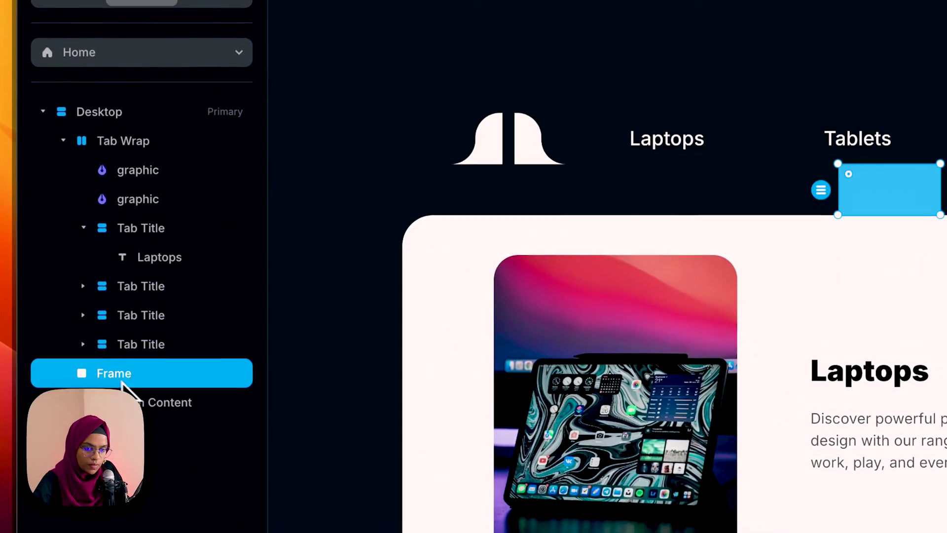
left_click_drag(122, 383, 176, 184)
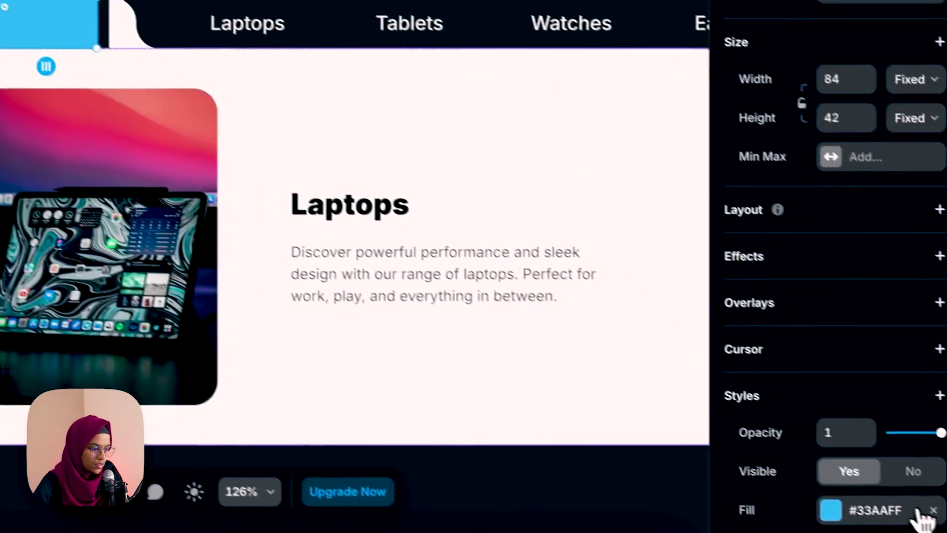
Set the fill of the frame between the curved graphics to #FFFFFF
left_click(916, 511)
left_click_drag(589, 291, 401, 179)
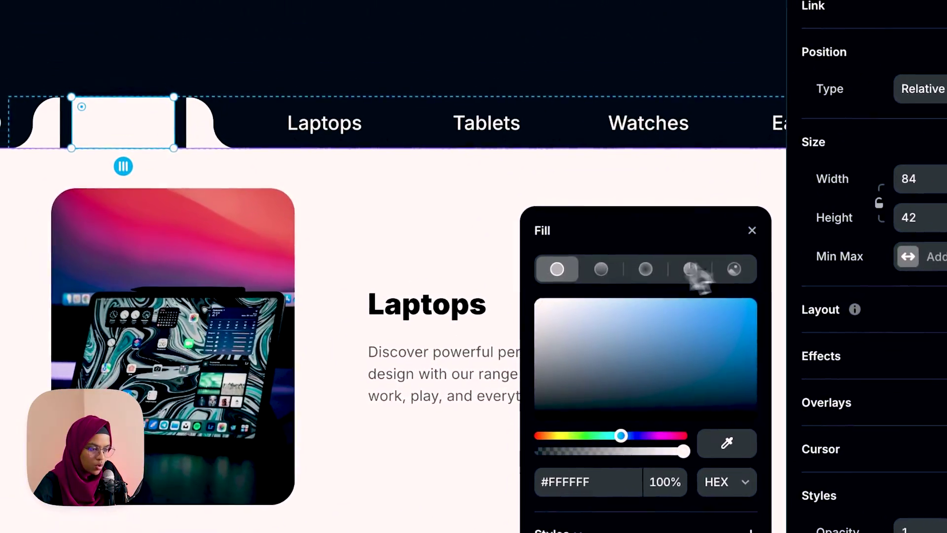
left_click(752, 231)
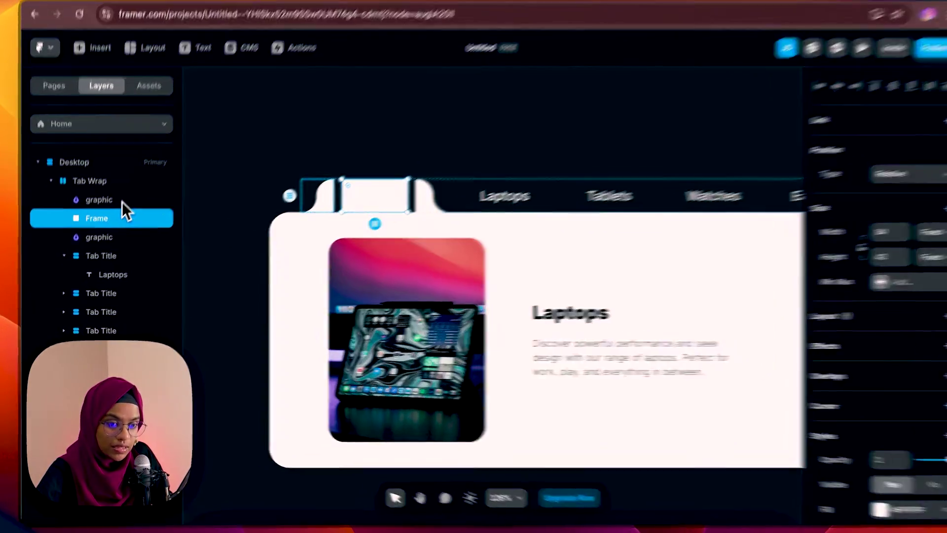
Wrap the two curved graphics and the frame between them in a stack
left_click(119, 206)
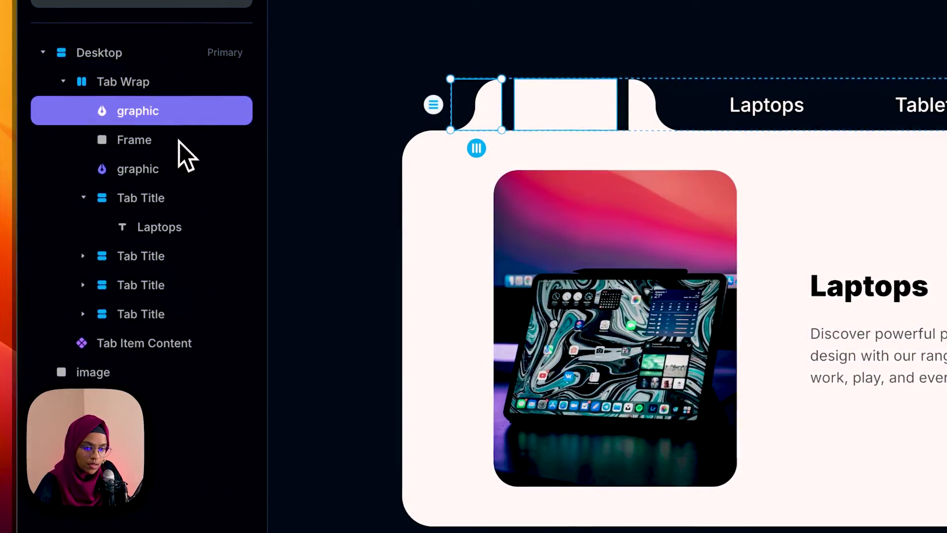
left_click(180, 167, "shift")
right_click(181, 165)
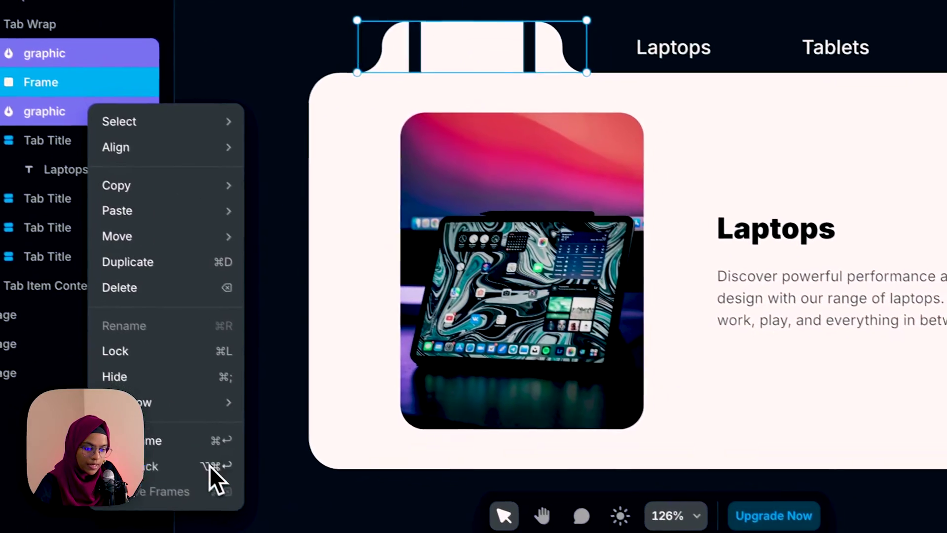
left_click(219, 520)
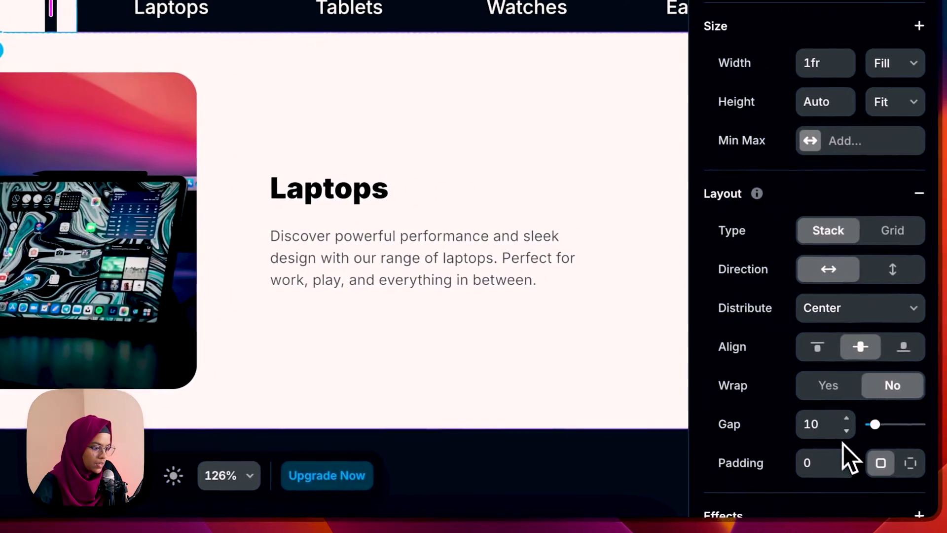
Set the gap of the stack holding the curved tab shape to 0 and its width to a fixed 180
left_click(828, 424)
type("0")
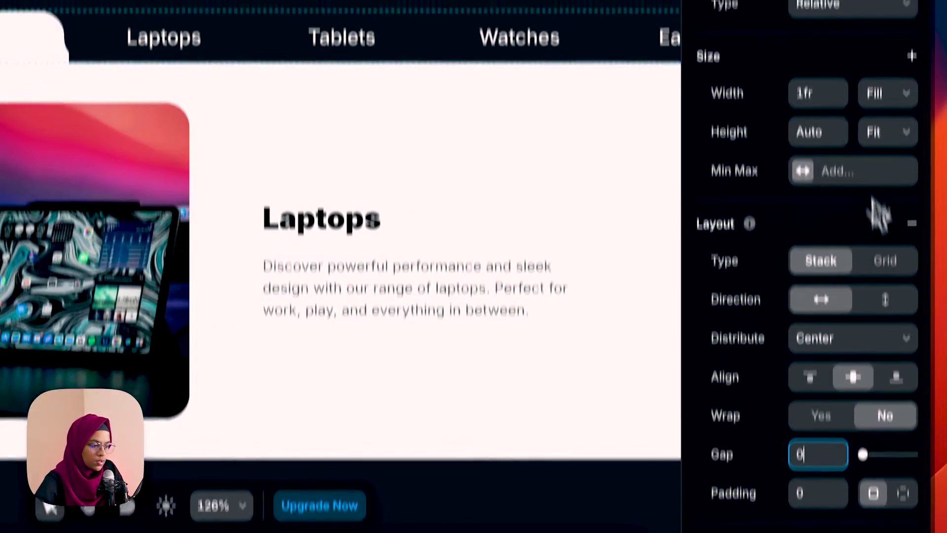
left_click(880, 95)
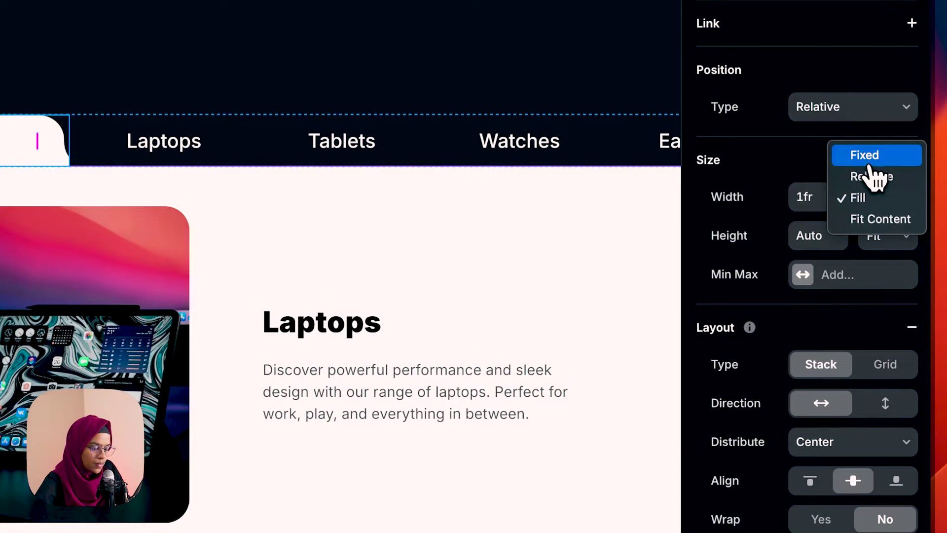
left_click(868, 158)
left_click(823, 197)
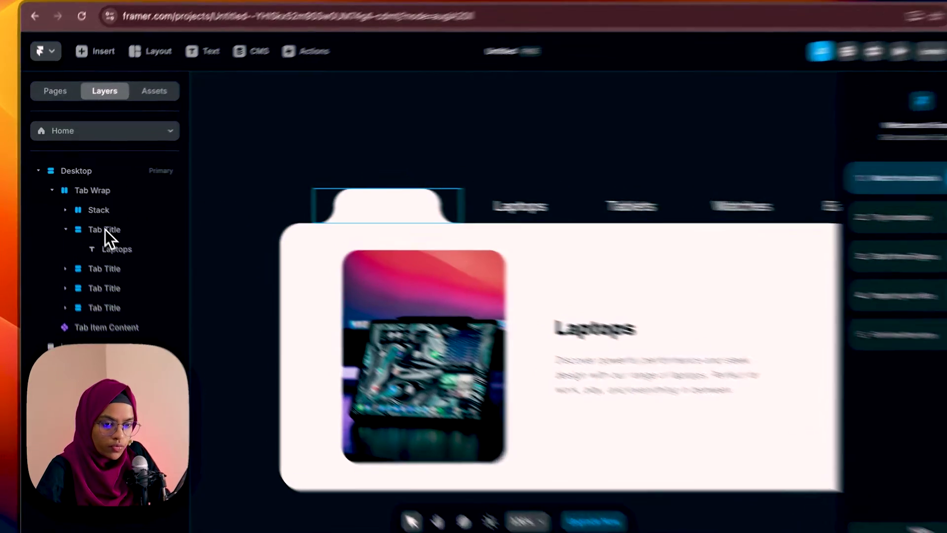
Create a component named Tab BG from the curved shape's stack in Tab Wrap and return to the Home page
left_click(90, 212)
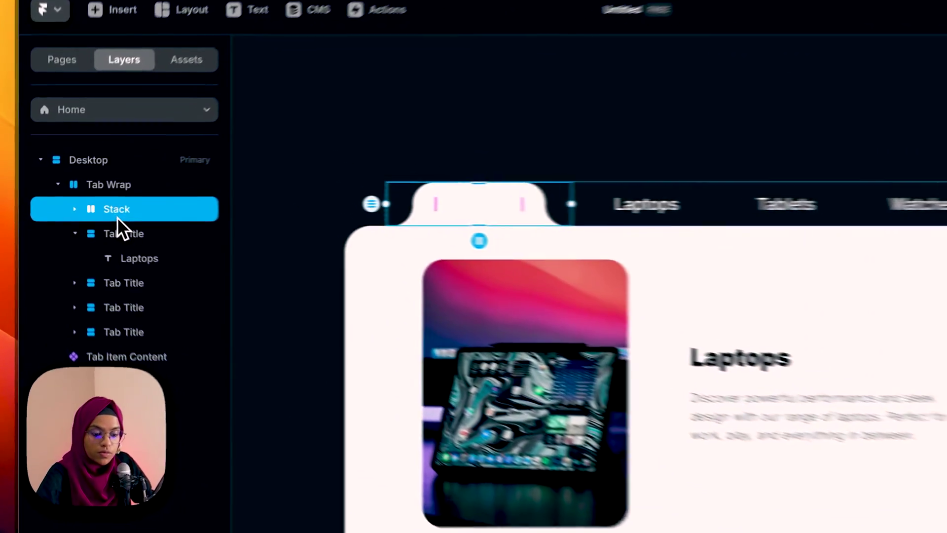
right_click(92, 212)
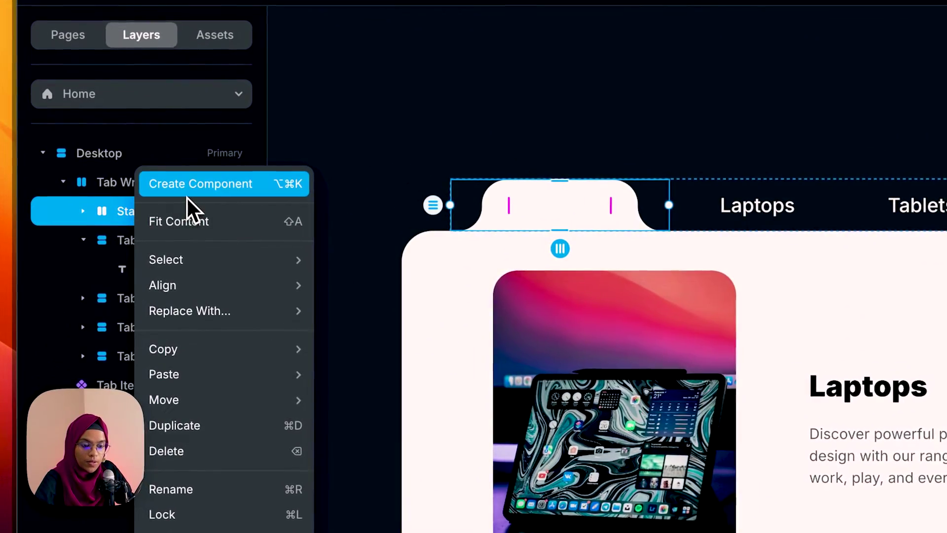
left_click(188, 197)
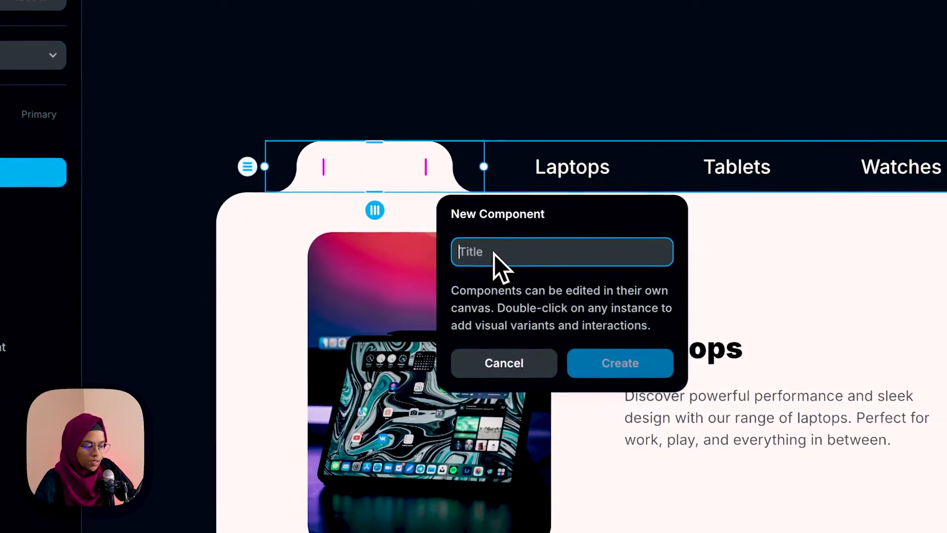
type("Tab B")
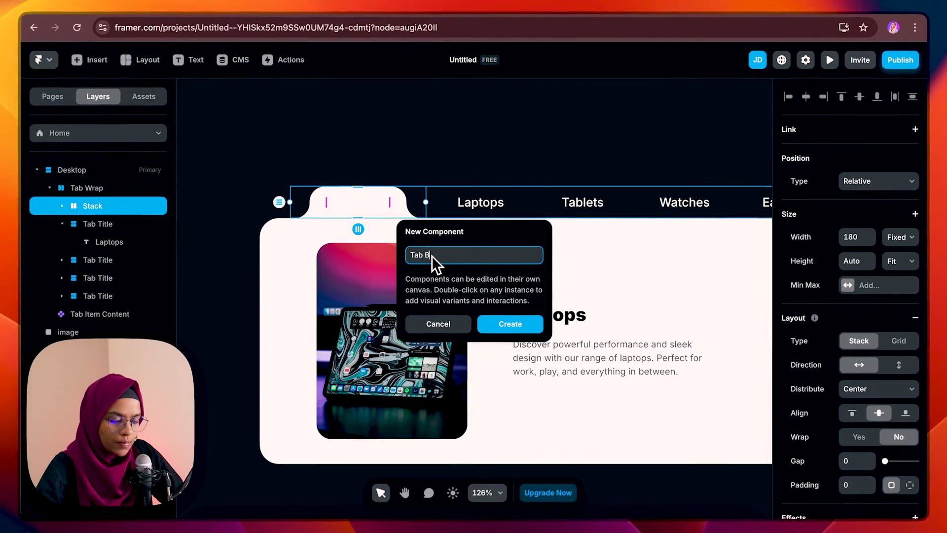
type("G")
key("Return")
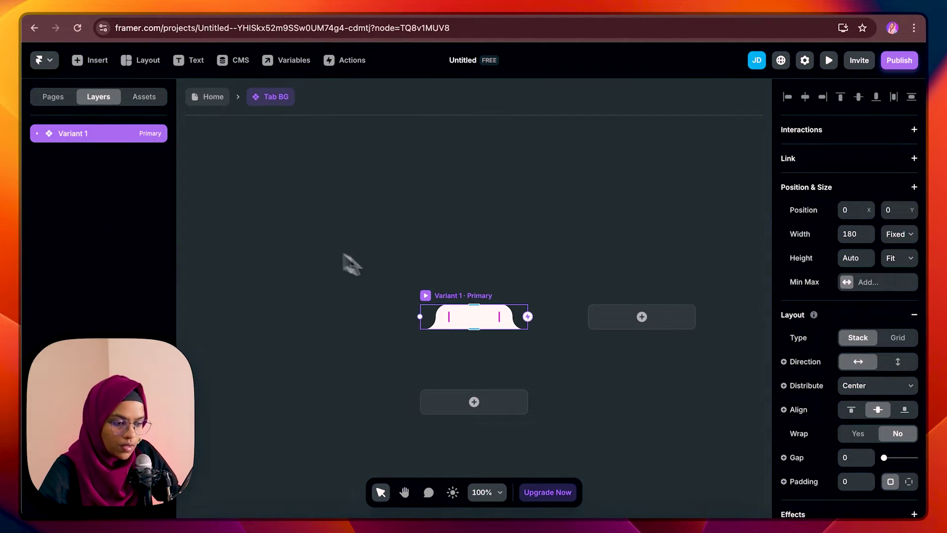
left_click(207, 97)
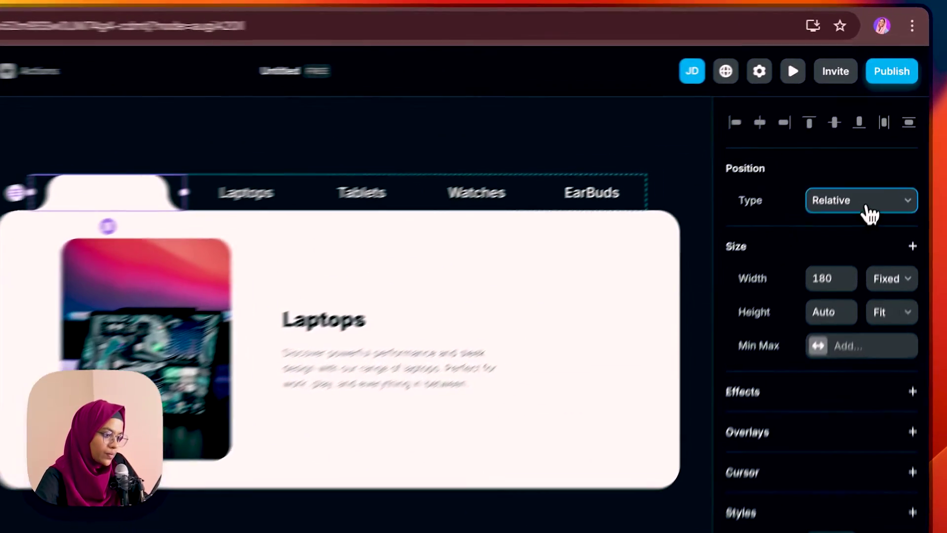
Set Tab BG's position type to Absolute, pinned to the left edge of Tab Wrap at 0
left_click(878, 154)
left_click(875, 146)
left_click(856, 225)
left_click(855, 206)
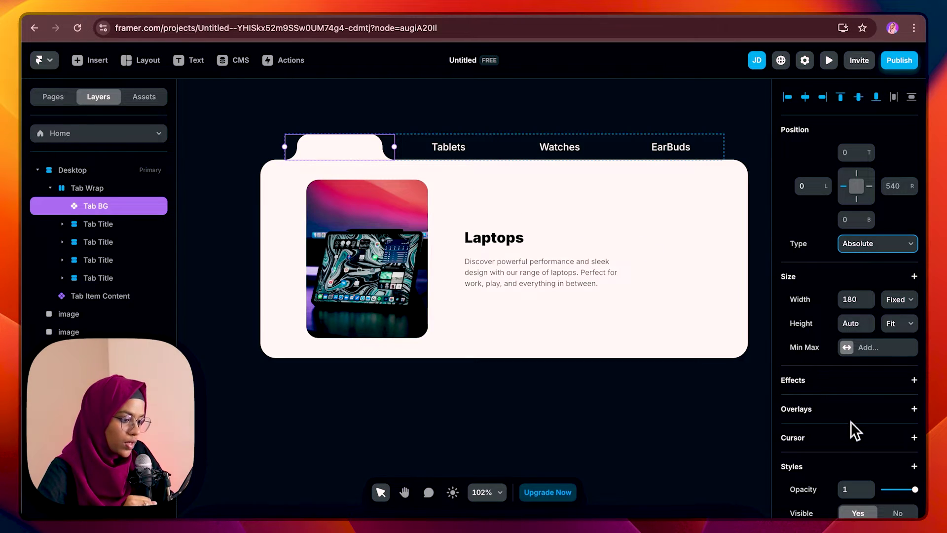
scroll(849, 440, "down", 3)
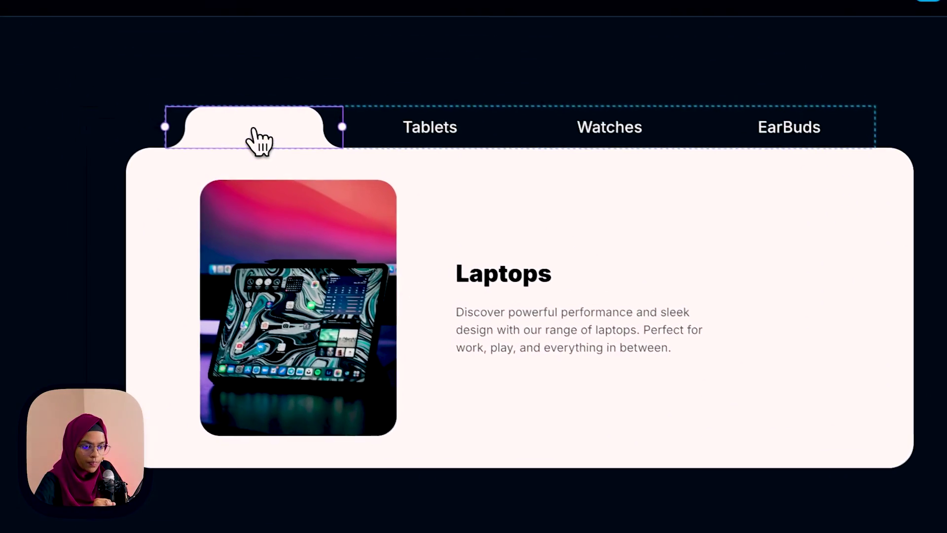
Change the text colour of the Laptops tab title to black
scroll(253, 128, "up", 3)
left_click(62, 224)
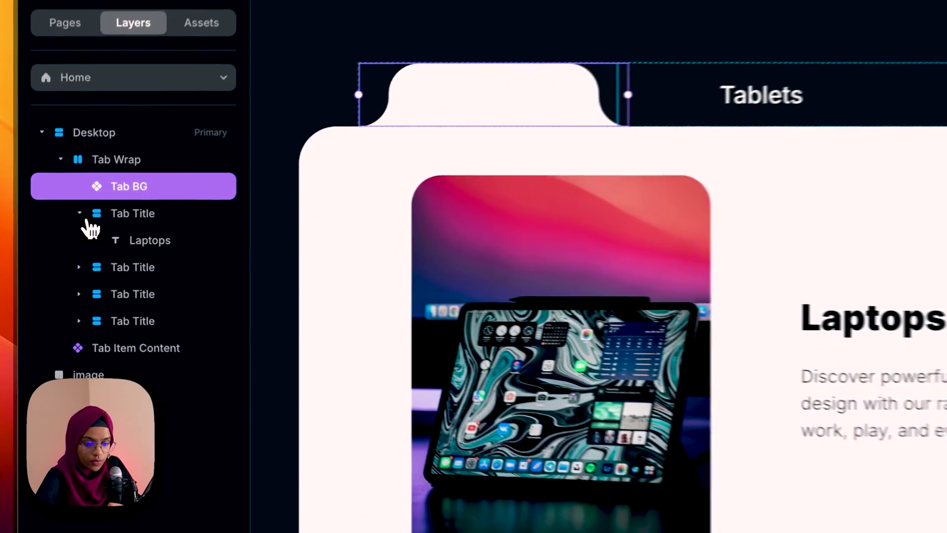
left_click(109, 245)
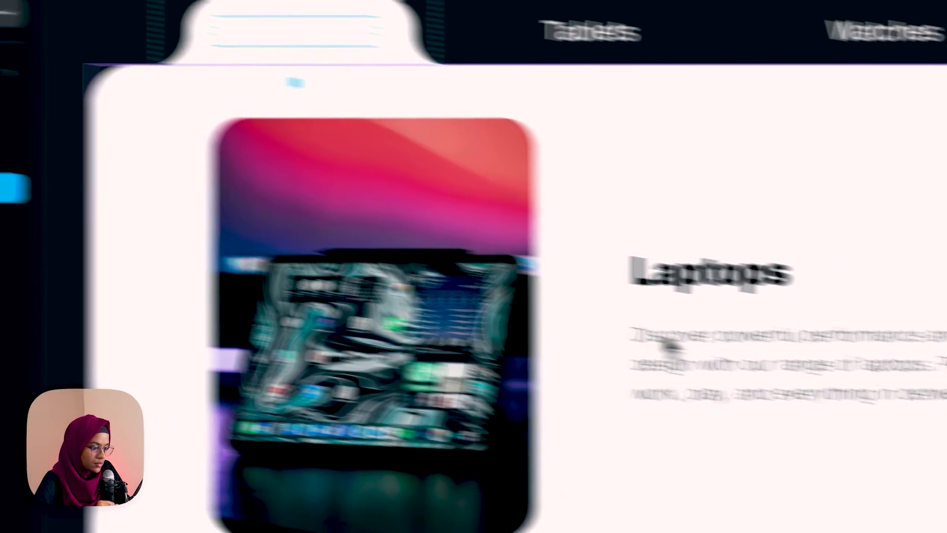
left_click(833, 289)
left_click_drag(597, 336, 690, 409)
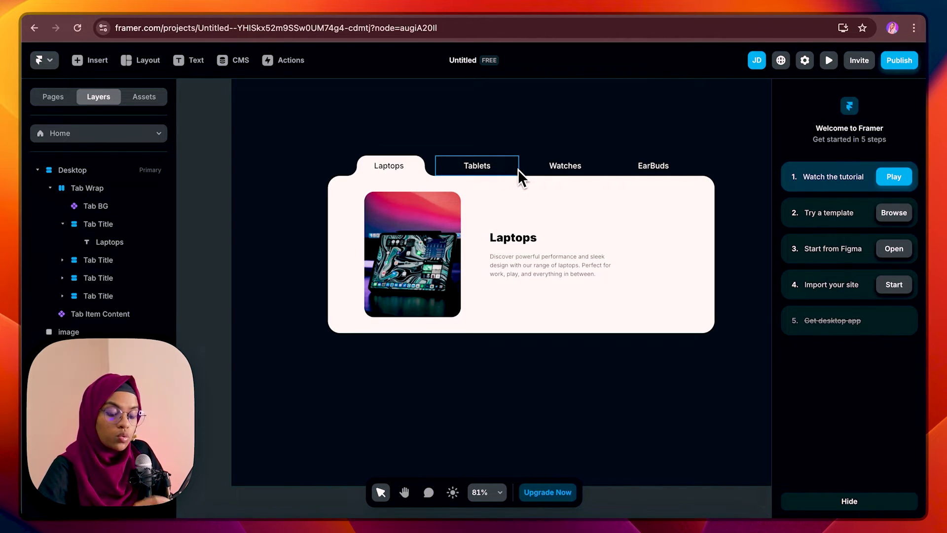
Wrap Tab Wrap and Tab Item Content together in a stack with a gap of 0
left_click(106, 189)
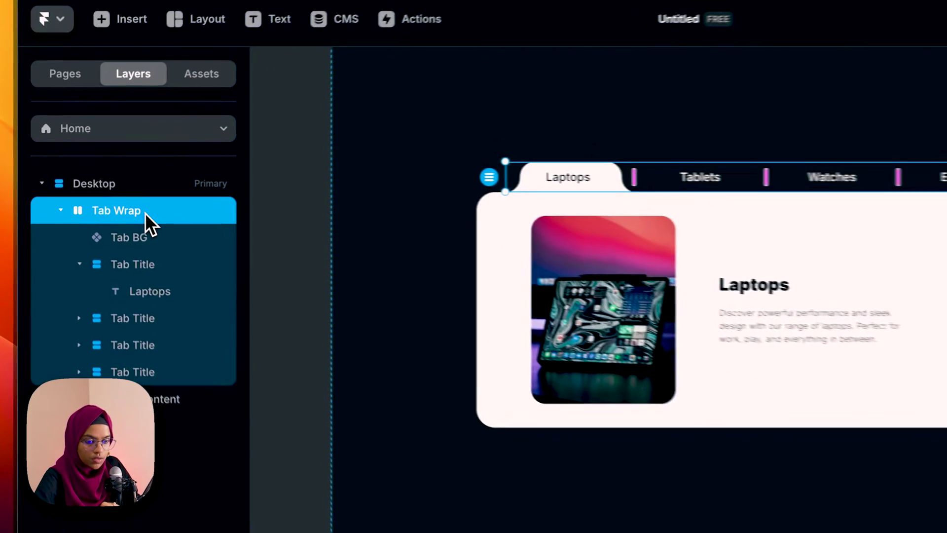
left_click(61, 210)
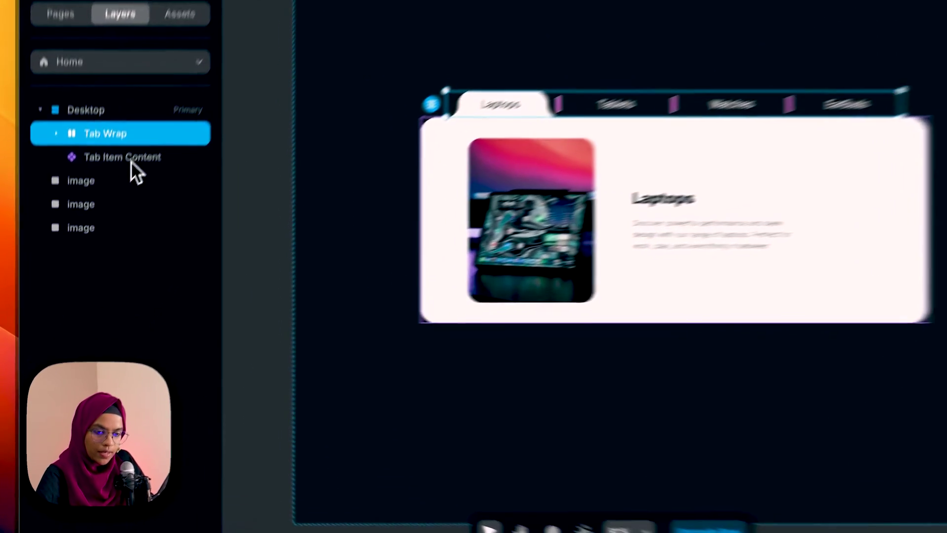
left_click(107, 208)
right_click(107, 209)
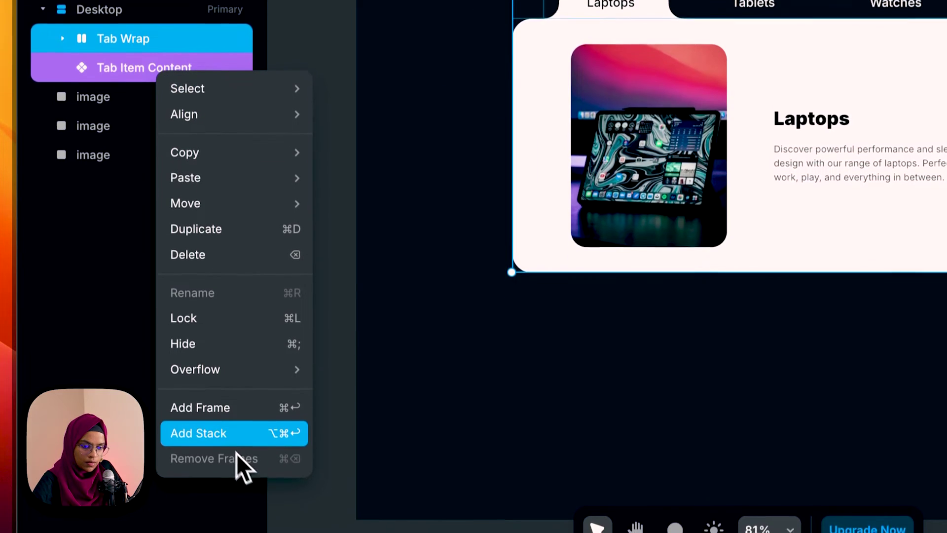
left_click(229, 432)
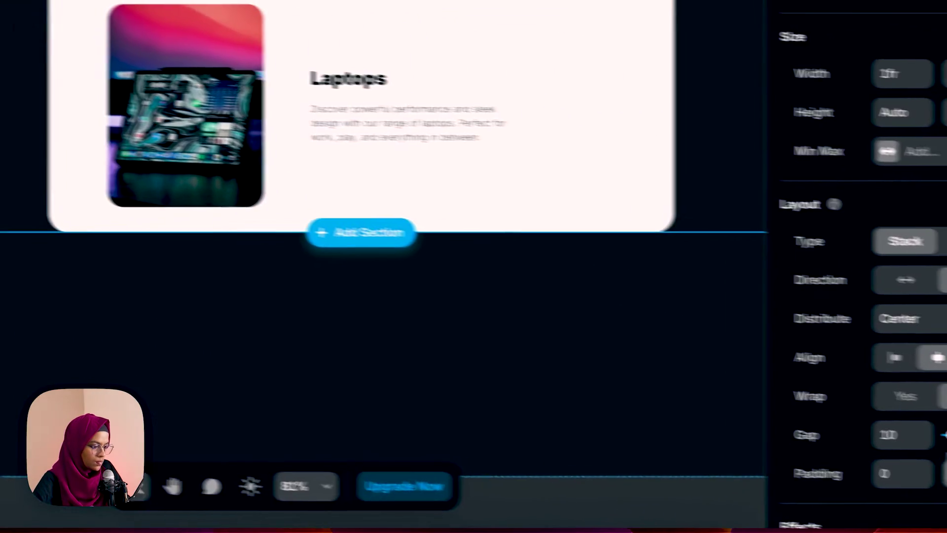
left_click(902, 435)
type("0")
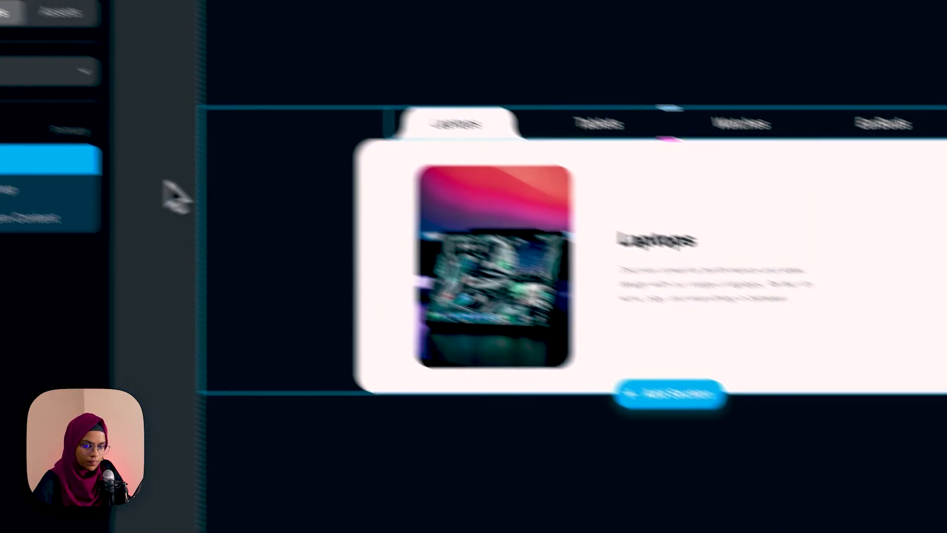
Rename the new outer stack Slider Tab and create a component from it under the same name
double_click(111, 188)
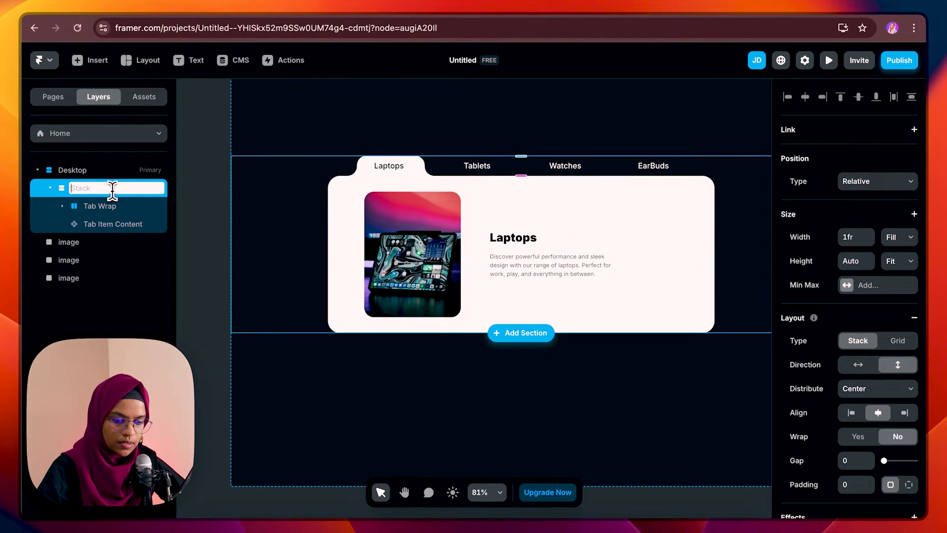
type("Slider Tab")
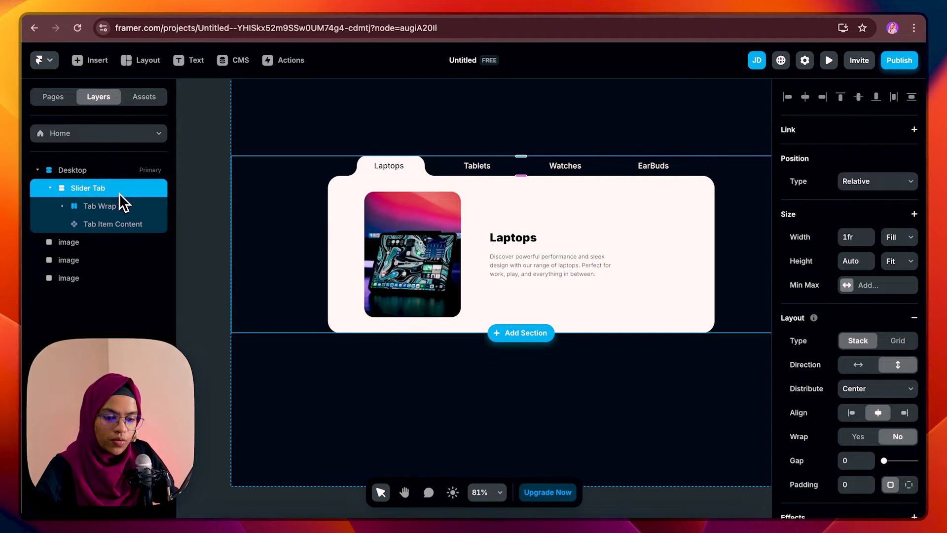
right_click(119, 193)
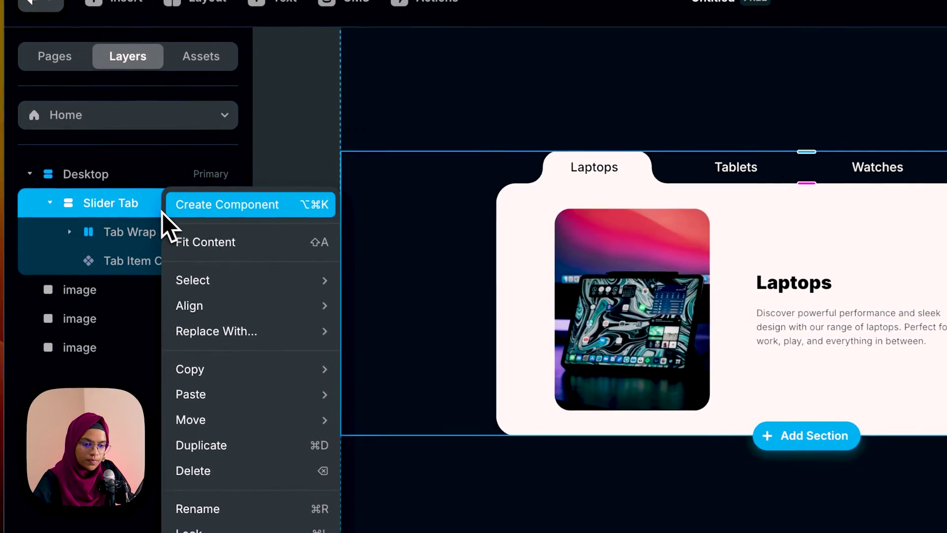
left_click(179, 214)
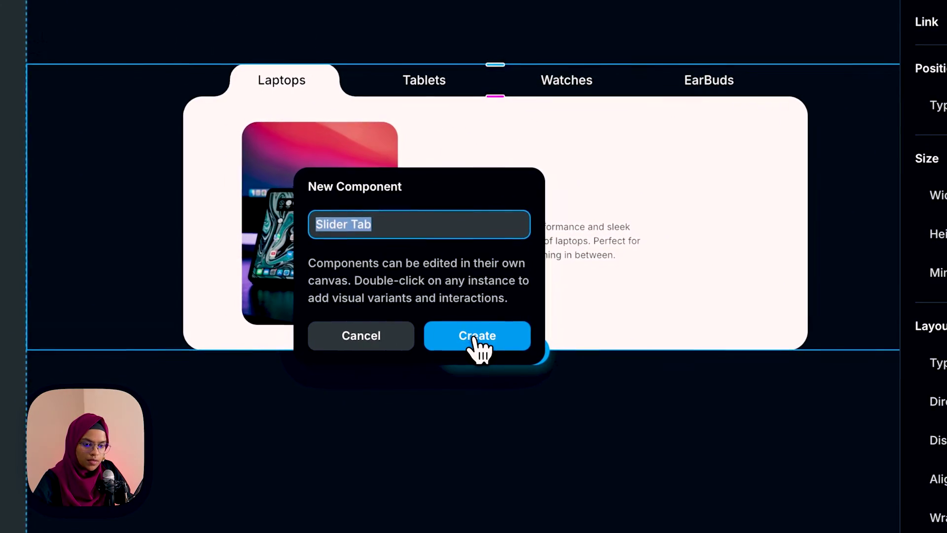
left_click(476, 341)
Set the width of the Slider Tab component's primary variant to Fit Content
left_click(946, 189)
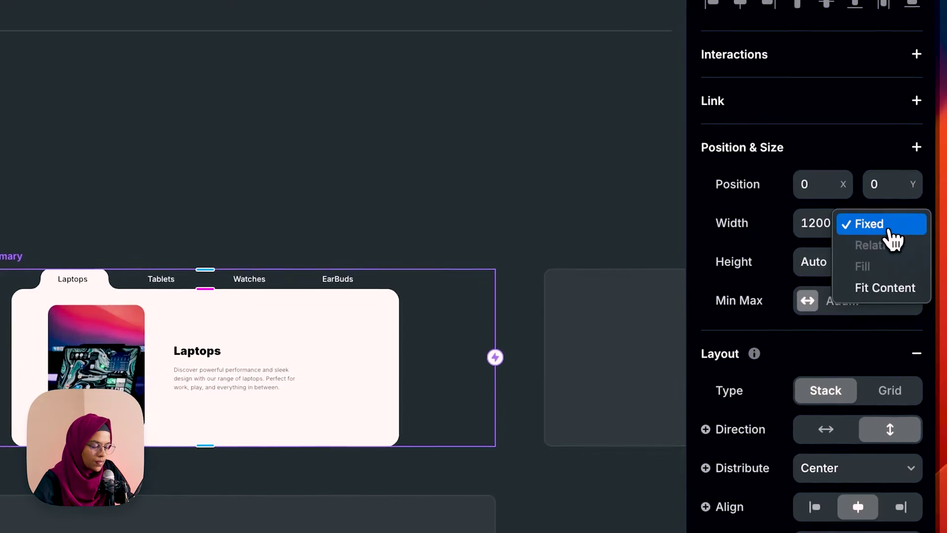
left_click(895, 288)
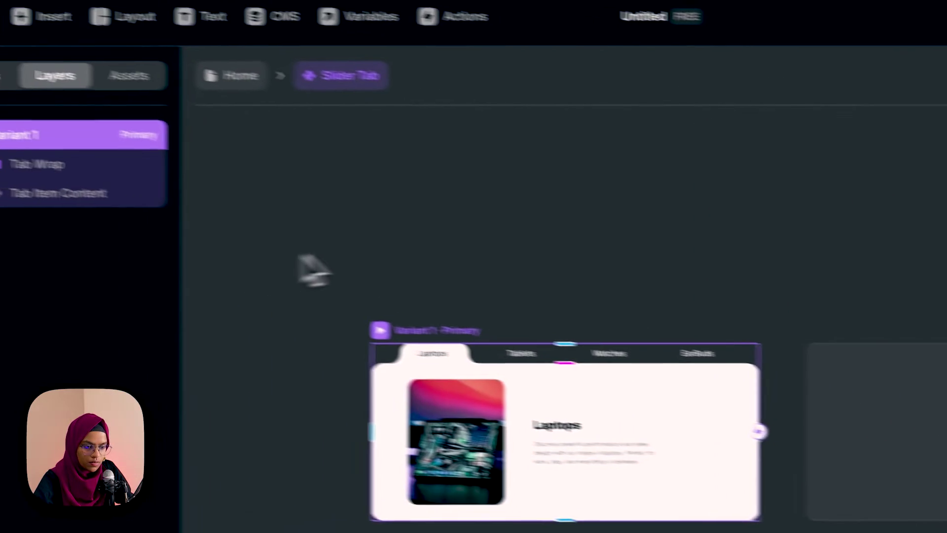
left_click(130, 147)
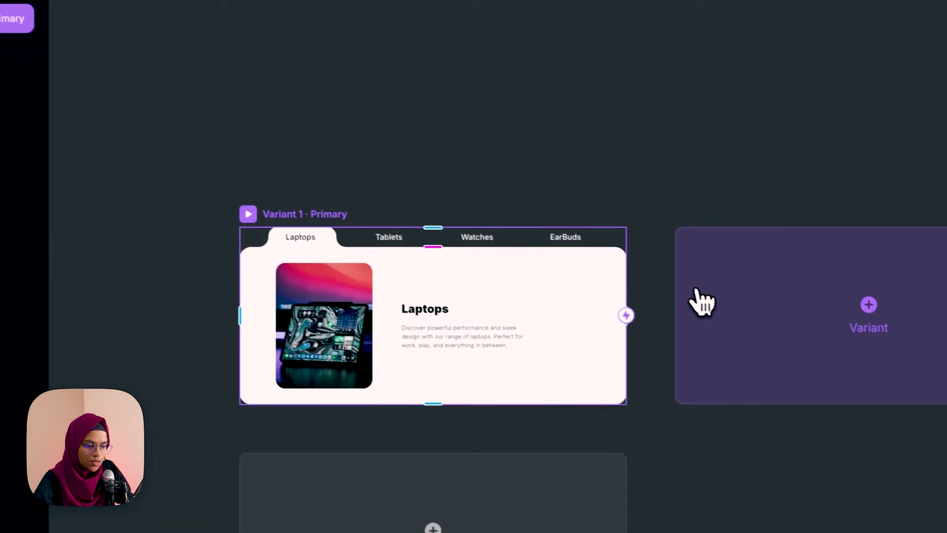
Add three more variants to the Slider Tab component and arrange them in a column below Variant 1
left_click(916, 433)
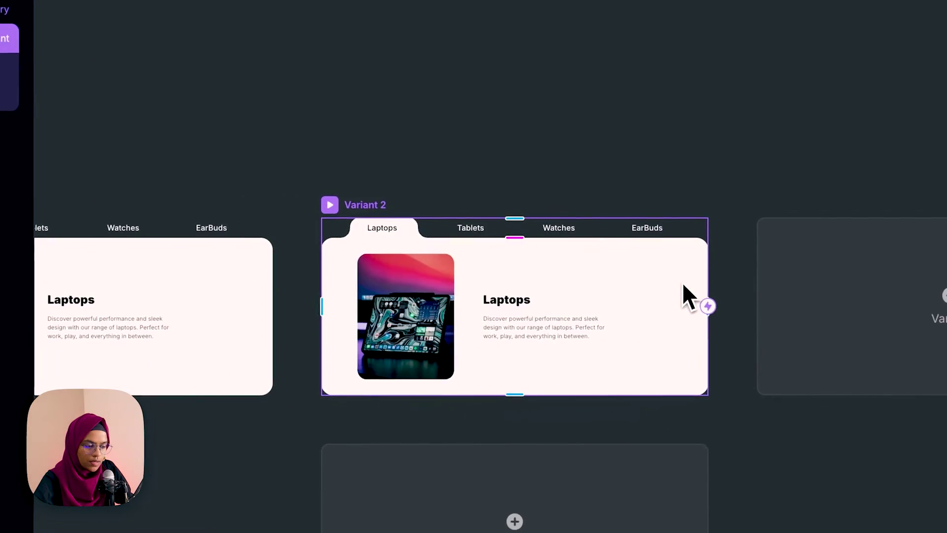
left_click_drag(366, 211, 488, 289)
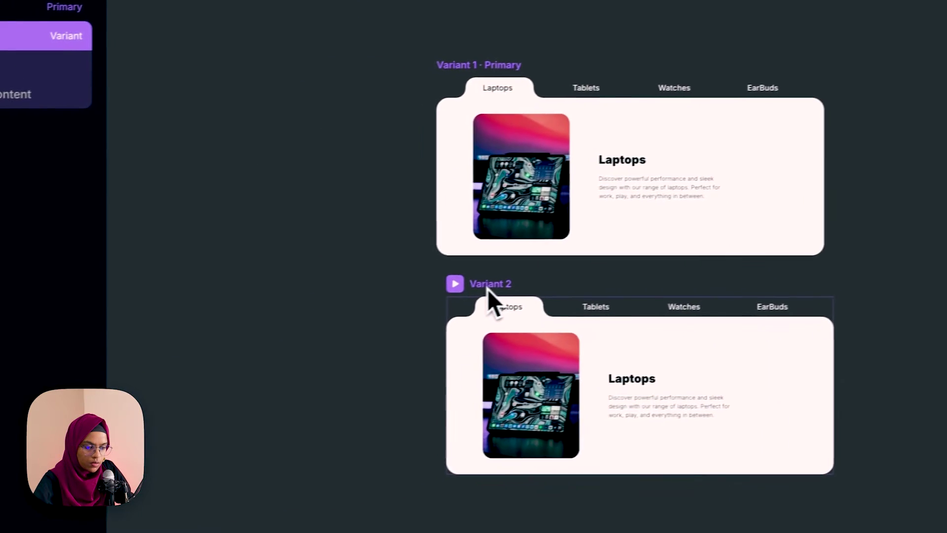
left_click(502, 284)
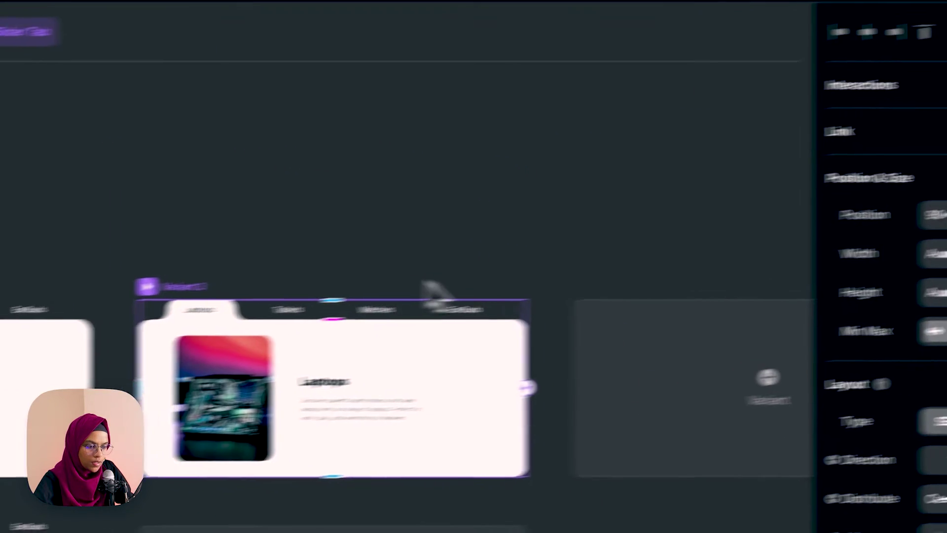
left_click(669, 343)
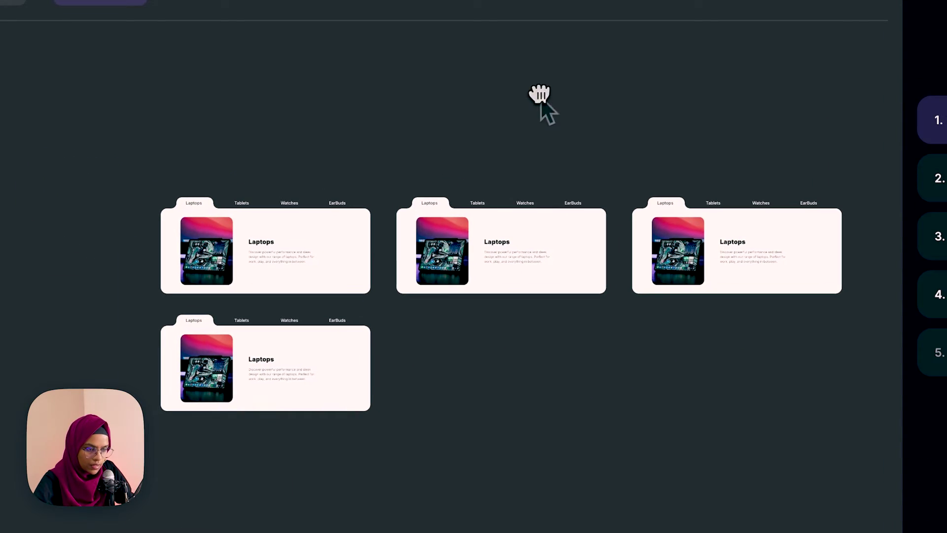
left_click_drag(441, 190, 205, 441)
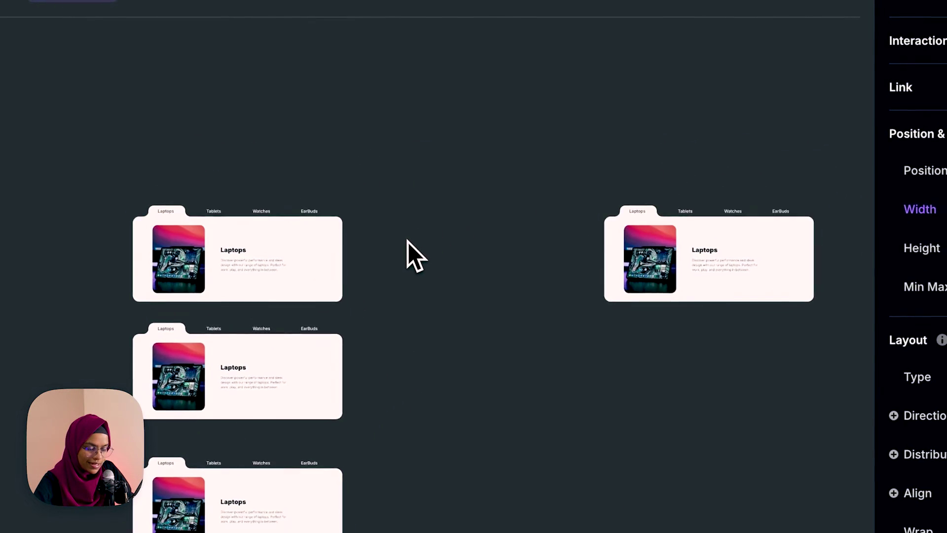
scroll(493, 182, "down", 3)
left_click_drag(723, 124, 266, 511)
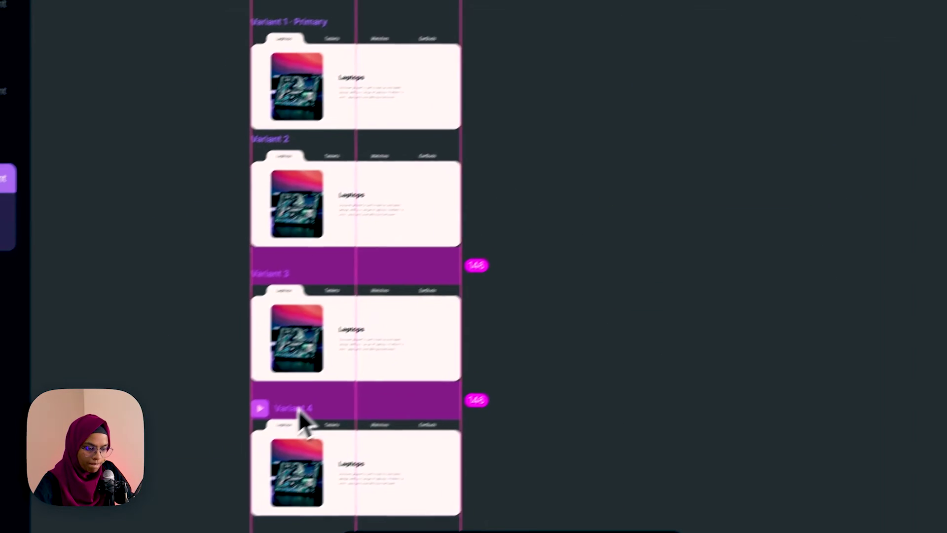
left_click_drag(298, 409, 316, 413)
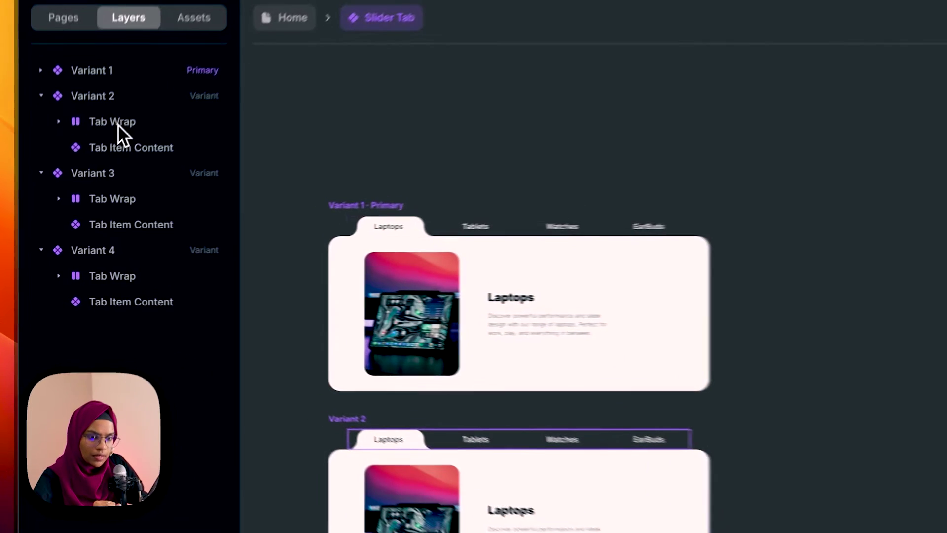
Move Tab BG in Variant 2 from the Laptops title to the Tablets title
left_click(90, 170)
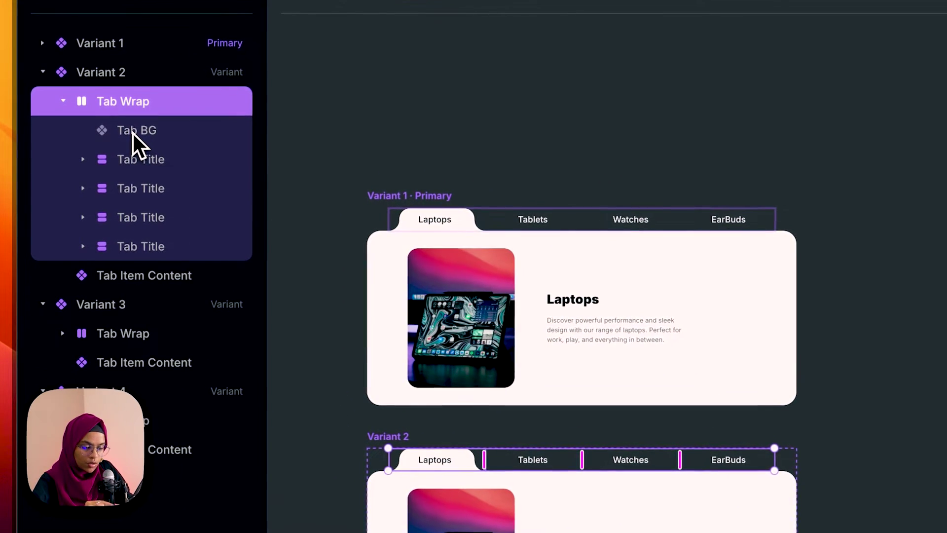
left_click(133, 132)
left_click_drag(433, 464, 516, 432)
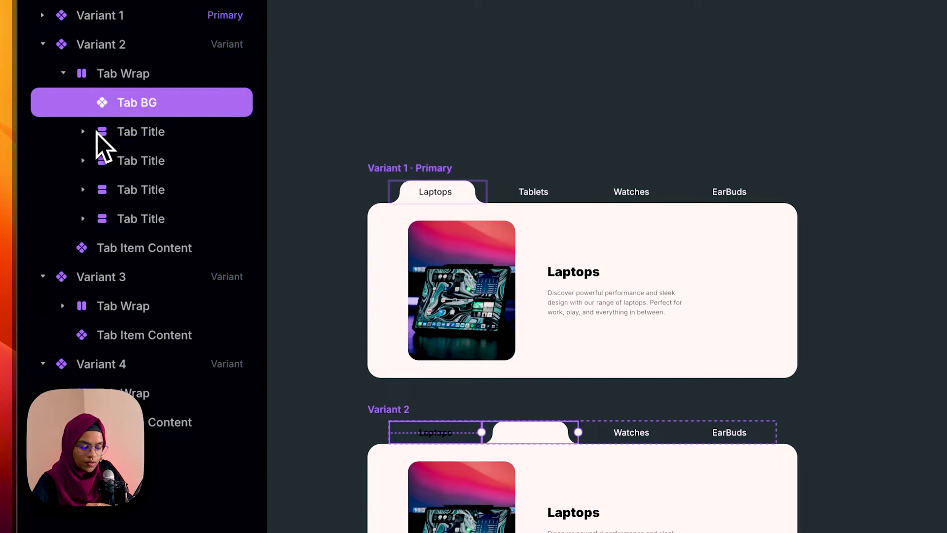
Set the text color of the Tablets title in Variant 2 to #000000
left_click(82, 161)
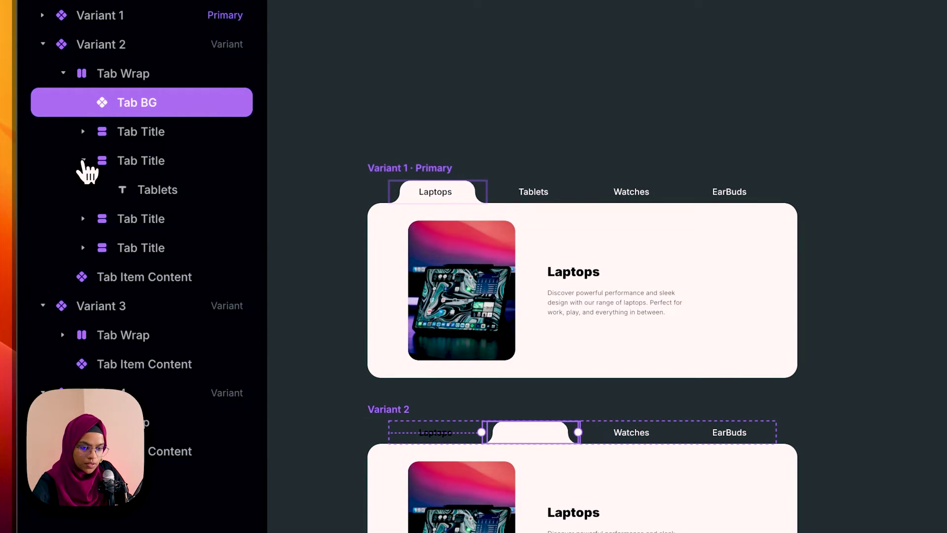
left_click(167, 191)
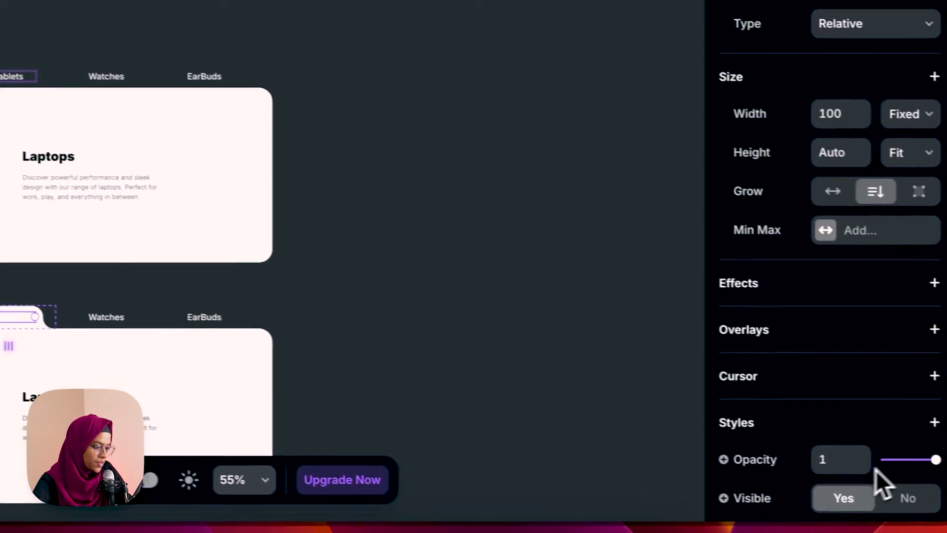
scroll(845, 489, "down", 5)
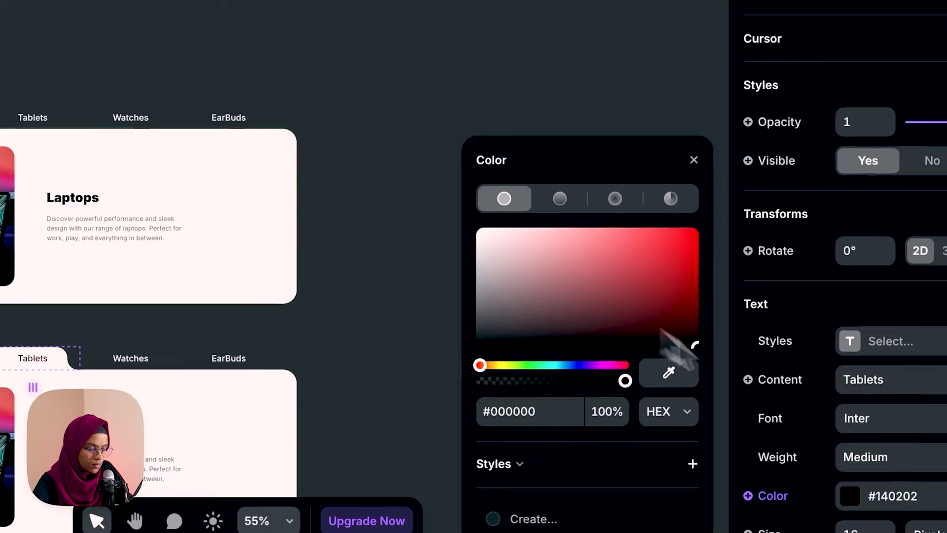
left_click_drag(666, 338, 695, 345)
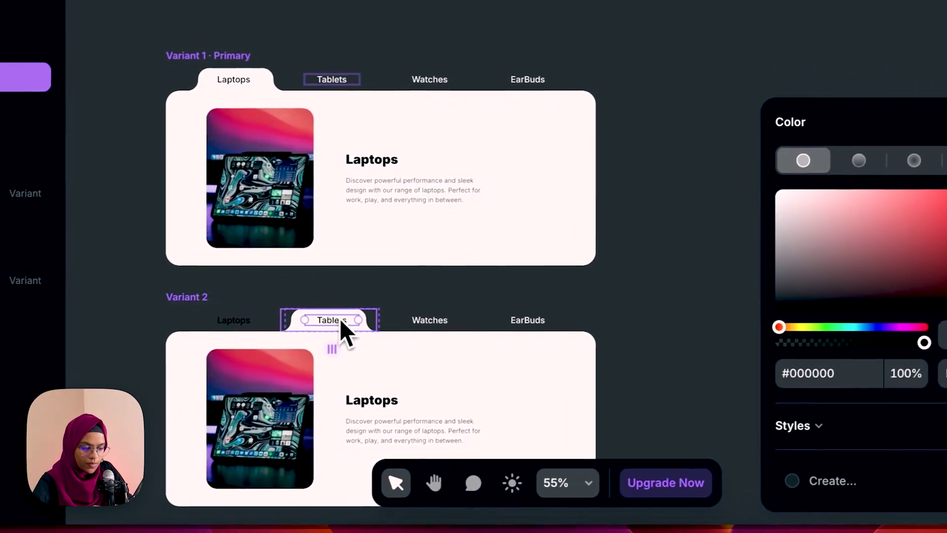
Set the text color of the Laptops title in Variant 2 to #FFFFFF
left_click(233, 325)
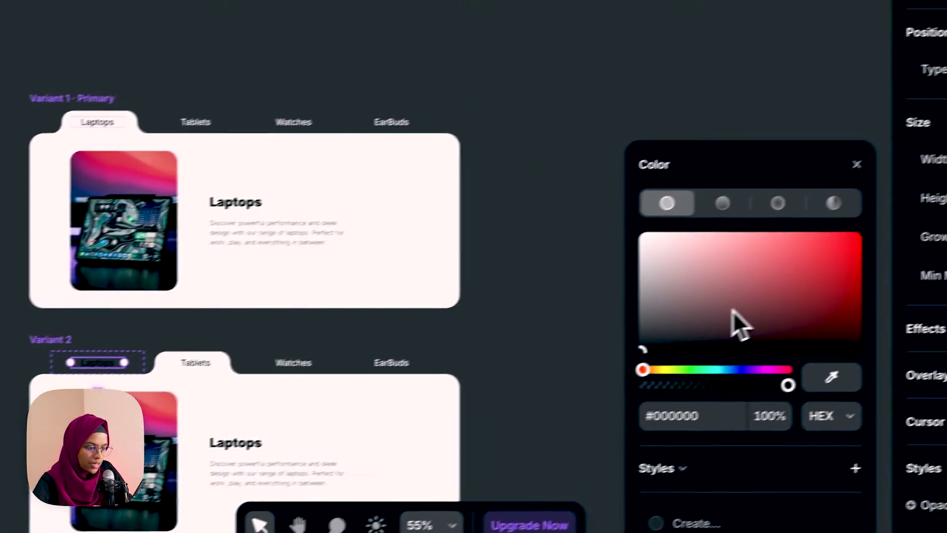
left_click(861, 264)
left_click_drag(688, 319, 566, 241)
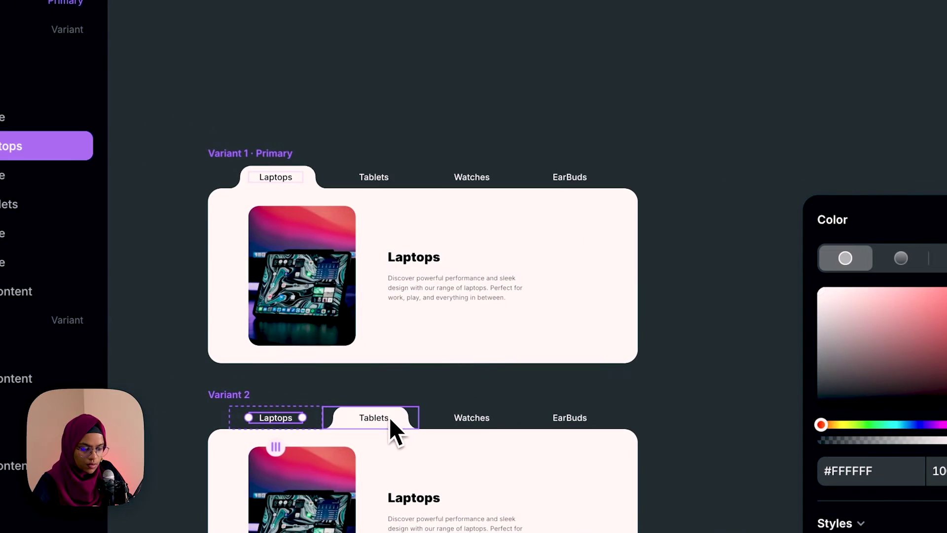
left_click(167, 373)
left_click_drag(388, 418, 391, 416)
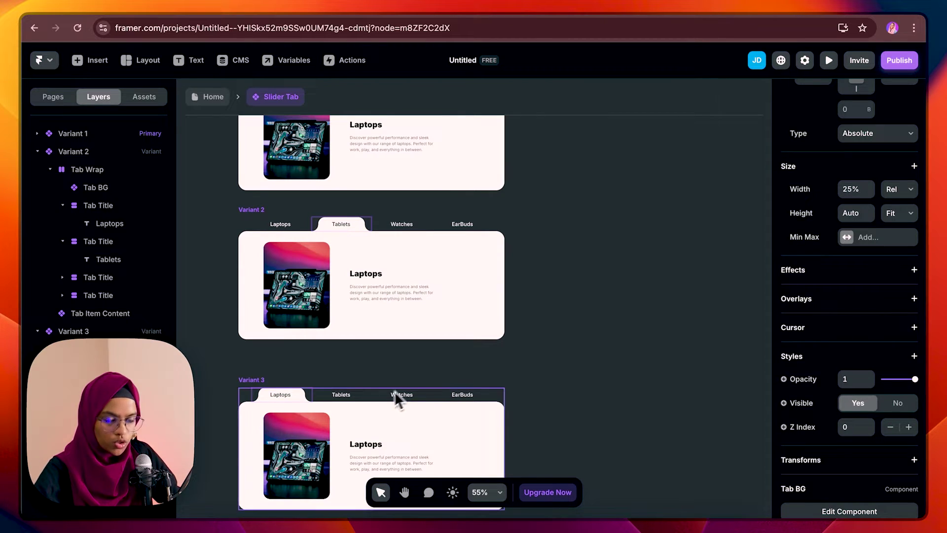
Move Tab BG in Variant 3 from the Laptops title to the Watches title
left_click(38, 151)
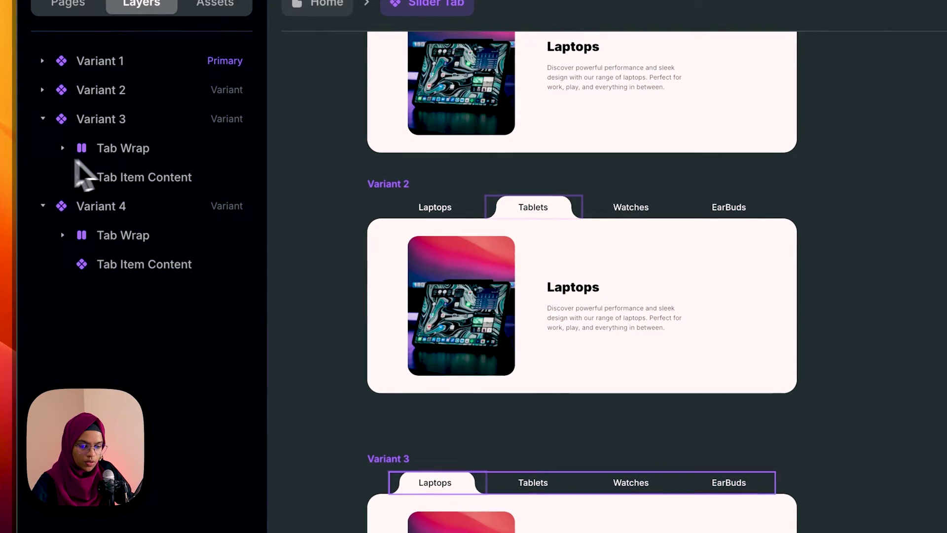
left_click(63, 148)
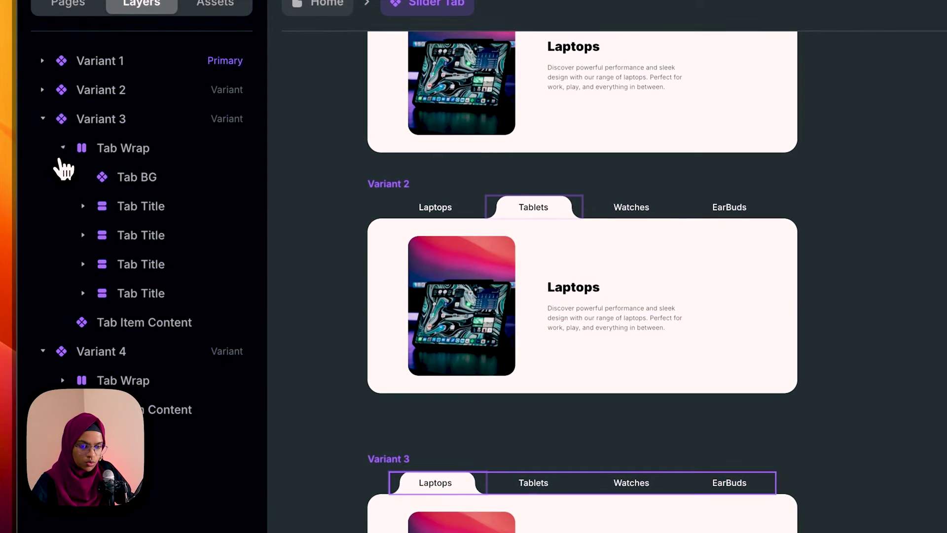
left_click(115, 187)
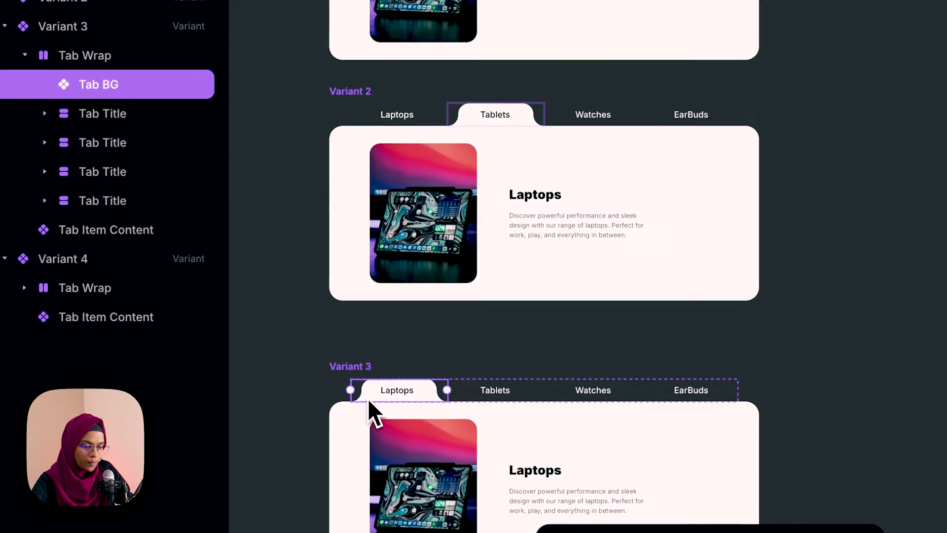
left_click_drag(409, 492, 458, 493)
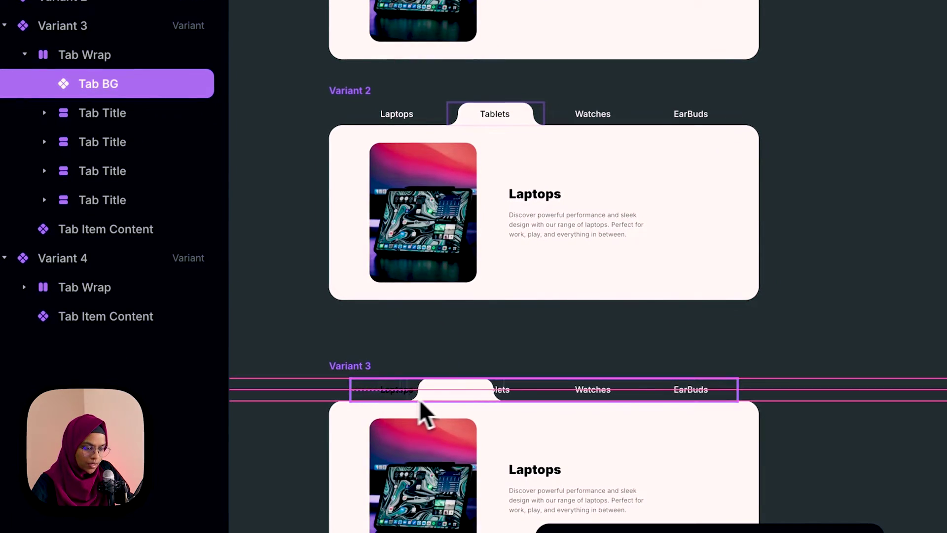
left_click_drag(420, 401, 558, 399)
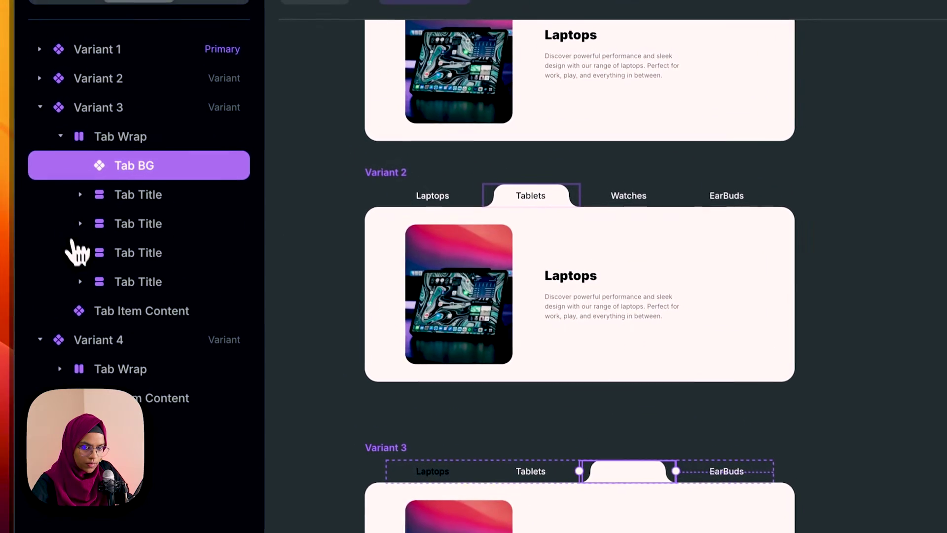
Set the text color of the Watches title in Variant 3 to #000000
left_click(44, 170)
left_click(110, 201)
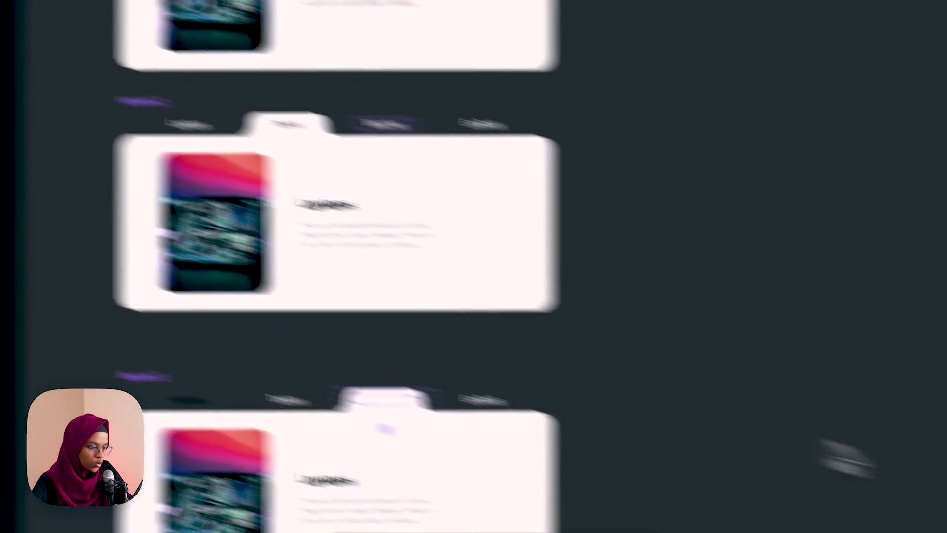
scroll(843, 486, "down", 5)
scroll(825, 488, "down", 3)
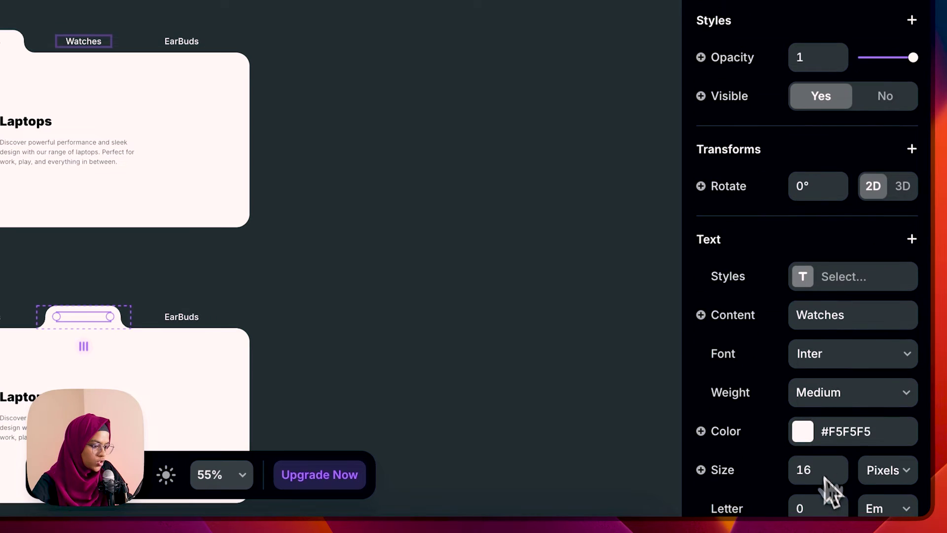
left_click(804, 437)
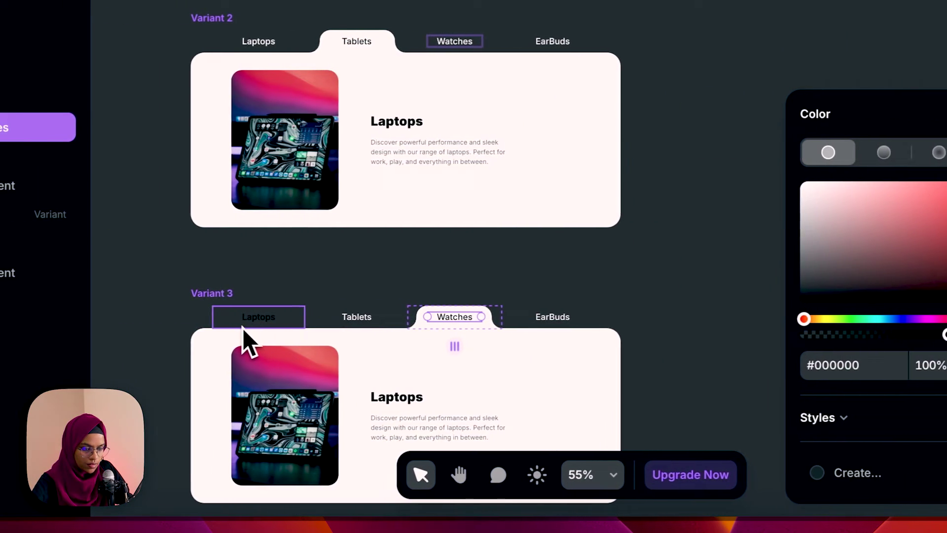
Set the text color of the Laptops title in Variant 3 to white
left_click(262, 323)
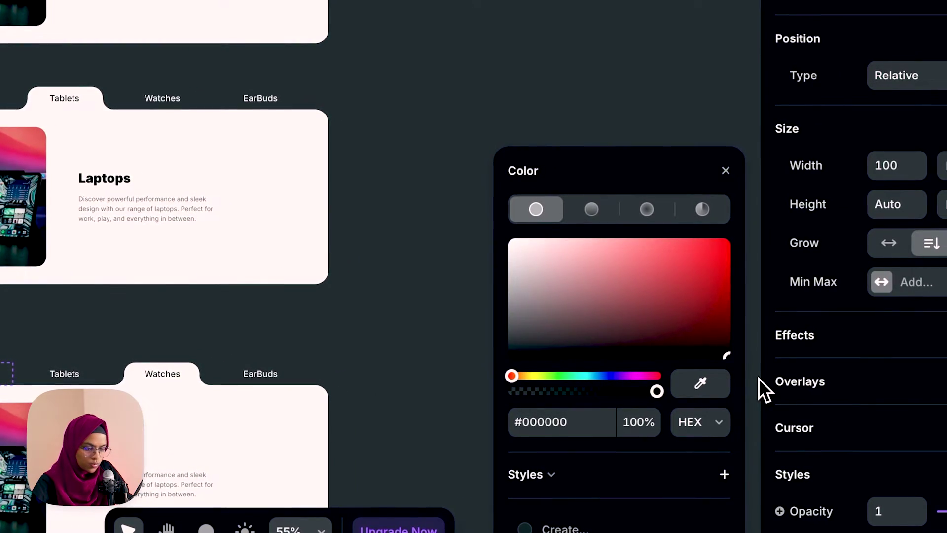
left_click_drag(732, 358, 401, 219)
left_click(192, 374)
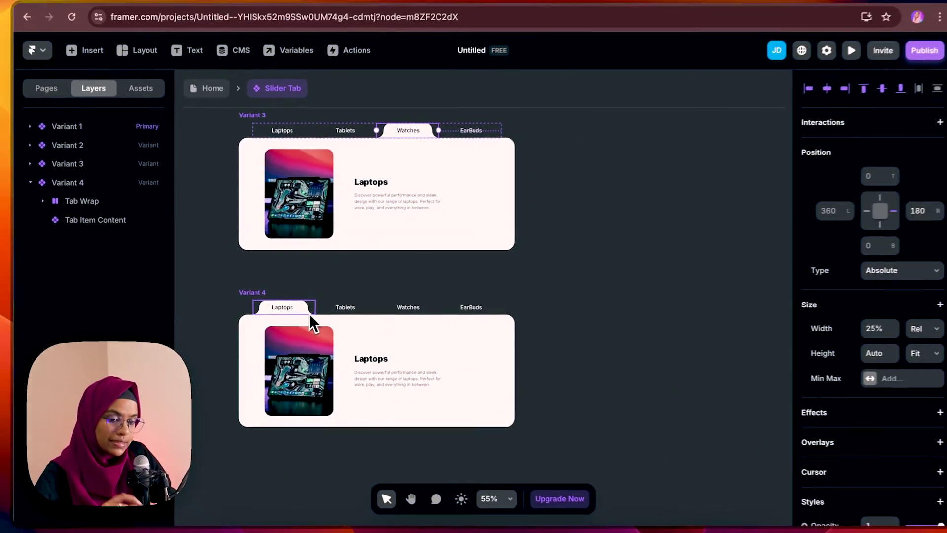
Move Tab BG in Variant 4 from the Laptops title to the EarBuds title
left_click(434, 318)
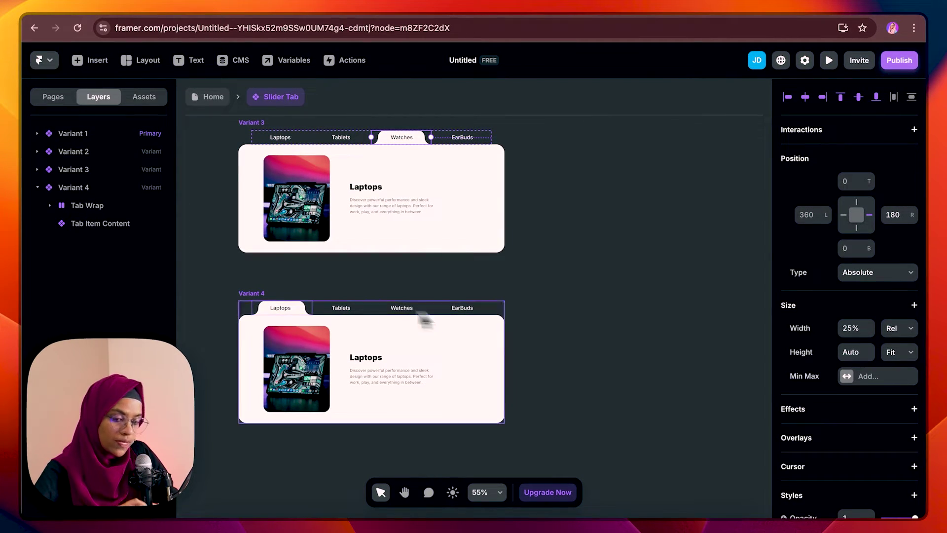
left_click(97, 205)
left_click(101, 224)
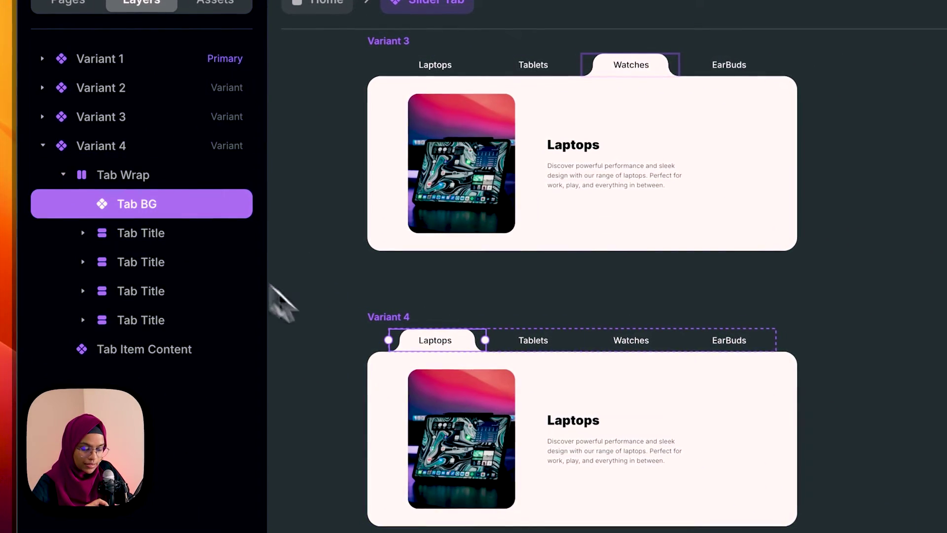
left_click_drag(447, 341, 700, 336)
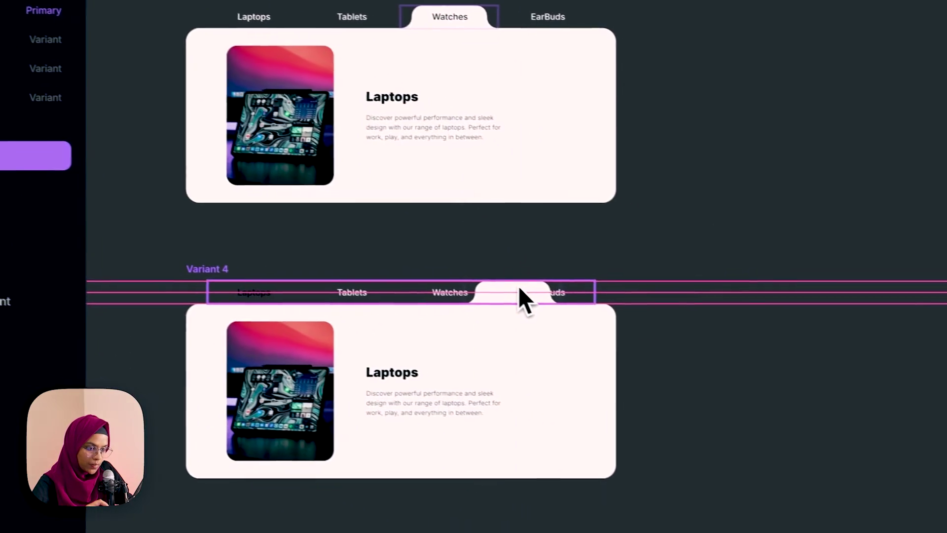
left_click_drag(519, 286, 548, 285)
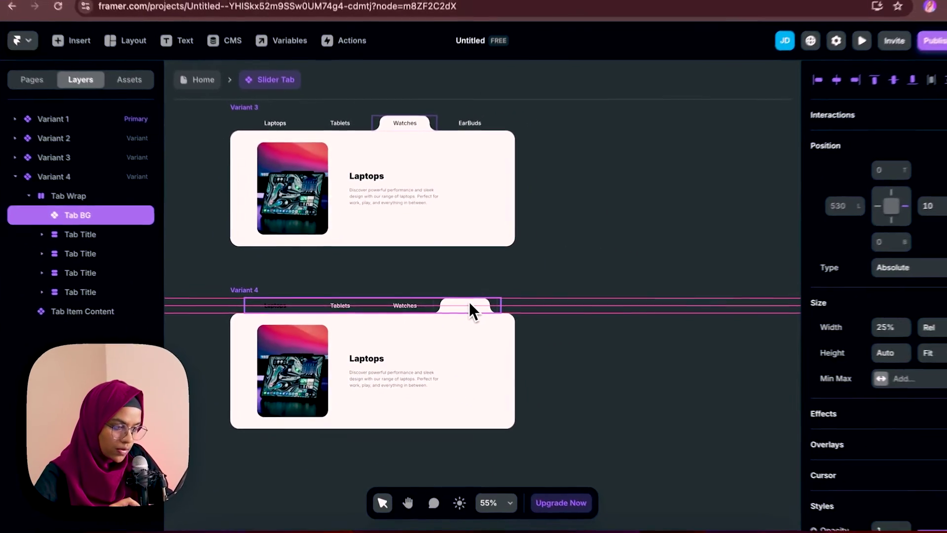
left_click_drag(469, 304, 470, 304)
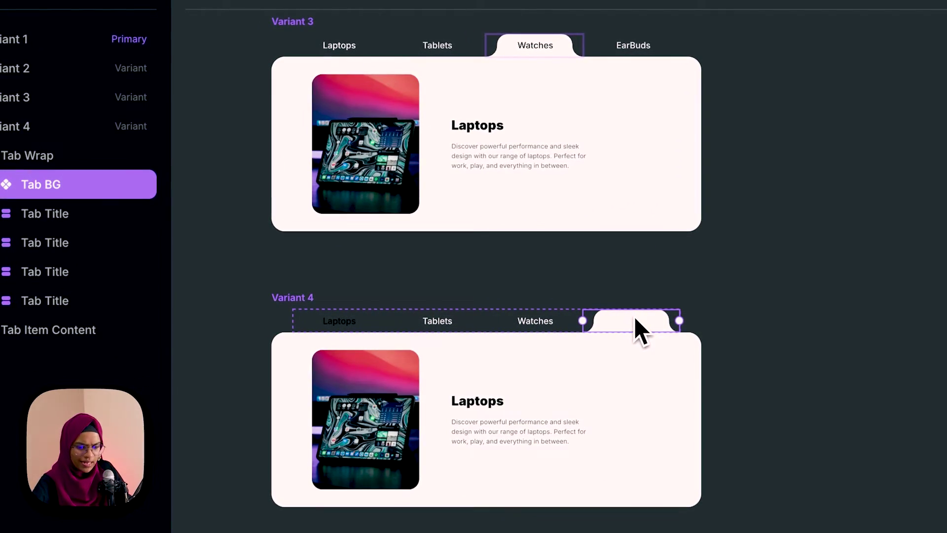
Change the text color of the EarBuds title in Variant 4
left_click(83, 273)
left_click(84, 348)
left_click(80, 340)
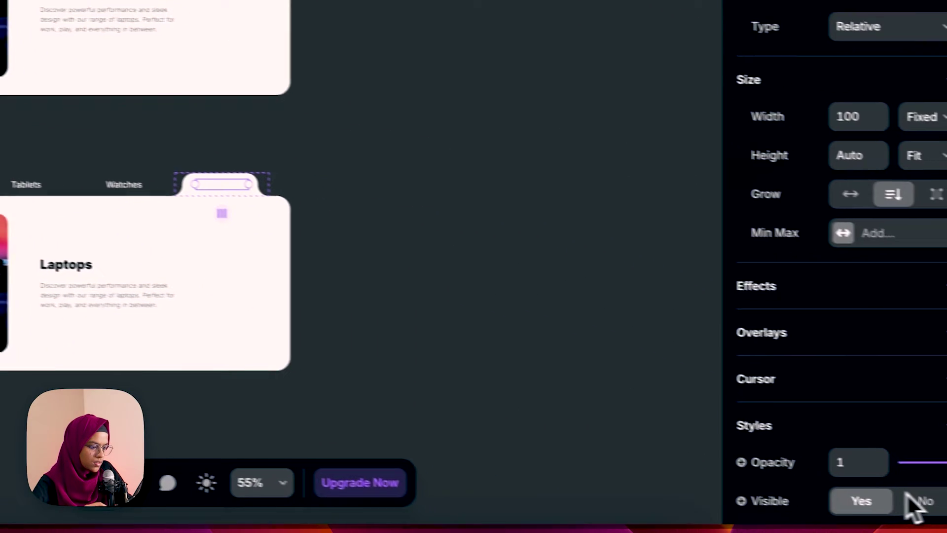
scroll(907, 494, "down", 6)
left_click(803, 419)
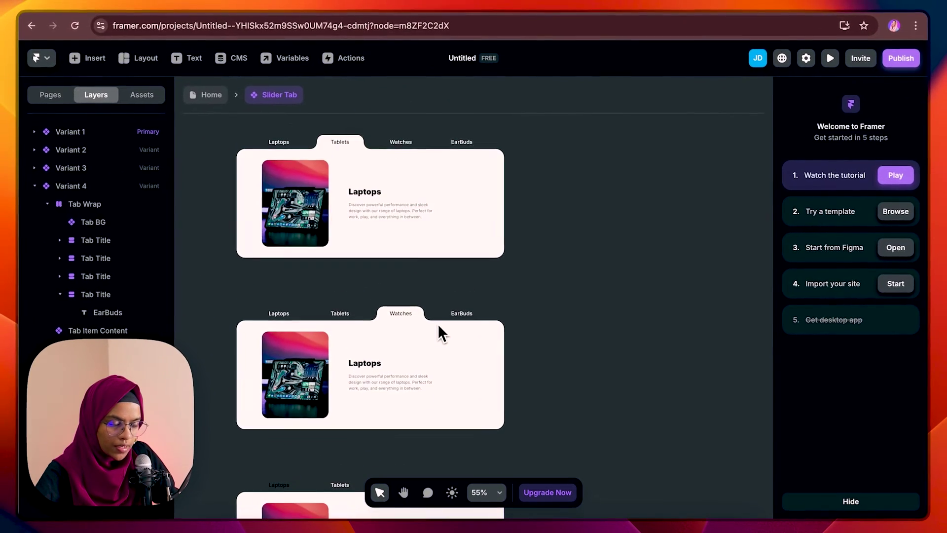
Add a click transition to Variant 1 on the Laptops Tab Title in the primary variant
scroll(439, 324, "up", 2)
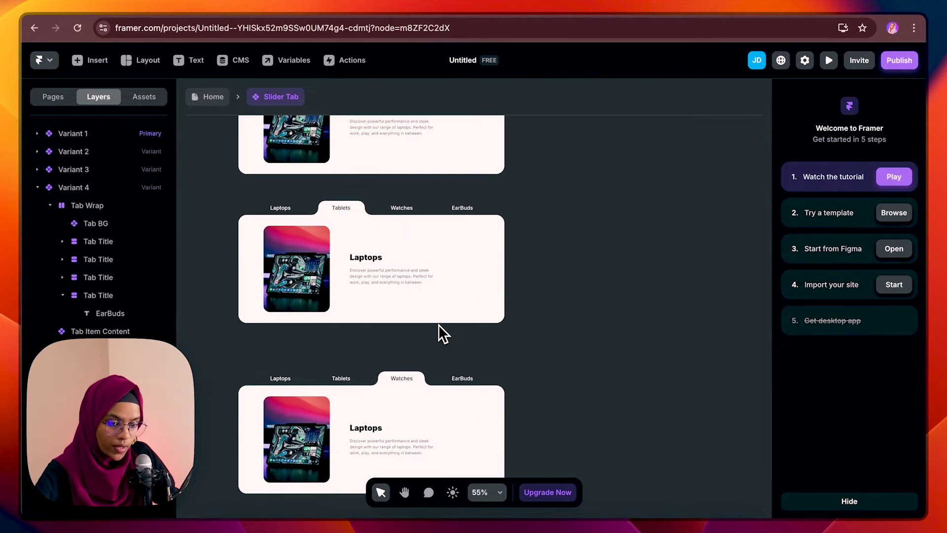
scroll(439, 325, "up", 5)
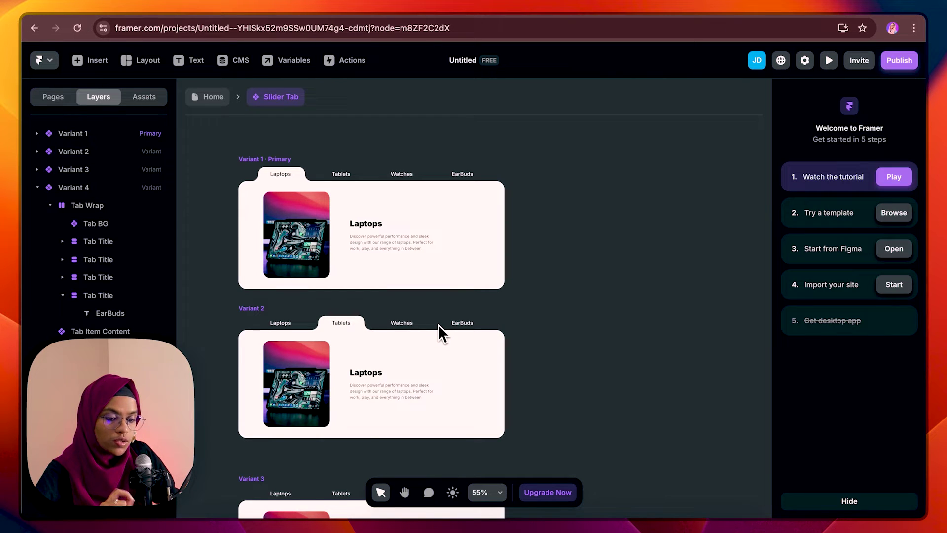
left_click(37, 187)
left_click(37, 133)
left_click(87, 151)
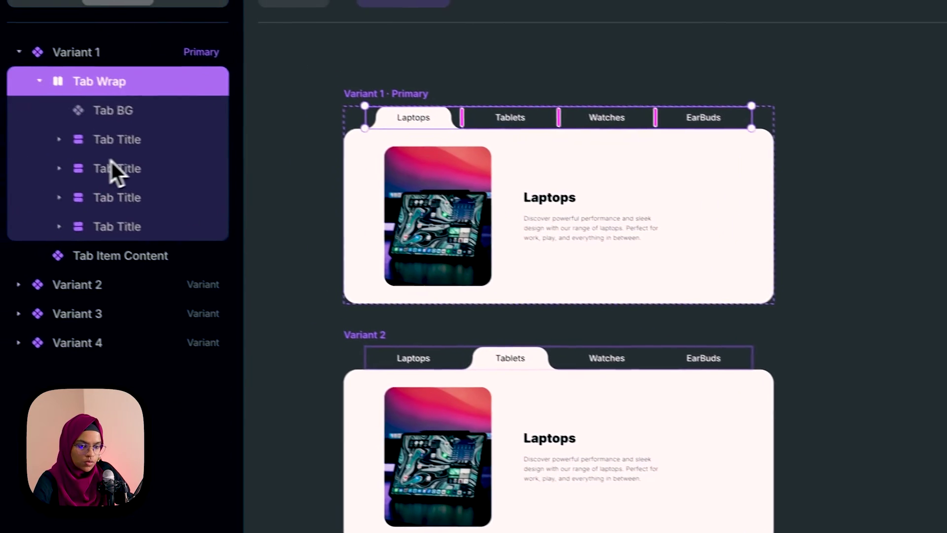
left_click(117, 150)
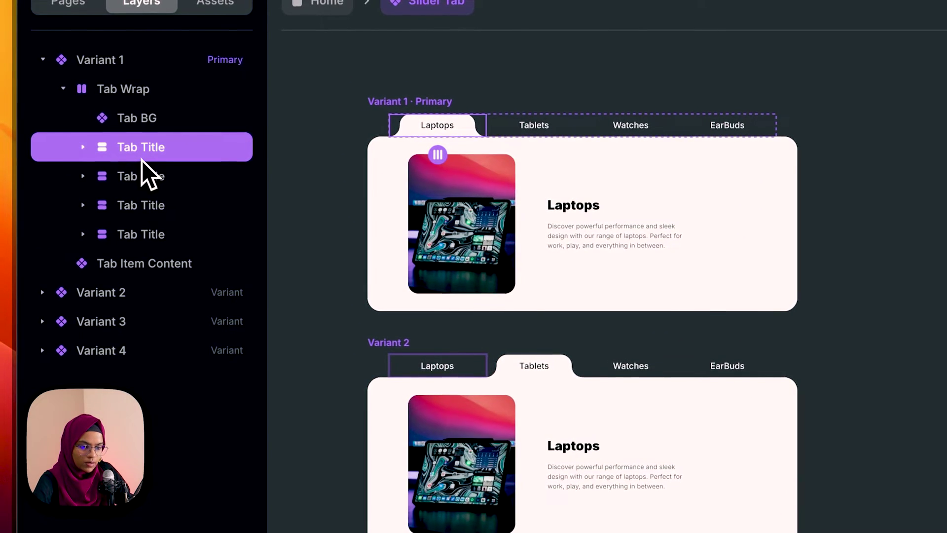
left_click(140, 170)
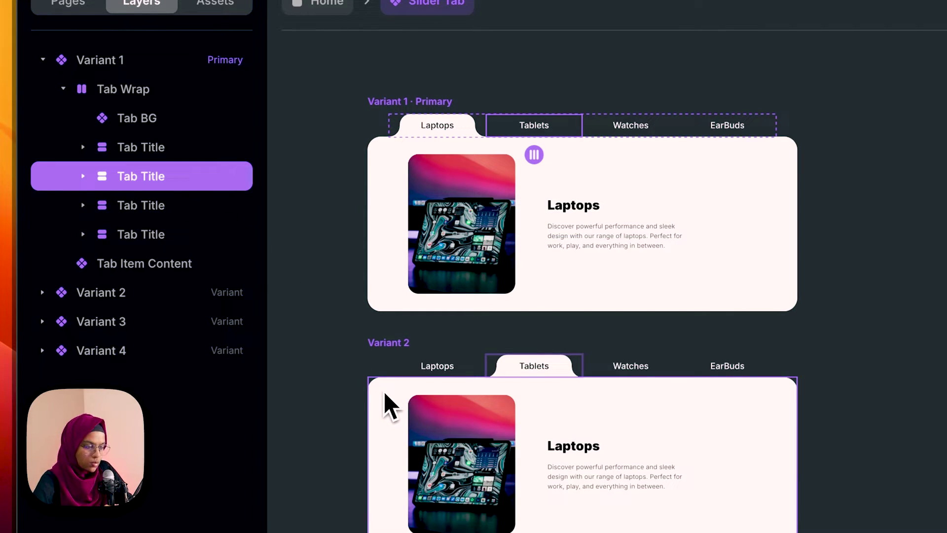
left_click(136, 144)
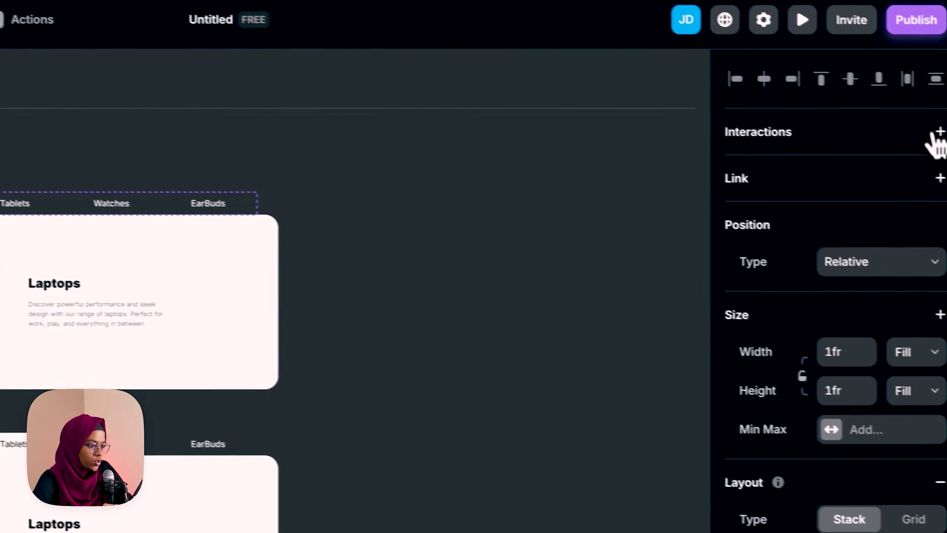
left_click(934, 129)
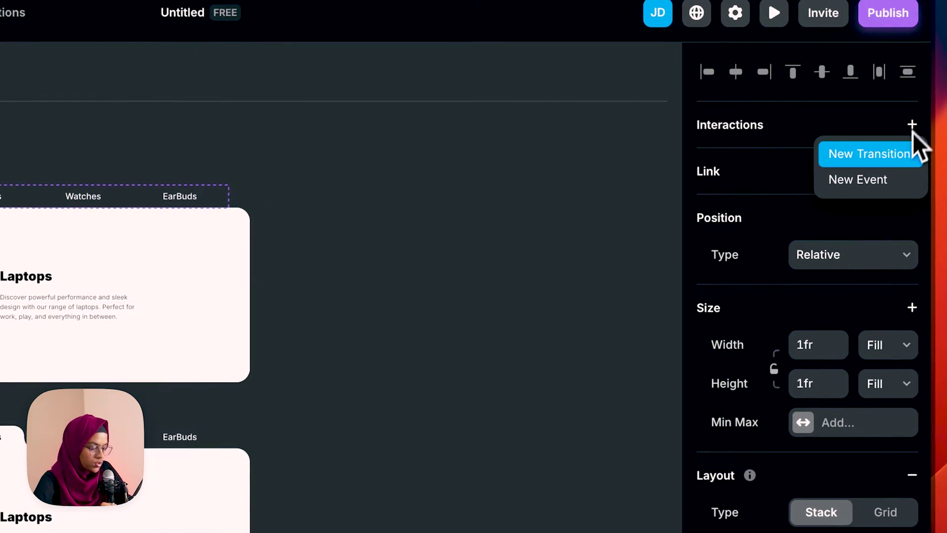
left_click(903, 157)
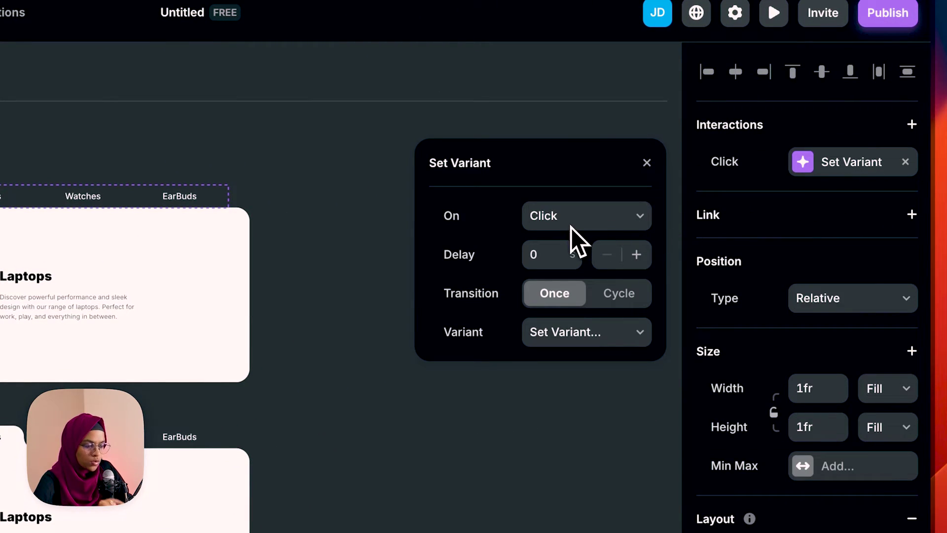
left_click(589, 339)
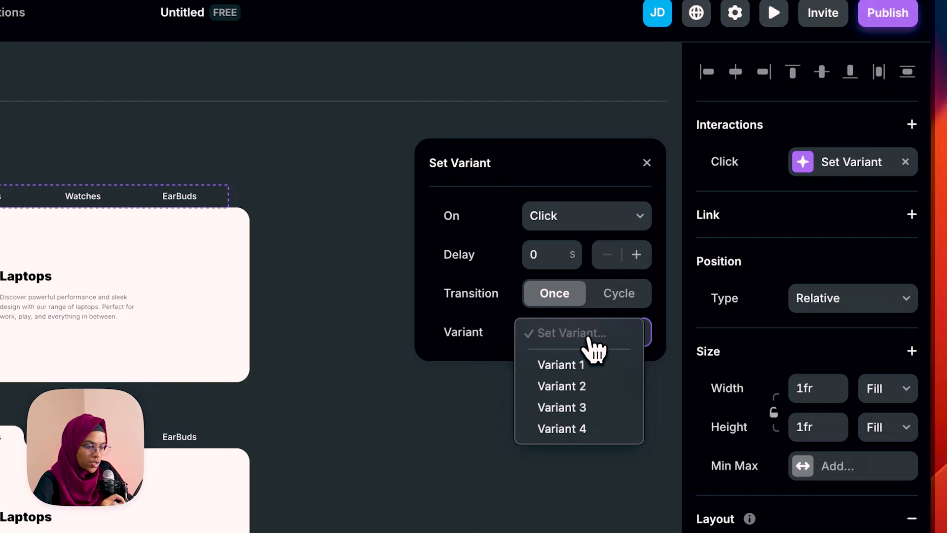
left_click(562, 365)
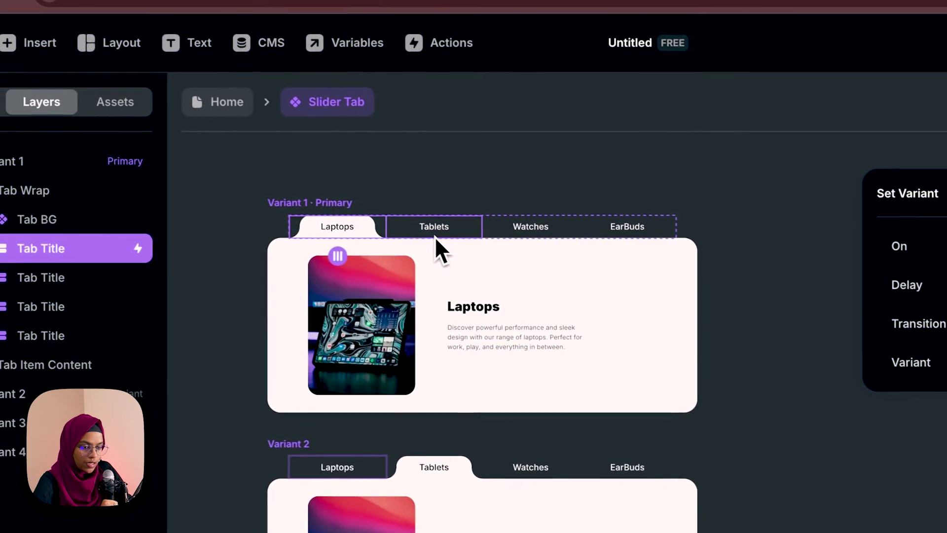
Add a click transition to Variant 2 on the Tablets Tab Title in the primary variant
left_click(435, 237)
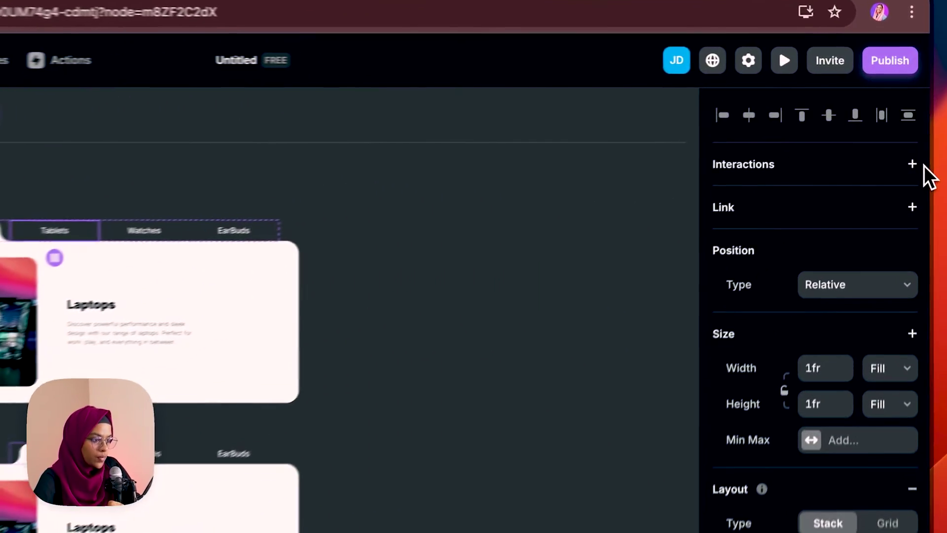
left_click(914, 129)
left_click(900, 150)
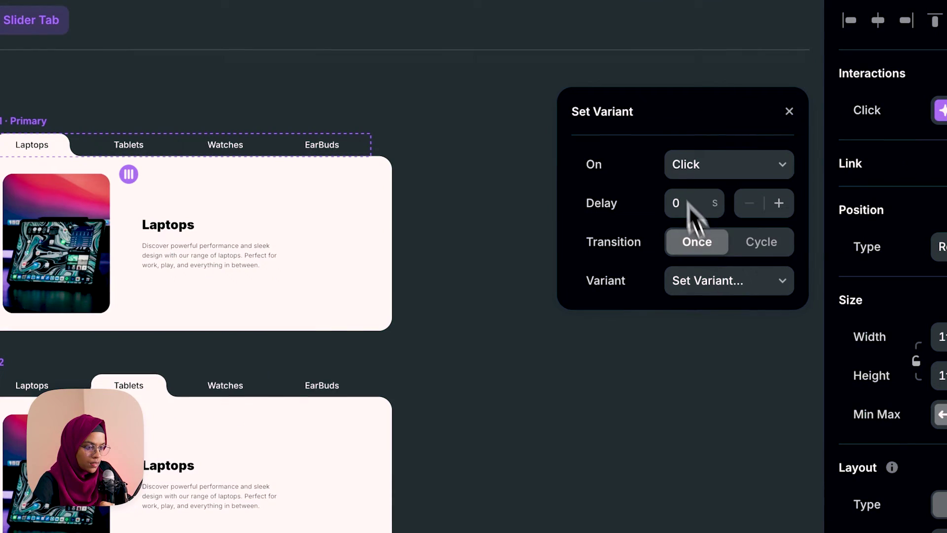
left_click(725, 277)
left_click(746, 339)
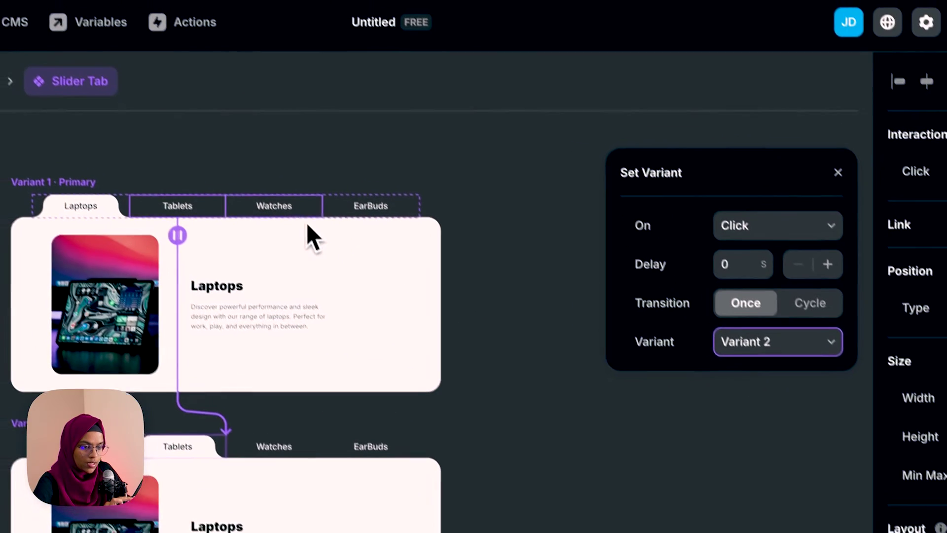
Add a click transition to Variant 3 on the Watches Tab Title in the primary variant
left_click(247, 150)
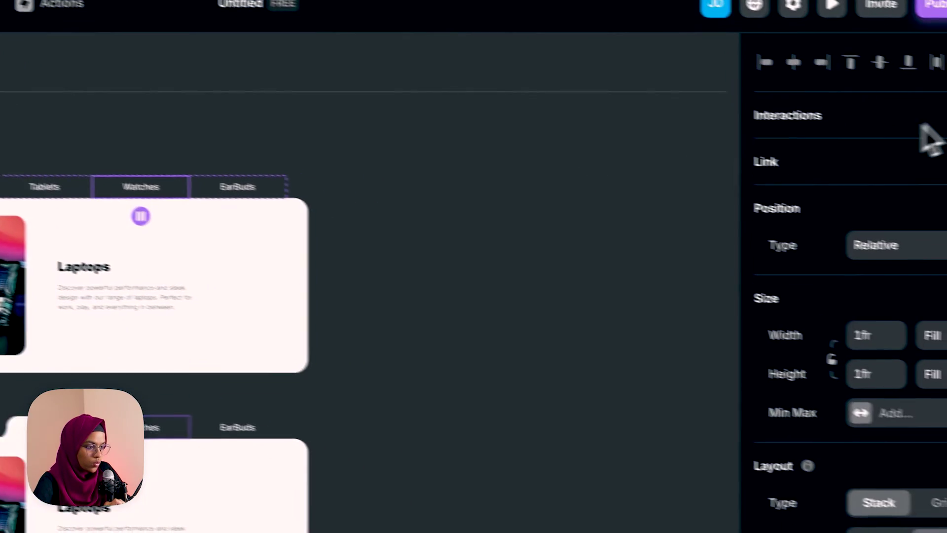
left_click(916, 105)
left_click(841, 130)
left_click(565, 308)
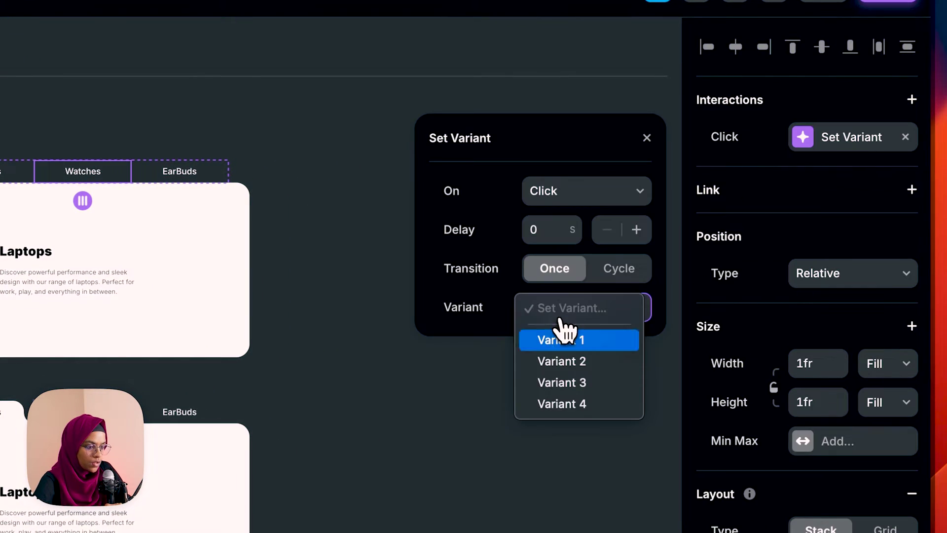
left_click(590, 385)
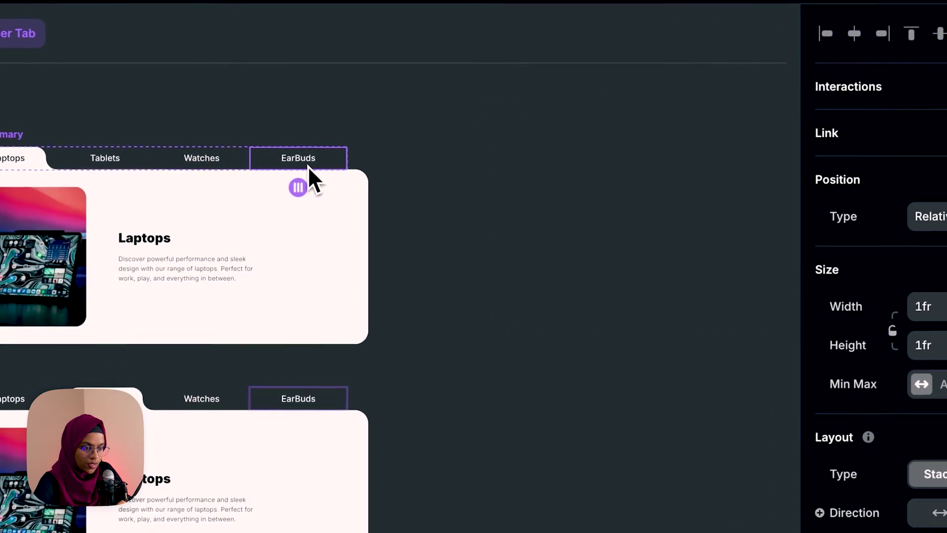
Add a click transition to Variant 4 on the EarBuds Tab Title in the primary variant
left_click(916, 97)
left_click(838, 126)
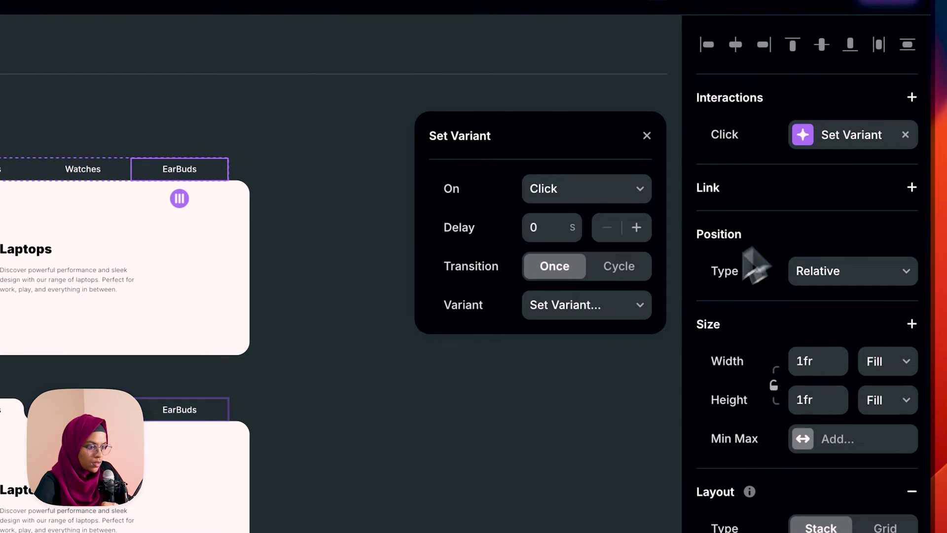
left_click(596, 315)
left_click(583, 401)
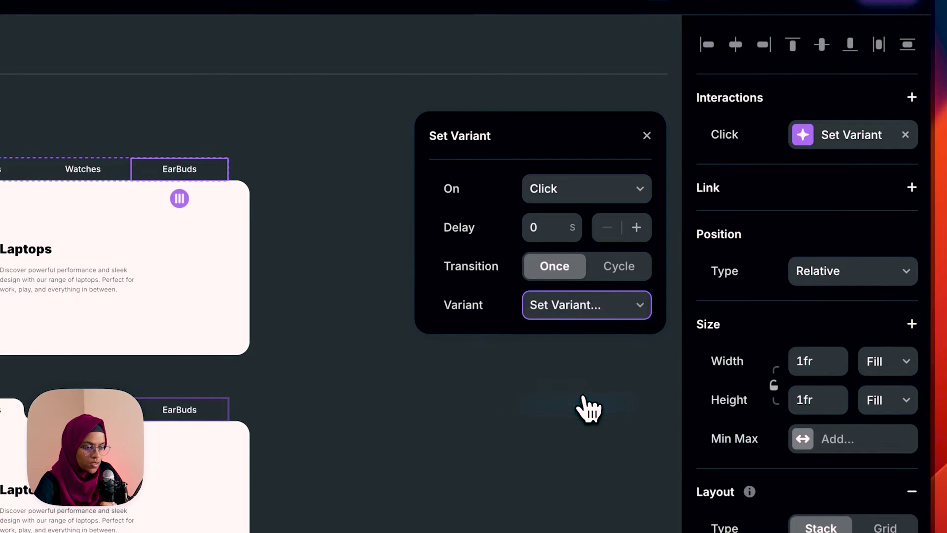
left_click(513, 429)
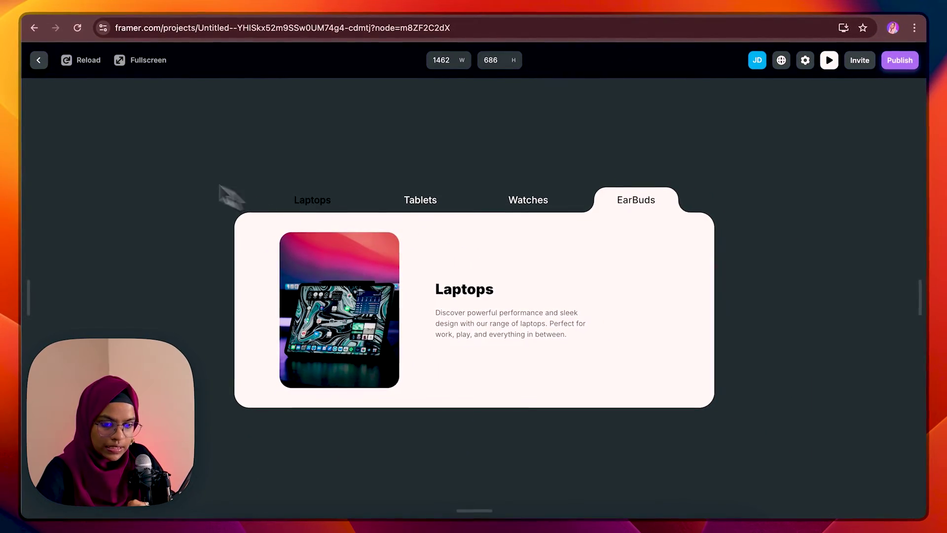
Set the text color of the Laptops title in Variant 4 to white and preview the tab switching
left_click(38, 62)
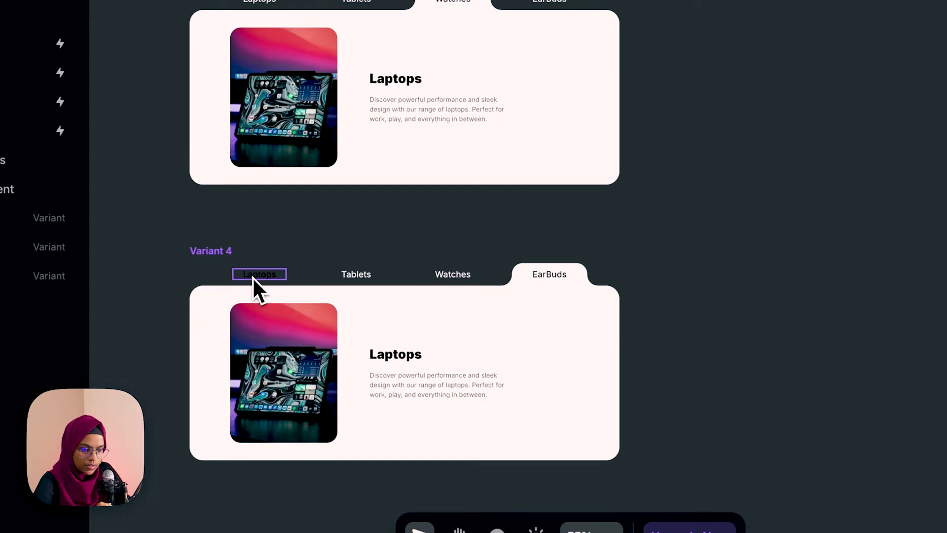
left_click(253, 277)
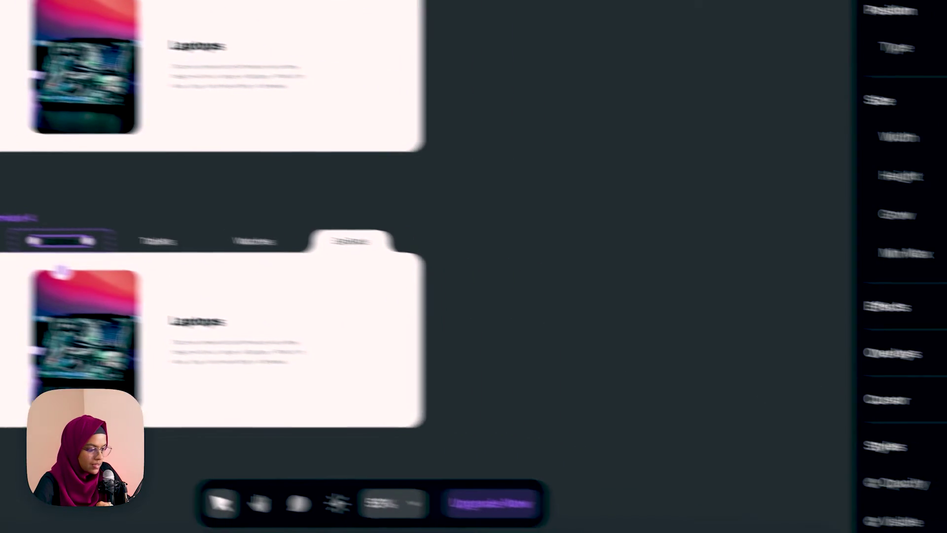
scroll(863, 296, "down", 5)
left_click(810, 488)
left_click_drag(623, 296, 380, 165)
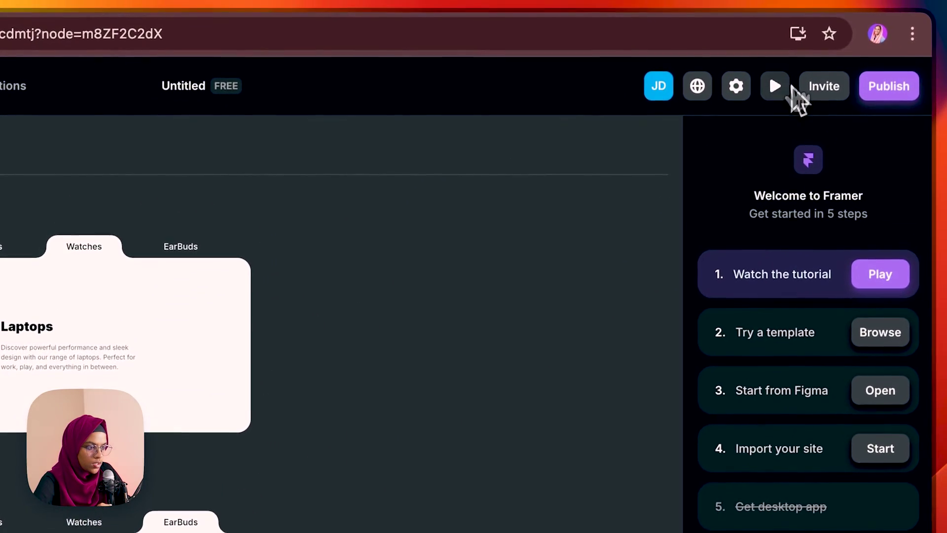
left_click(786, 49)
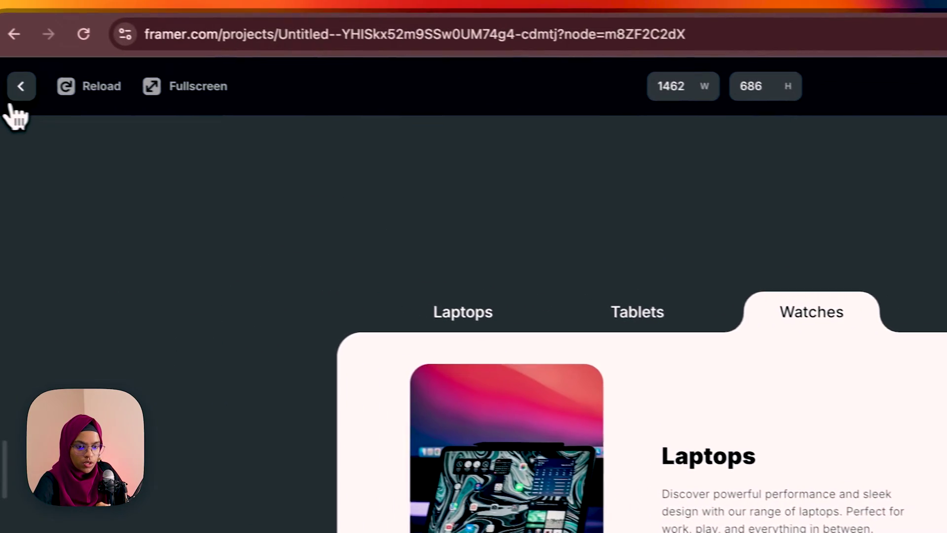
left_click(21, 88)
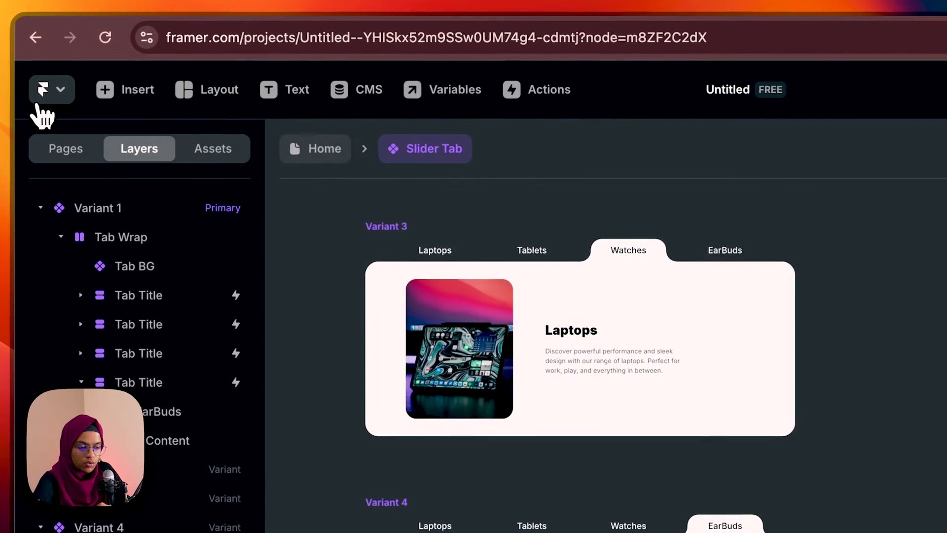
Open the Tab BG component for editing and set the position type of its middle rectangle to Absolute
left_click(175, 269)
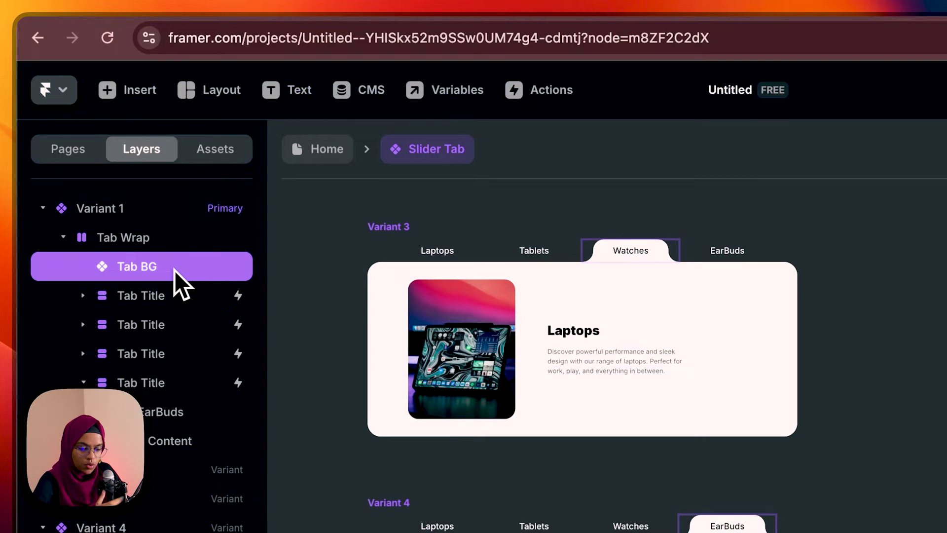
right_click(174, 268)
left_click(202, 285)
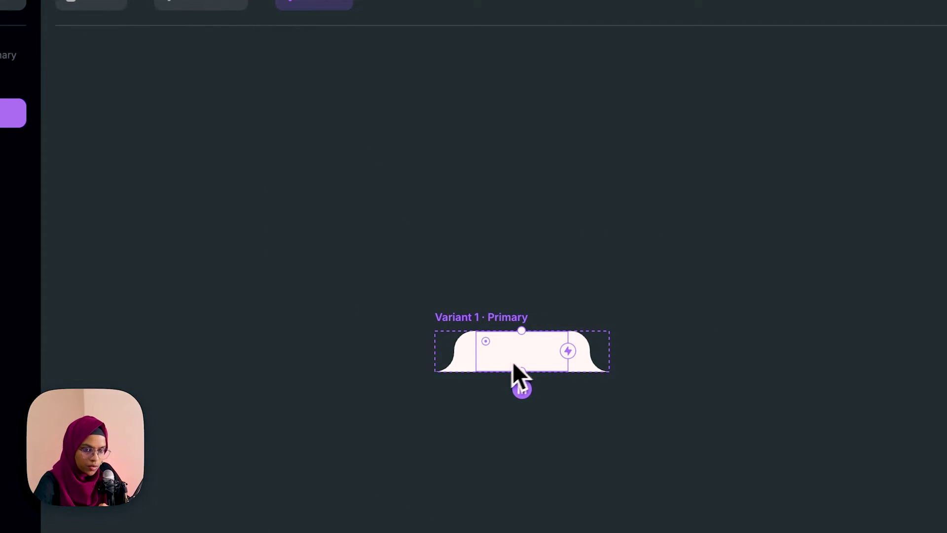
left_click(865, 196)
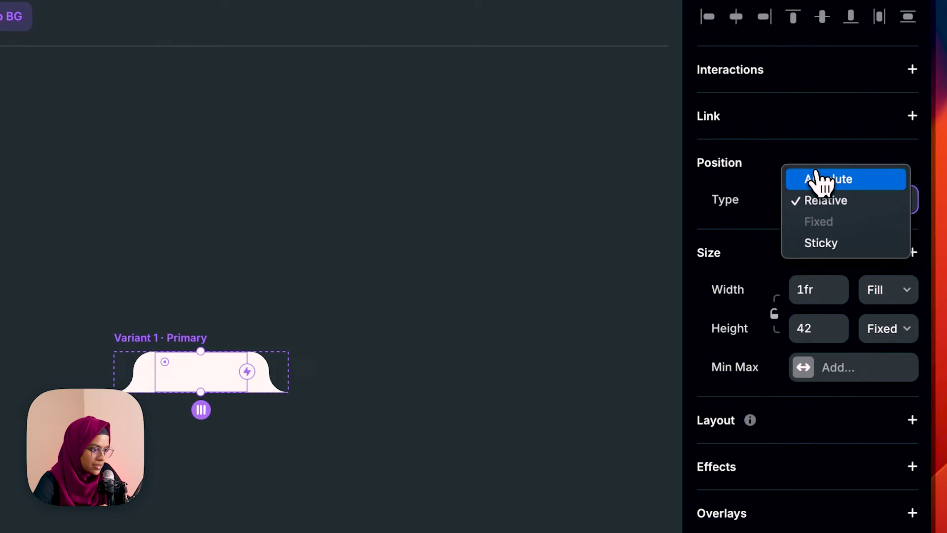
left_click(819, 179)
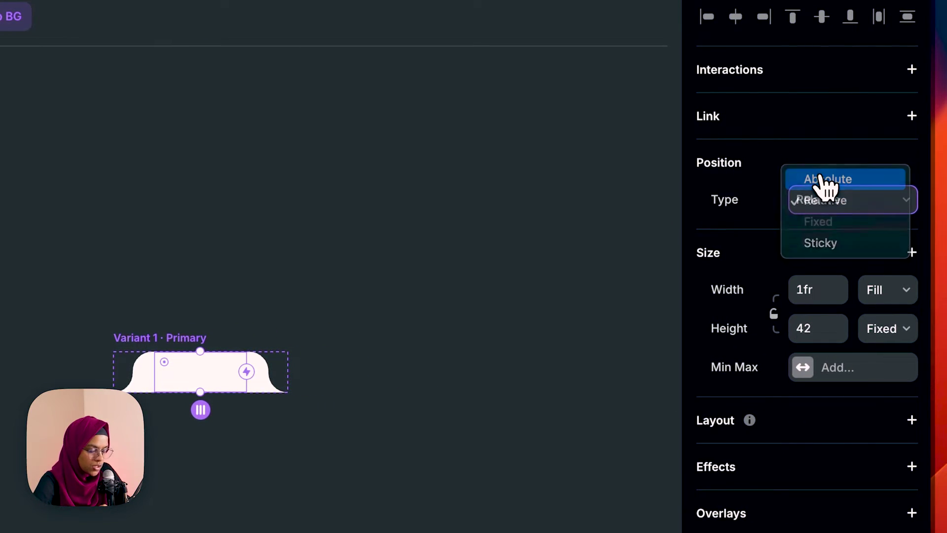
Change how Tab BG's primary variant distributes its contents so the two curves sit at its outer edges
left_click(69, 123)
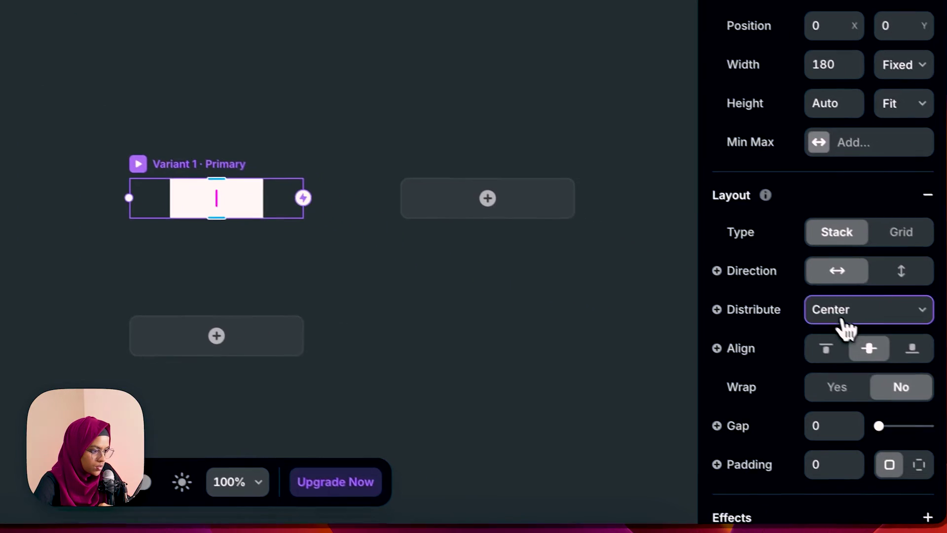
left_click(841, 316)
left_click(844, 347)
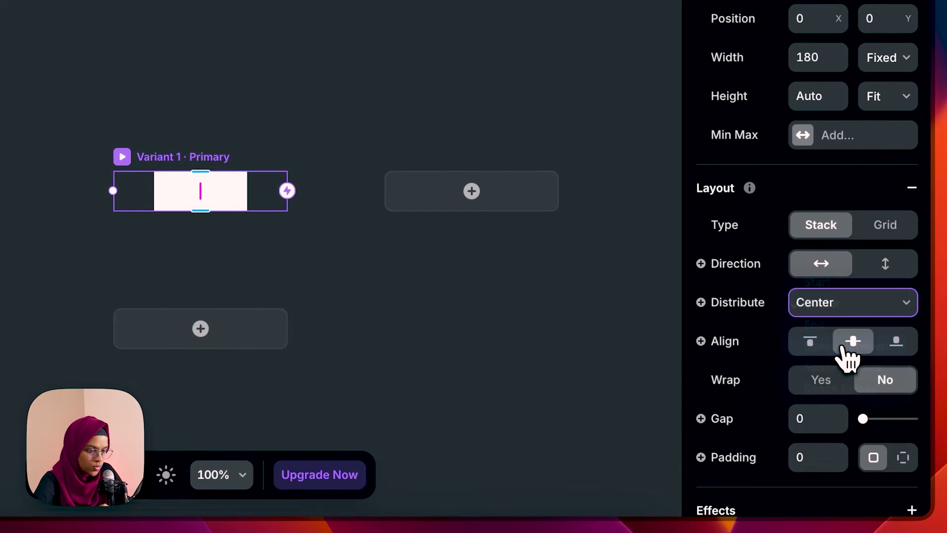
Widen the middle rectangle of Tab BG slightly on both sides so it closes the gaps to the side curves
left_click(117, 158)
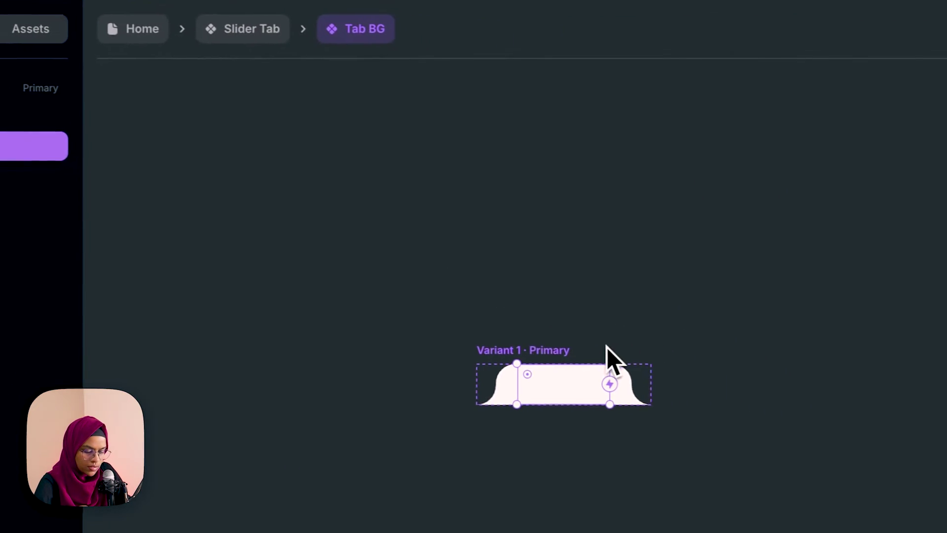
left_click_drag(602, 418, 608, 419)
left_click_drag(439, 406, 434, 406)
left_click(505, 318)
scroll(512, 400, "up", 5)
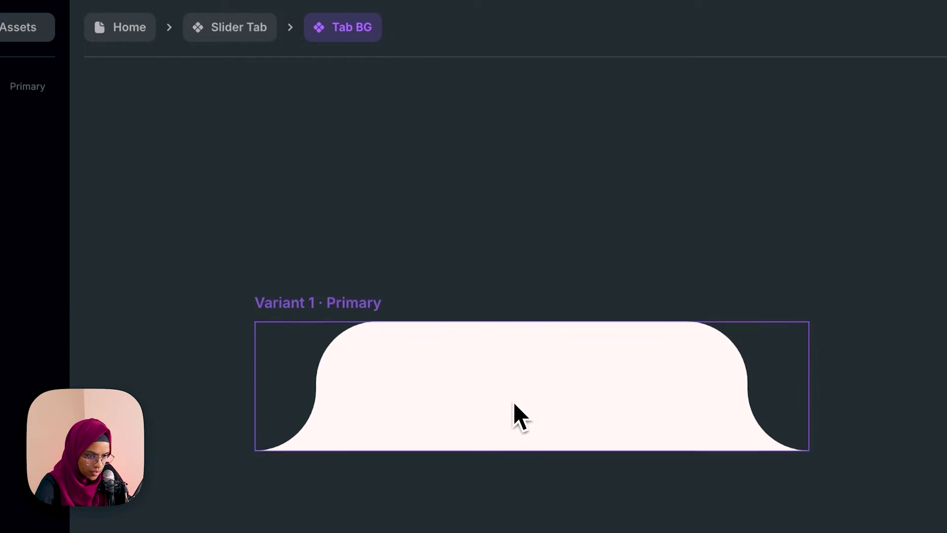
left_click(348, 319)
left_click_drag(301, 380, 306, 368)
left_click(344, 244)
left_click(302, 368)
key("Escape")
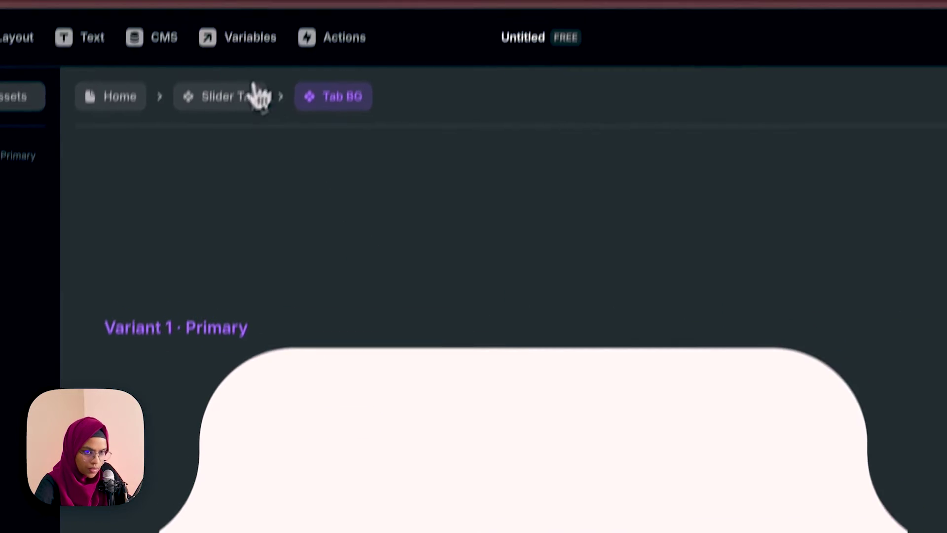
Return to the Slider Tab component and preview switching between the EarBuds, Watches, Tablets and Laptops titles
left_click(246, 27)
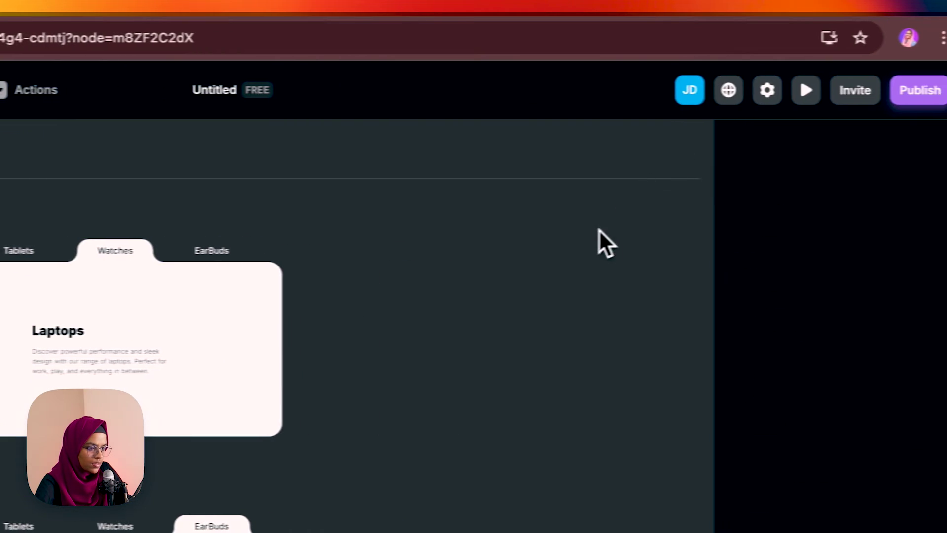
left_click(777, 93)
left_click(704, 237)
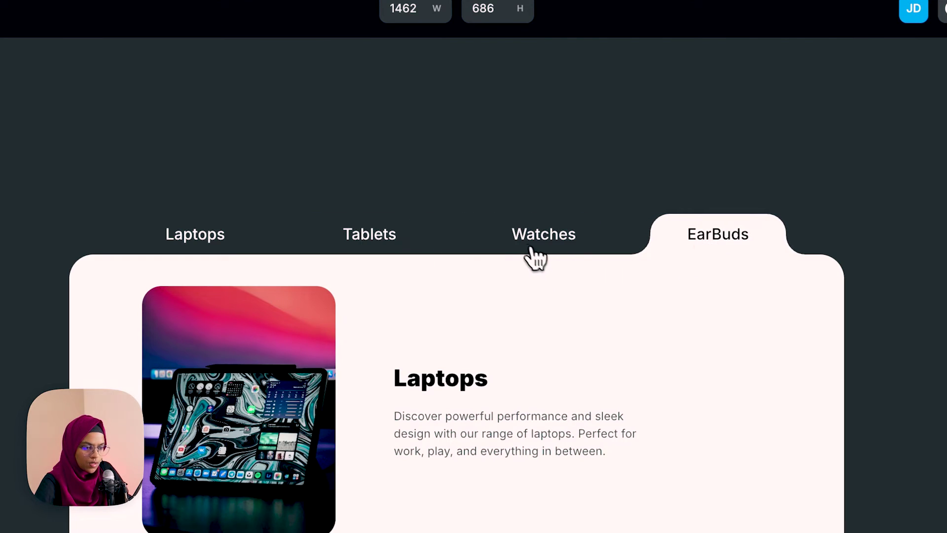
left_click(530, 248)
left_click(371, 243)
left_click(205, 236)
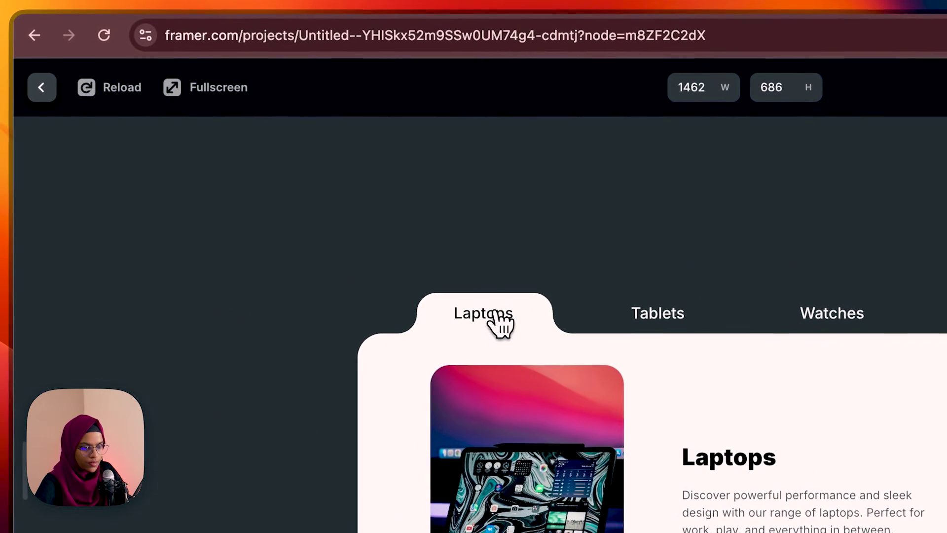
left_click(41, 87)
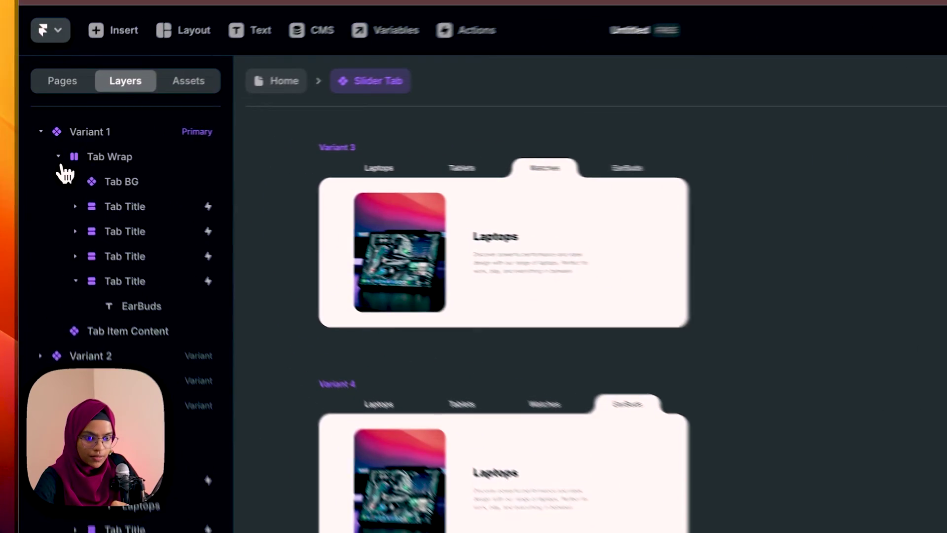
Wrap Tab Item Content in the primary variant in a stack named Content
left_click(50, 152)
left_click(87, 171)
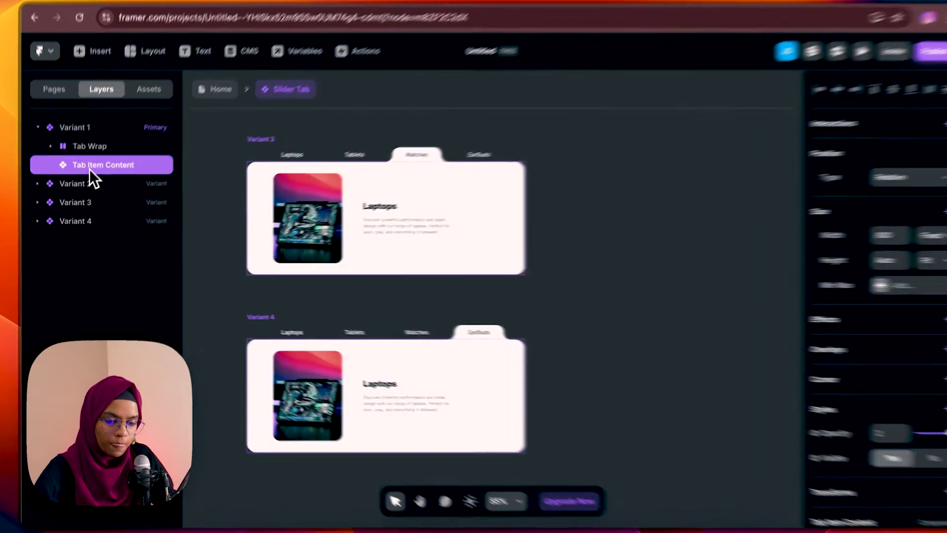
right_click(88, 171)
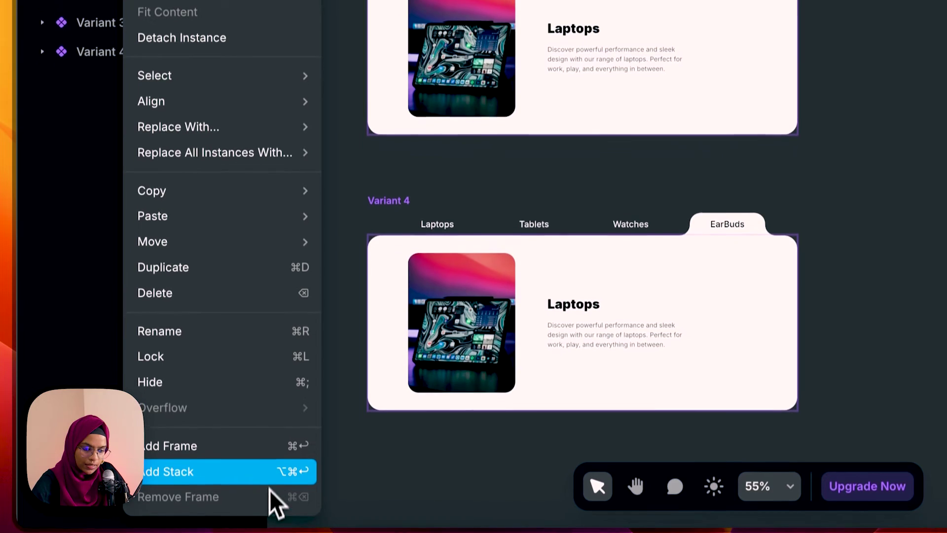
left_click(272, 468)
double_click(161, 212)
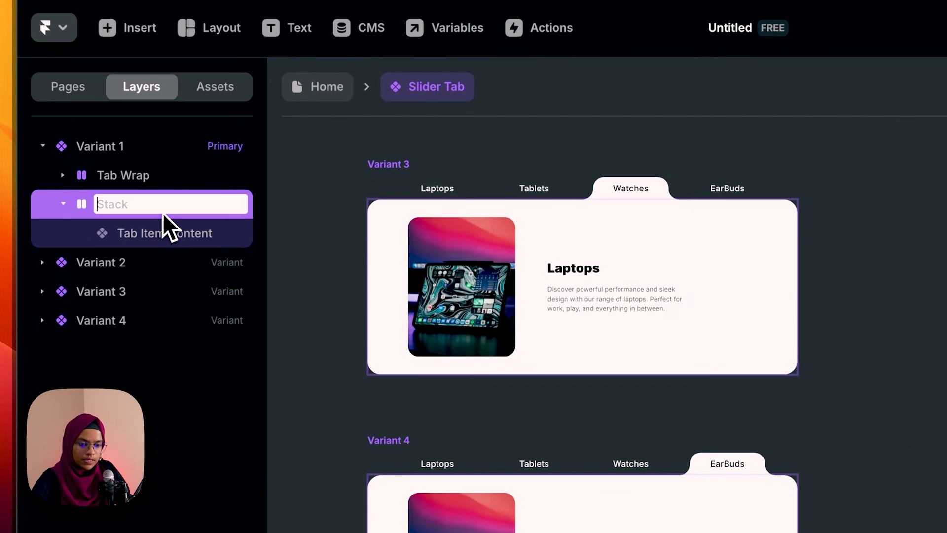
type("Content")
key("Return")
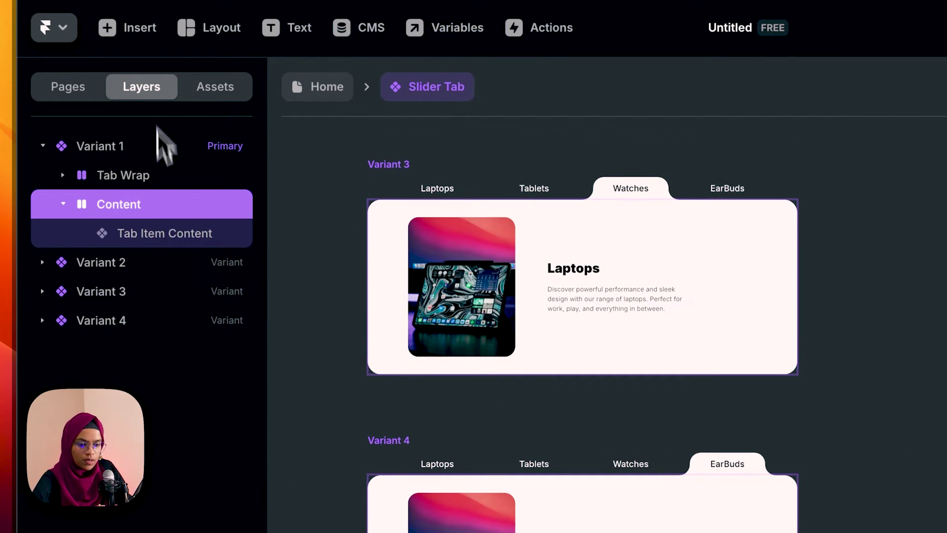
Create a component named Content from the Content stack and set its primary variant's width to Fit Content
right_click(159, 212)
left_click(198, 229)
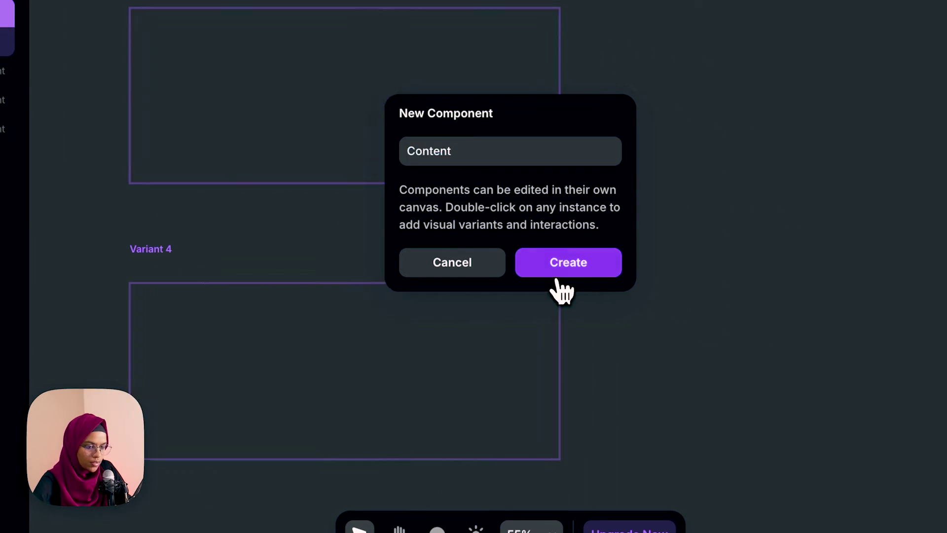
left_click(562, 288)
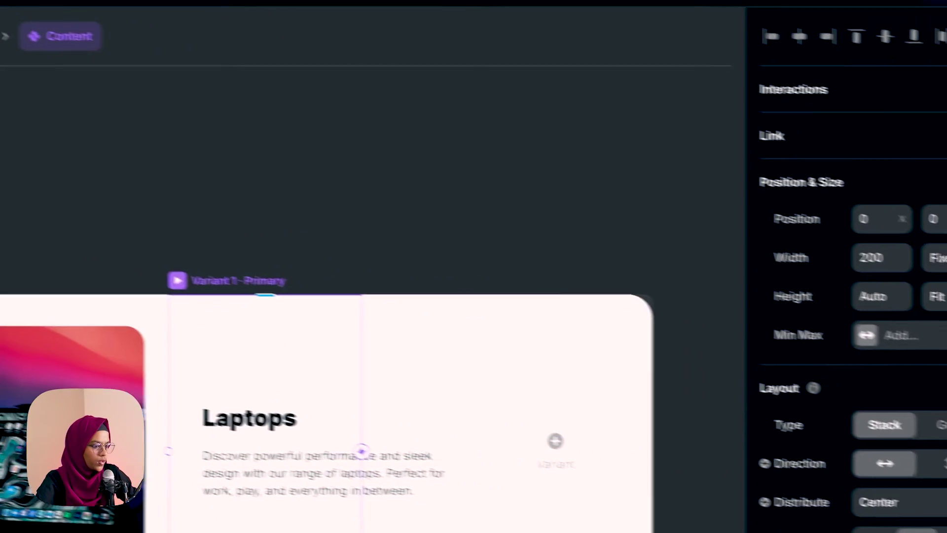
left_click(938, 257)
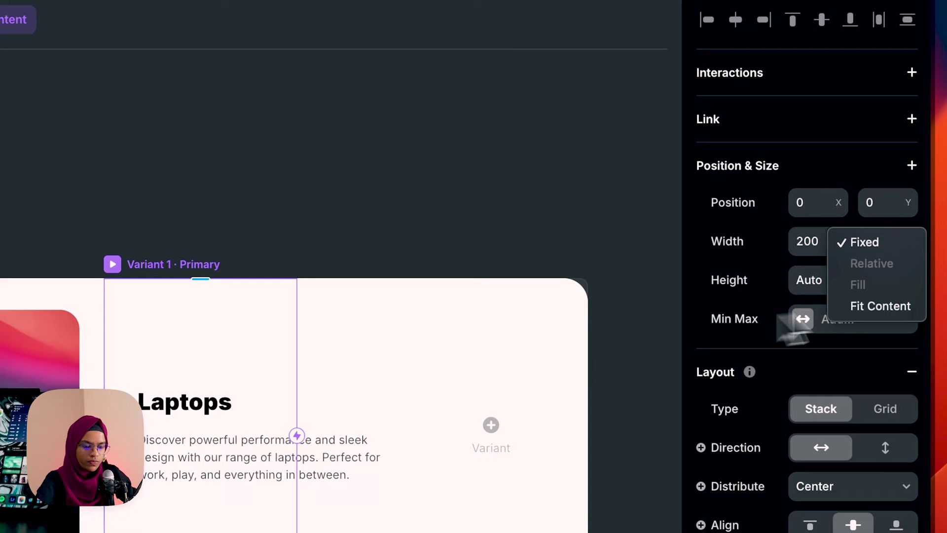
left_click(892, 308)
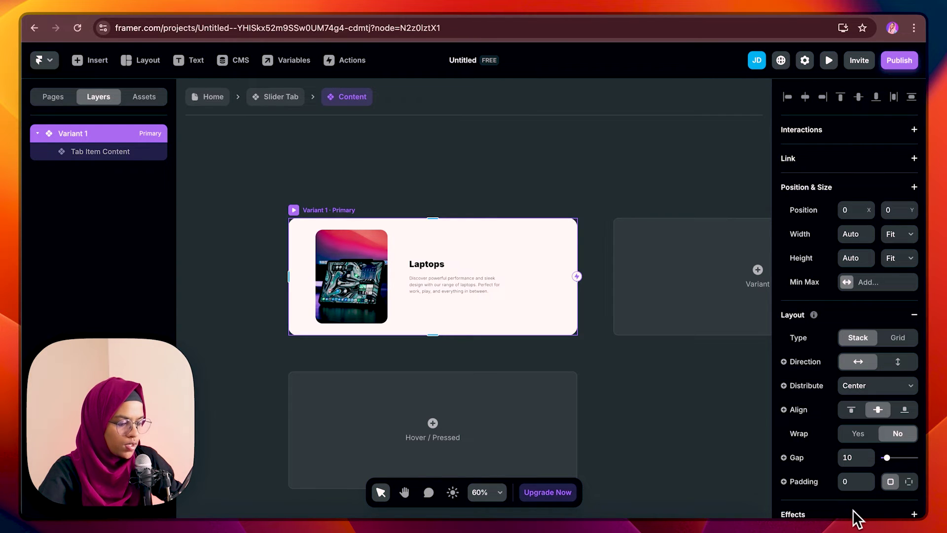
Give the Content component's primary variant a #FFFFFF fill and a corner radius of 25
scroll(857, 510, "down", 5)
scroll(857, 511, "down", 5)
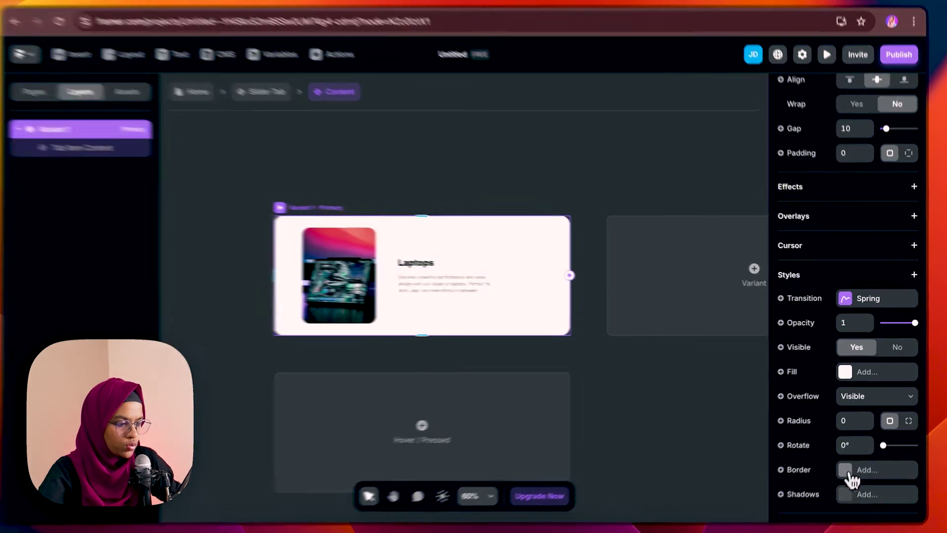
left_click(850, 370)
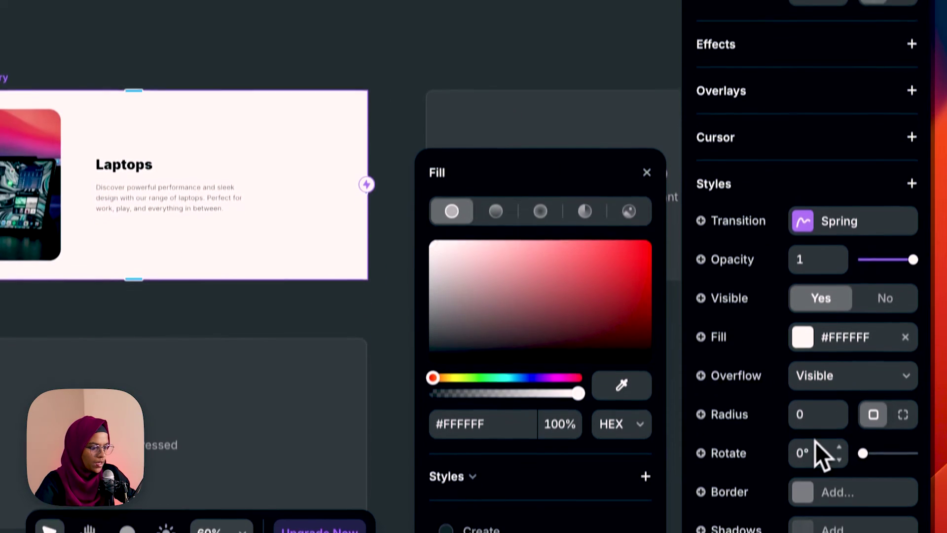
left_click(815, 477)
type("25")
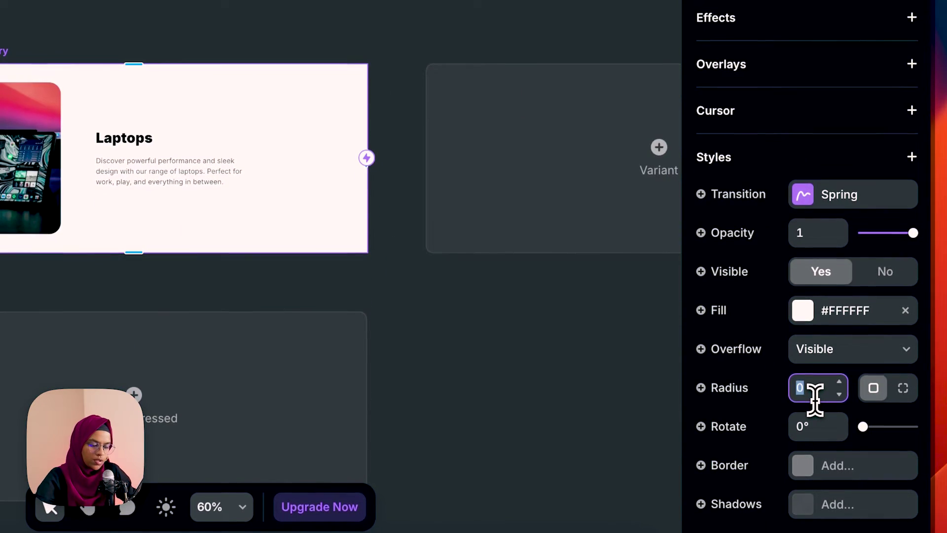
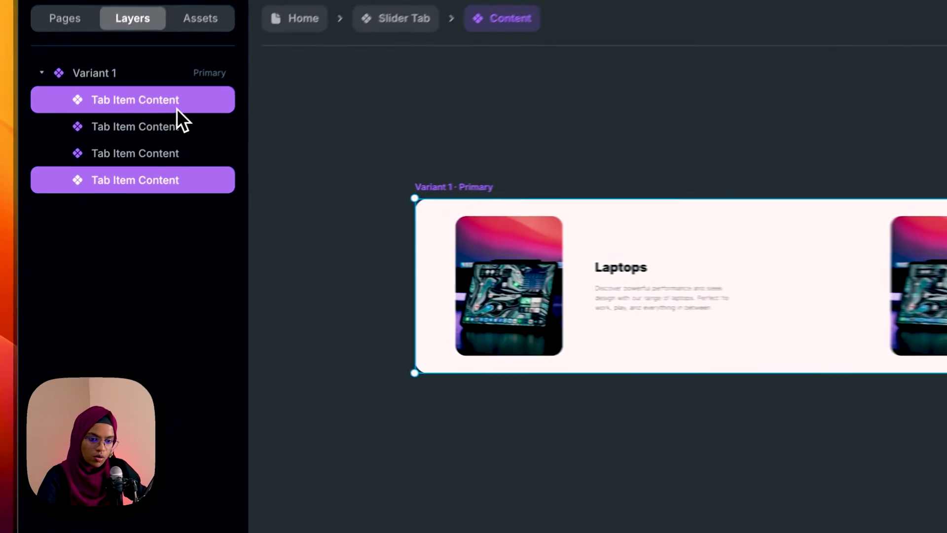
Wrap all four Tab Item Content layers in the primary variant in a single stack
left_click(136, 186, "shift")
right_click(144, 192)
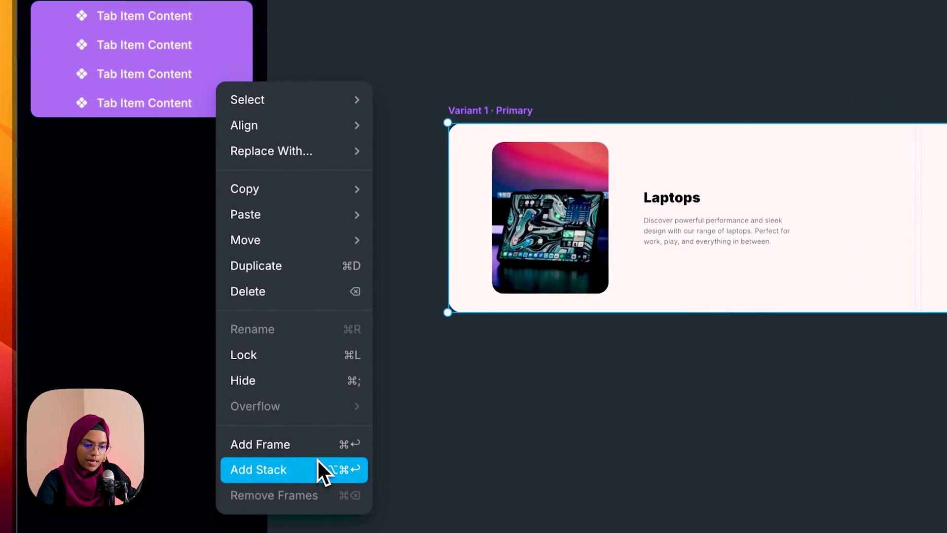
left_click(323, 510)
left_click(64, 143)
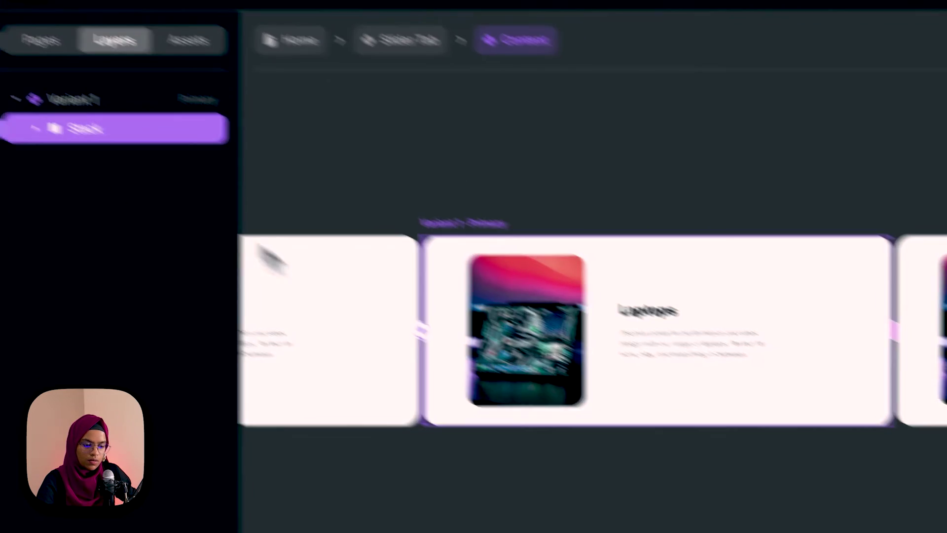
scroll(553, 465, "down", 4)
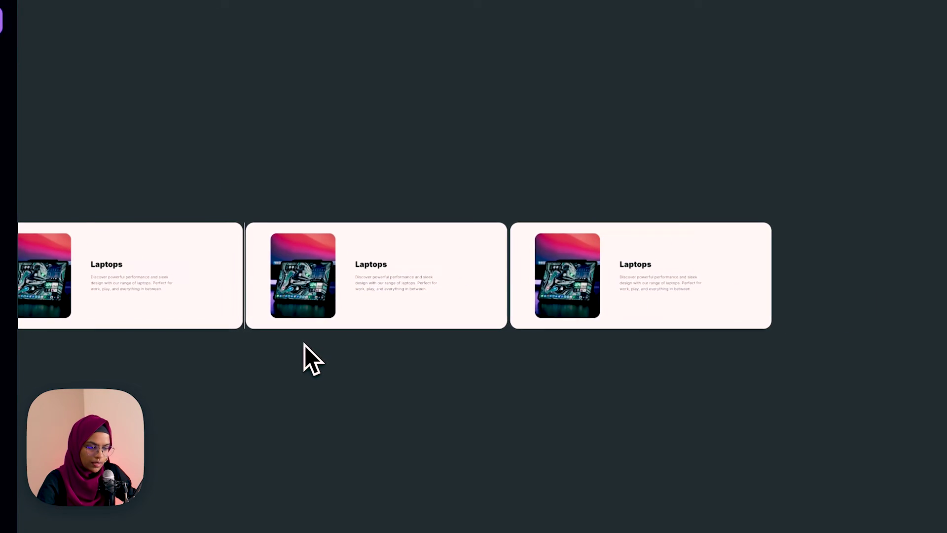
scroll(305, 345, "down", 2)
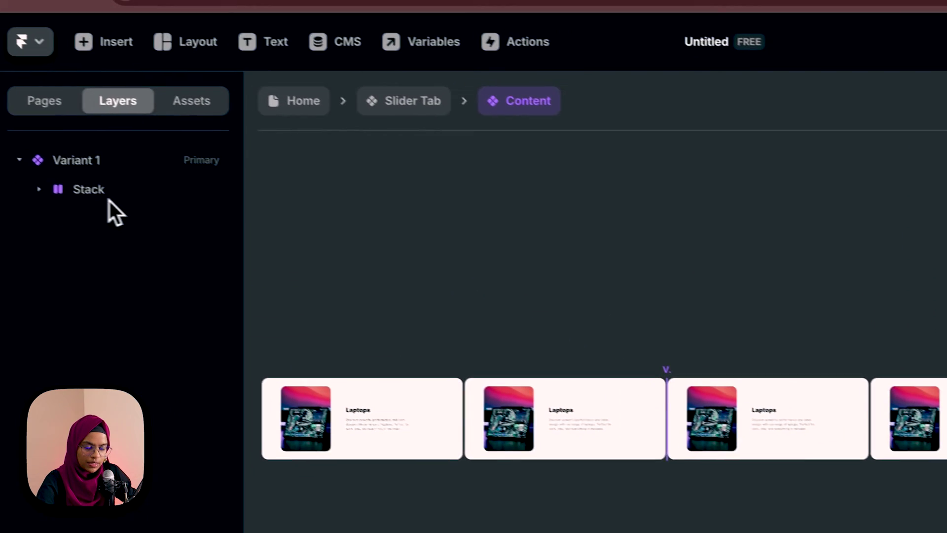
Set the new stack's distribution to Start
left_click(110, 197)
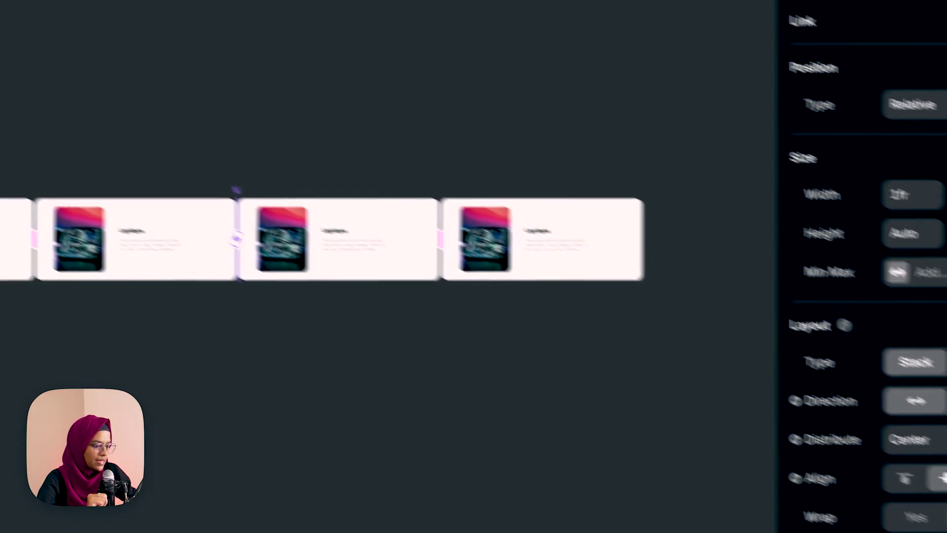
left_click(841, 401)
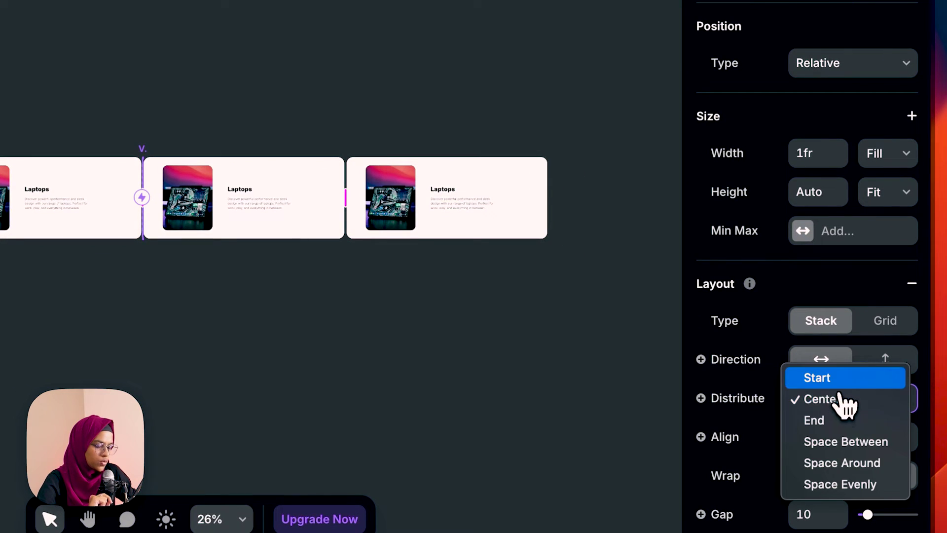
left_click(844, 390)
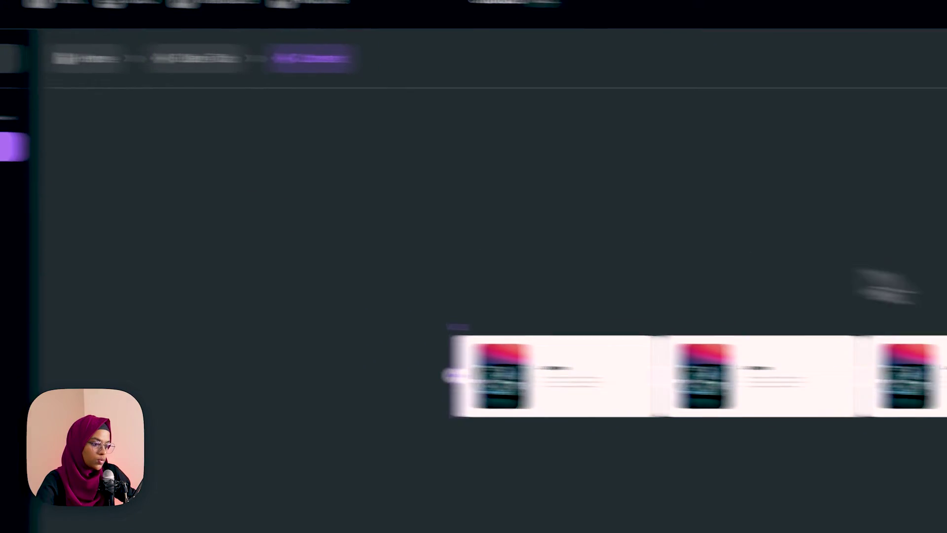
Set the stack's position type to Absolute and its width to Fit Content
left_click(902, 232)
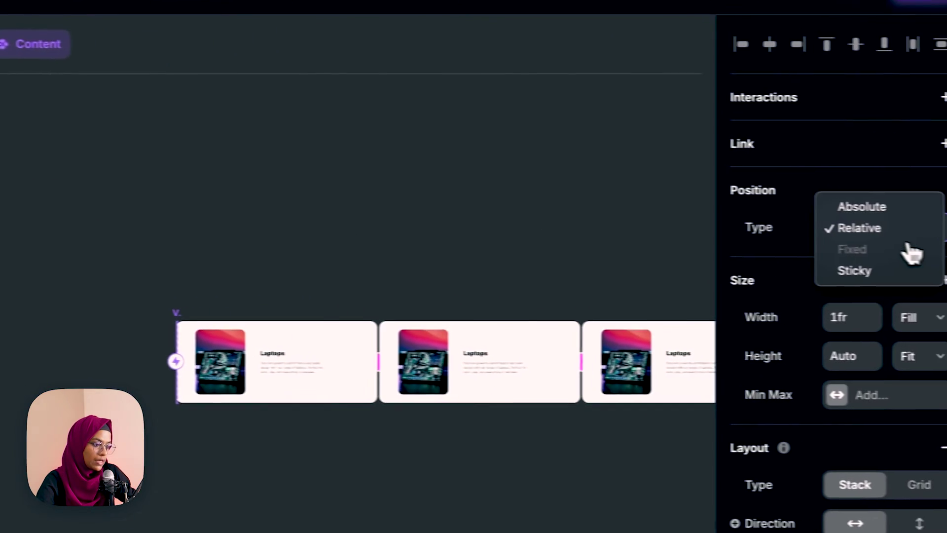
left_click(846, 209)
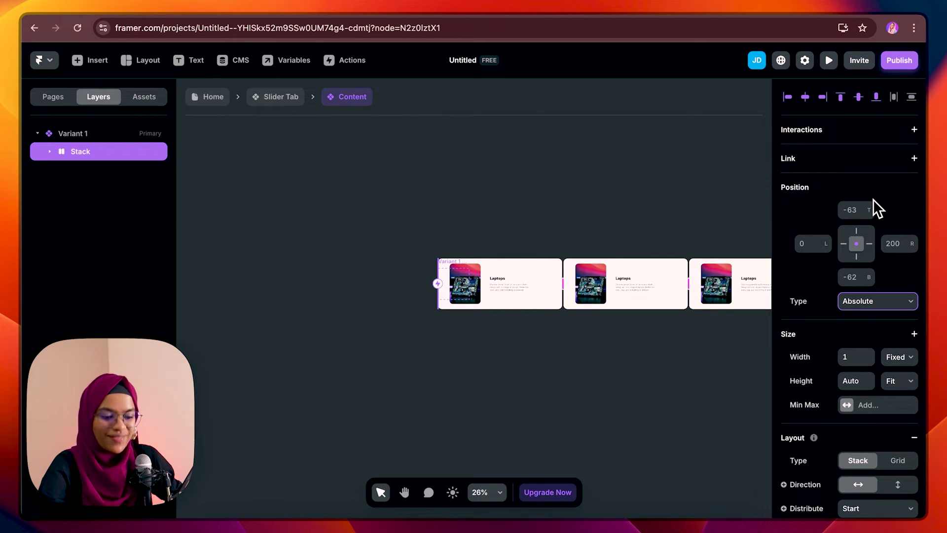
left_click(897, 365)
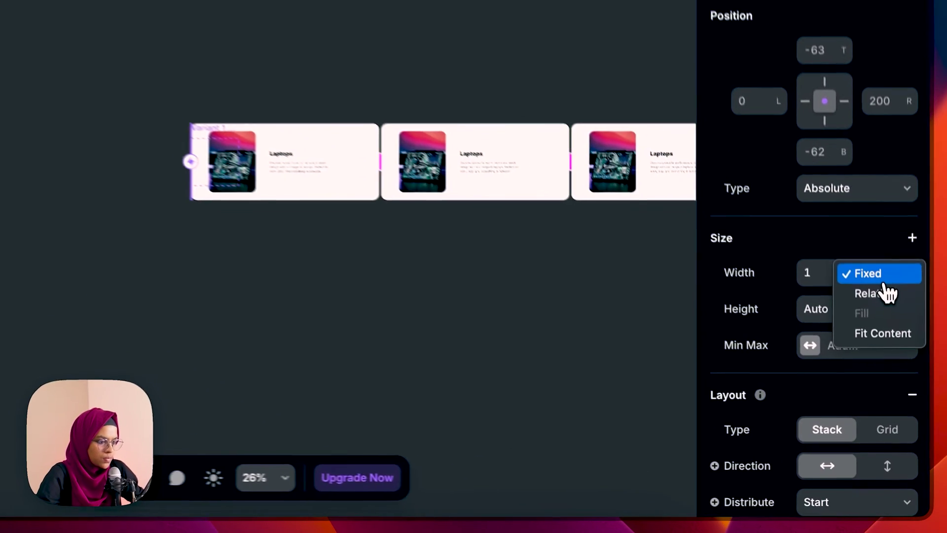
left_click(899, 396)
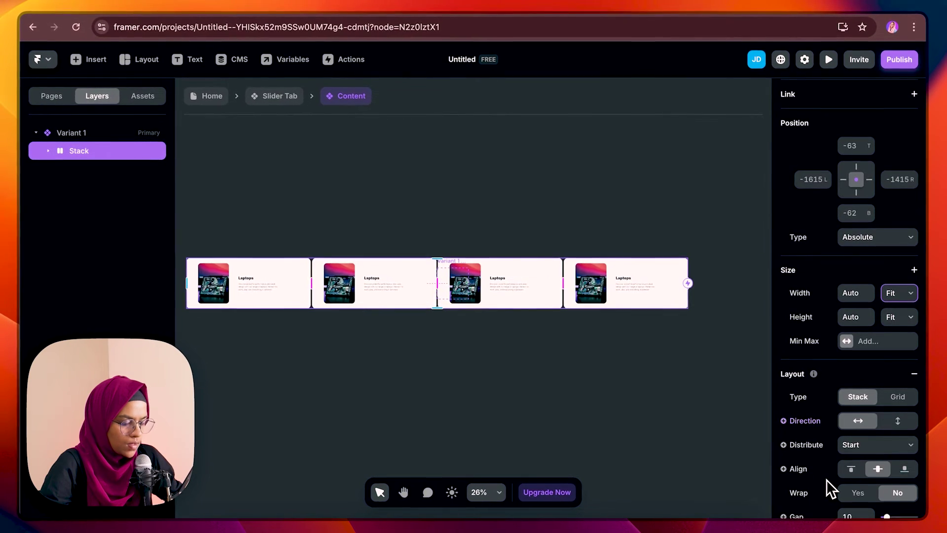
Set the gap between the stack's items to 100
scroll(827, 479, "down", 1)
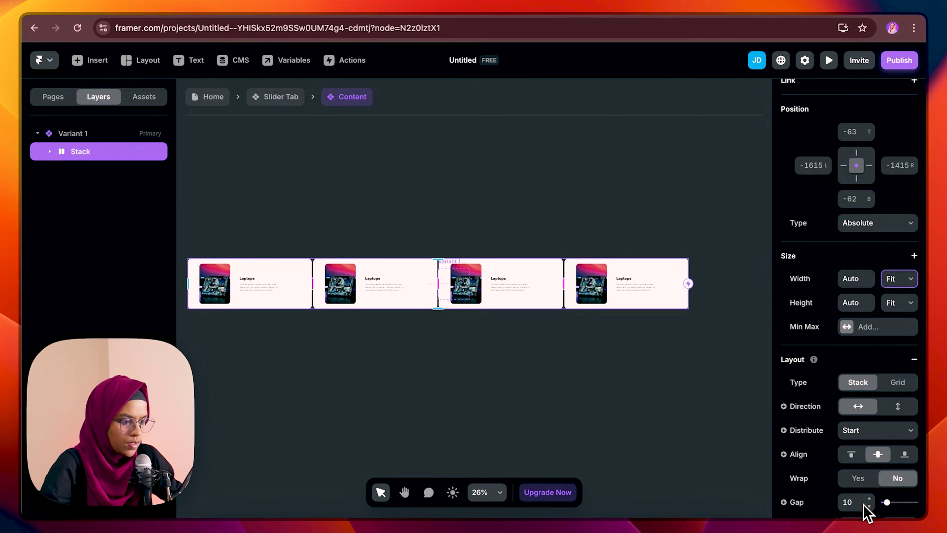
scroll(863, 504, "down", 2)
left_click(859, 440)
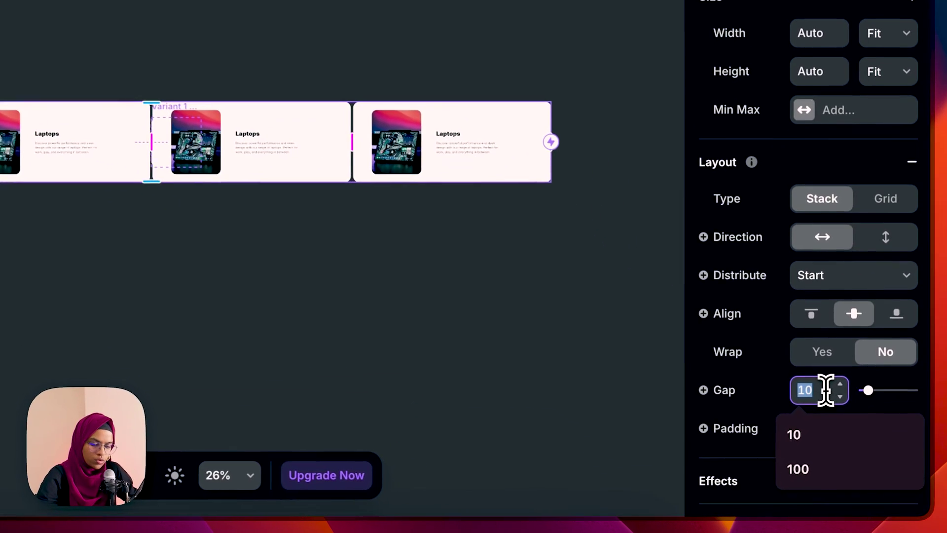
type("100")
key("Return")
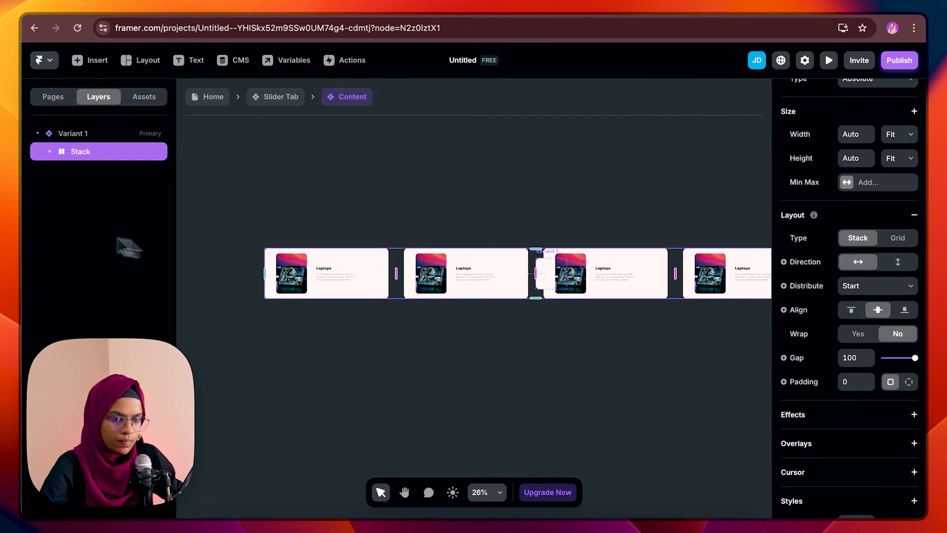
Change the primary variant's overflow so that content outside its frame is hidden
left_click(79, 134)
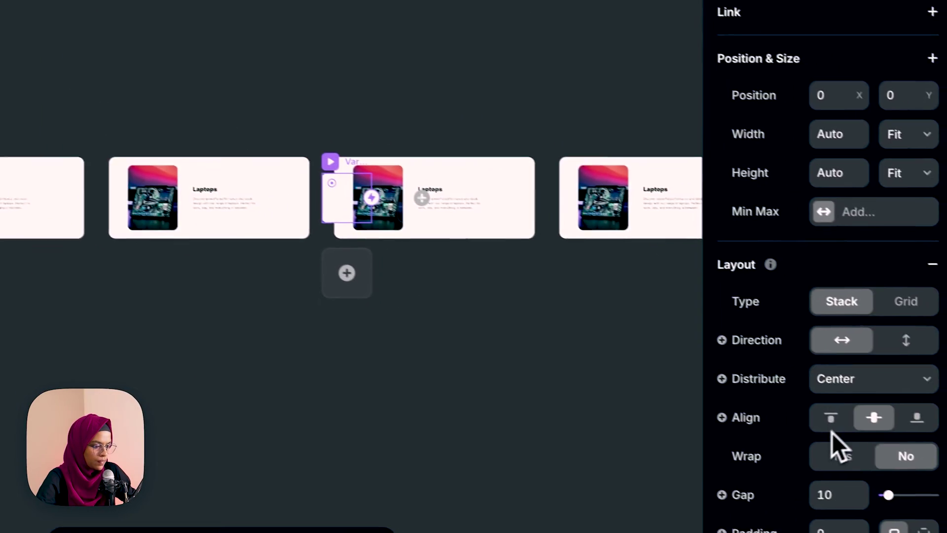
scroll(853, 429, "down", 8)
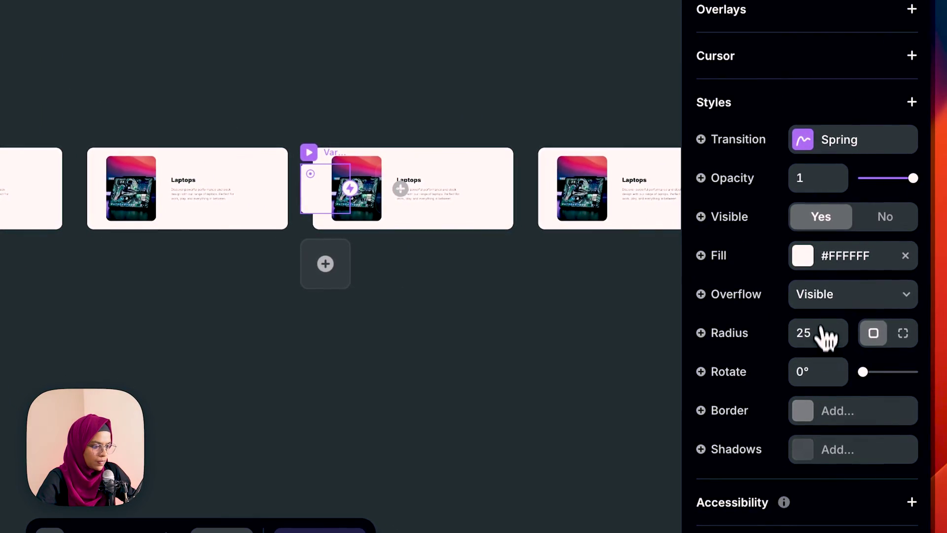
left_click(817, 280)
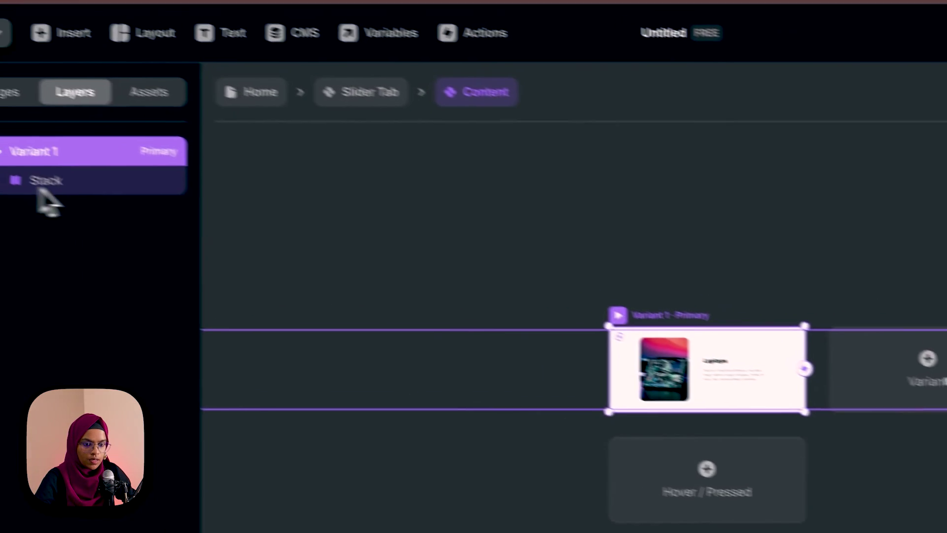
Set the stack's left position to 0 within the primary variant
left_click(39, 181)
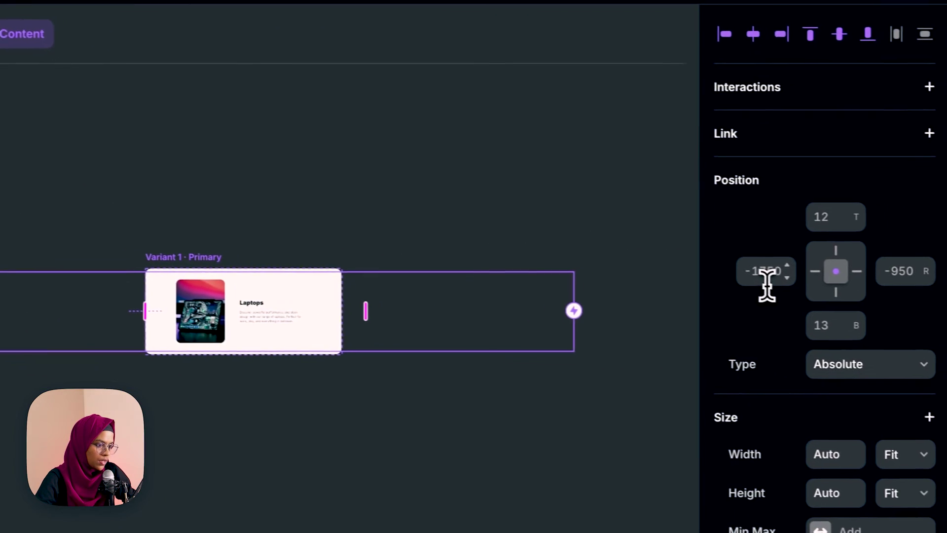
left_click(762, 276)
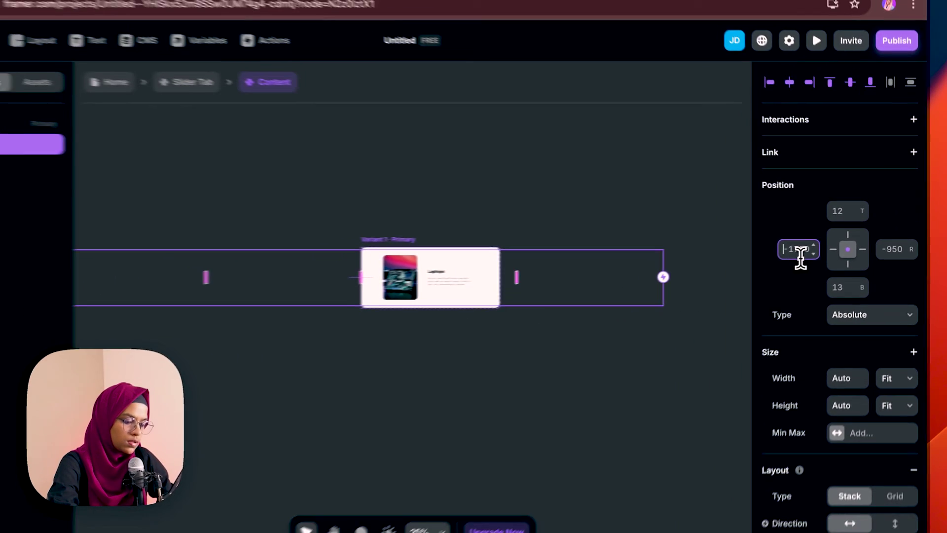
type("0")
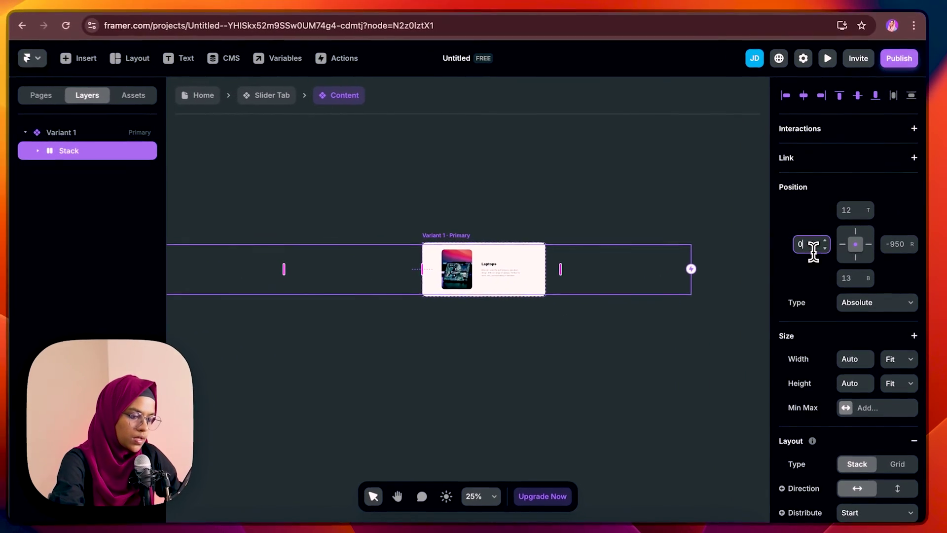
key("Return")
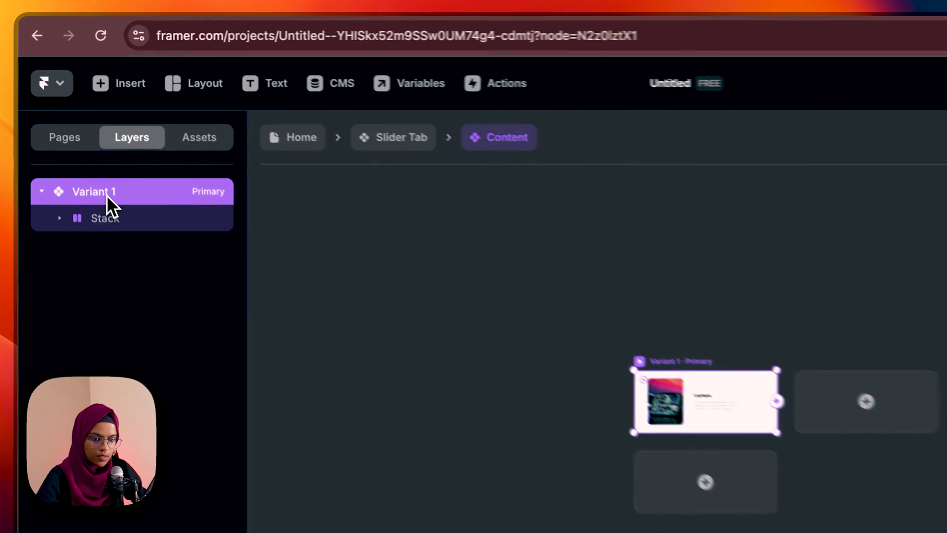
Rename the primary variant Laptop and set the second Tab Item Content's title to Tablets
double_click(79, 134)
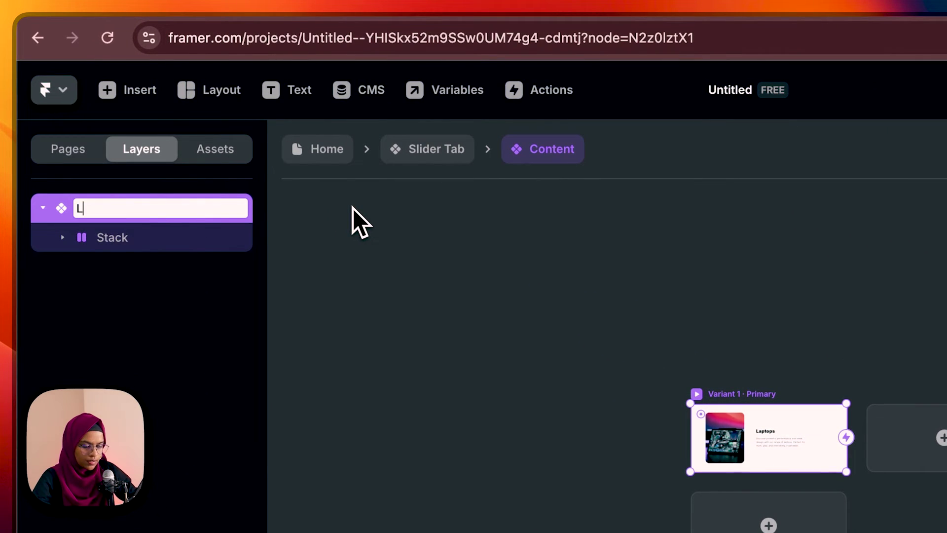
left_click(165, 294)
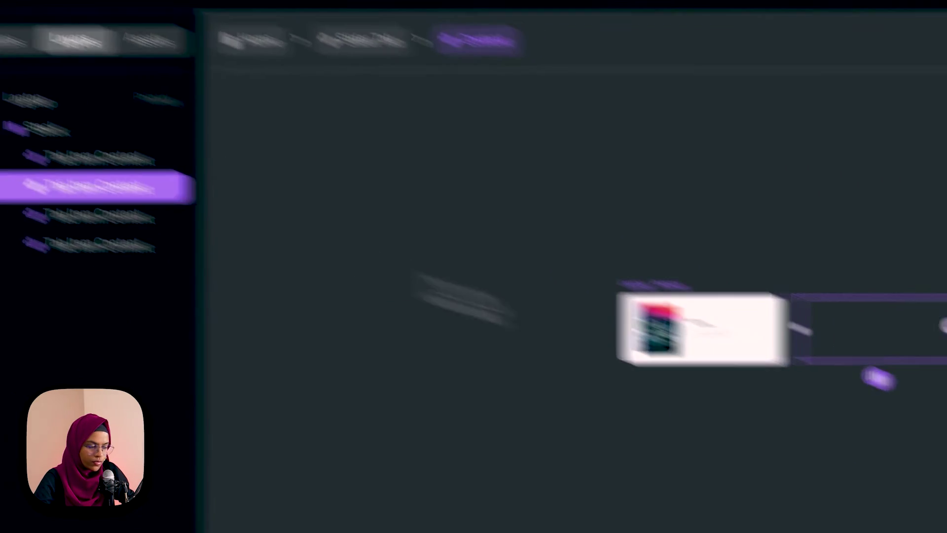
scroll(777, 484, "down", 3)
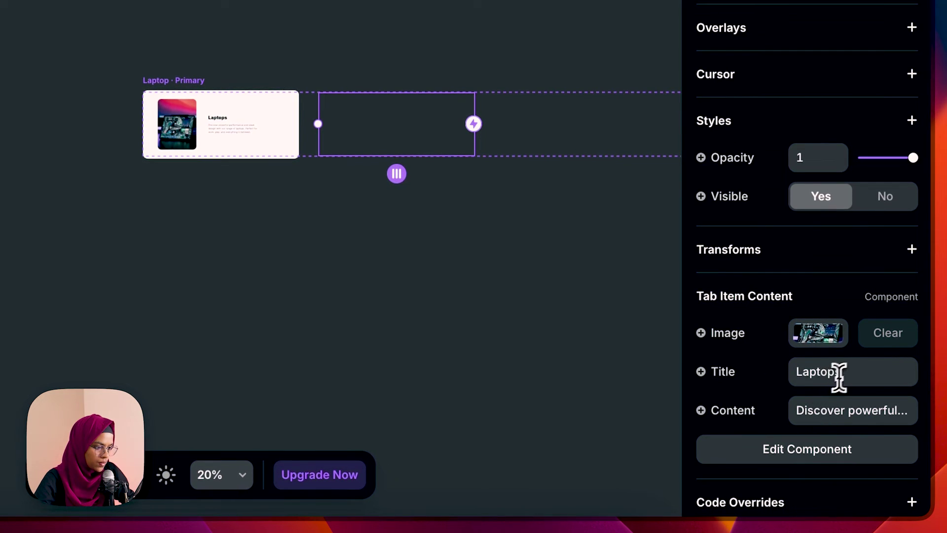
left_click(856, 376)
type("Tablets")
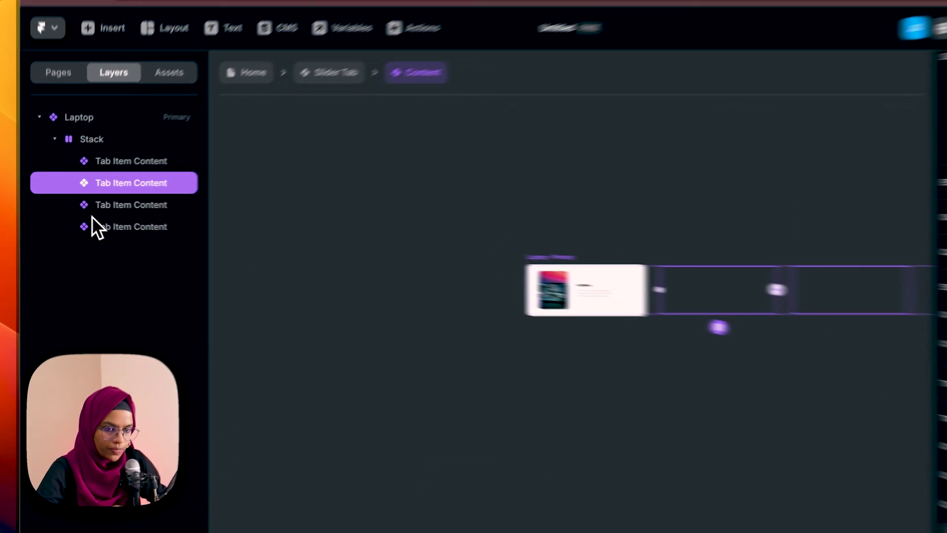
Change the title of the third Tab Item Content and set the fourth one's title to EarBuds
left_click(86, 212)
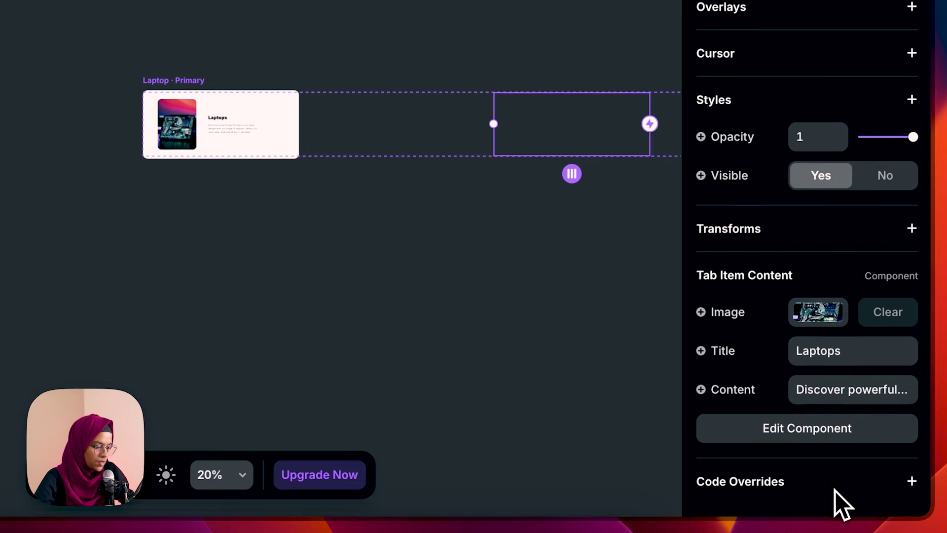
left_click(853, 351)
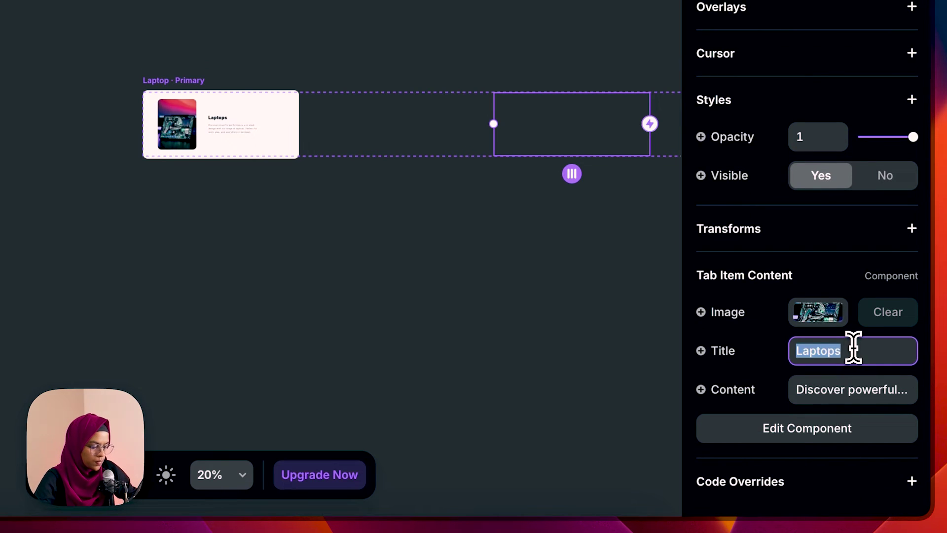
left_click(167, 193)
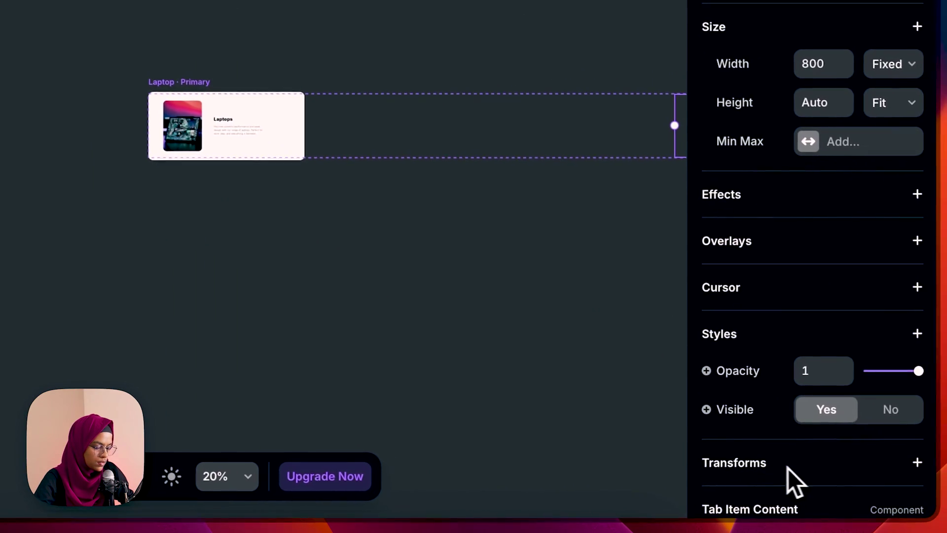
scroll(788, 469, "down", 5)
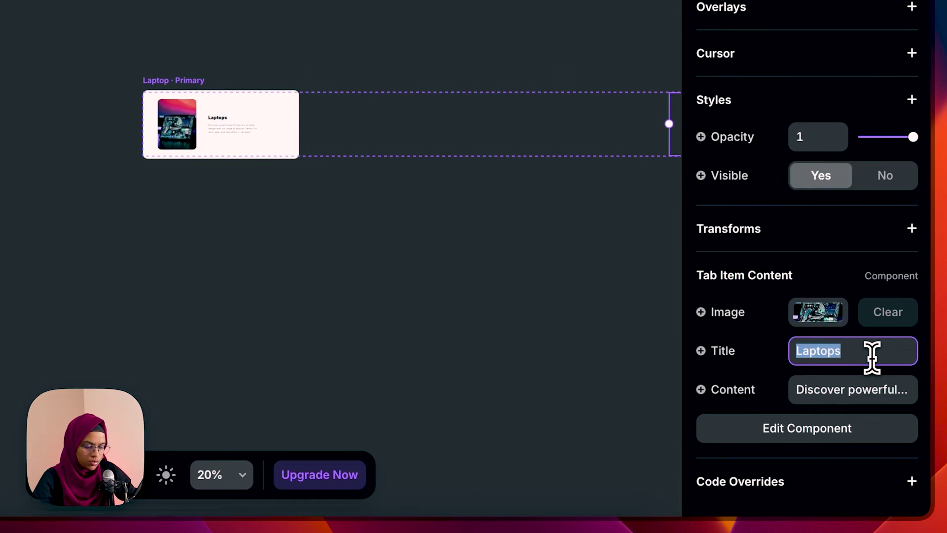
type("EarBuds")
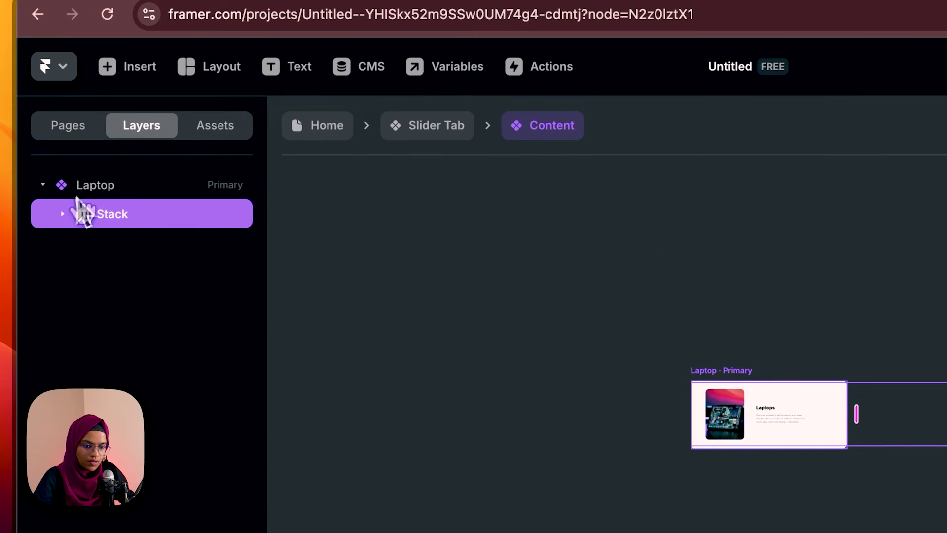
Add three more variants from the Laptop variant and arrange all four in a single vertical column
left_click(81, 193)
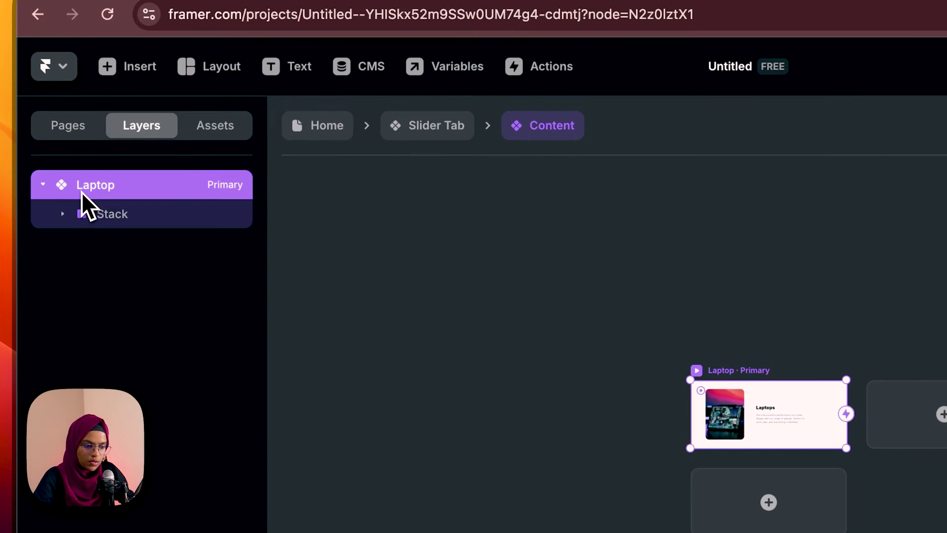
left_click(941, 414)
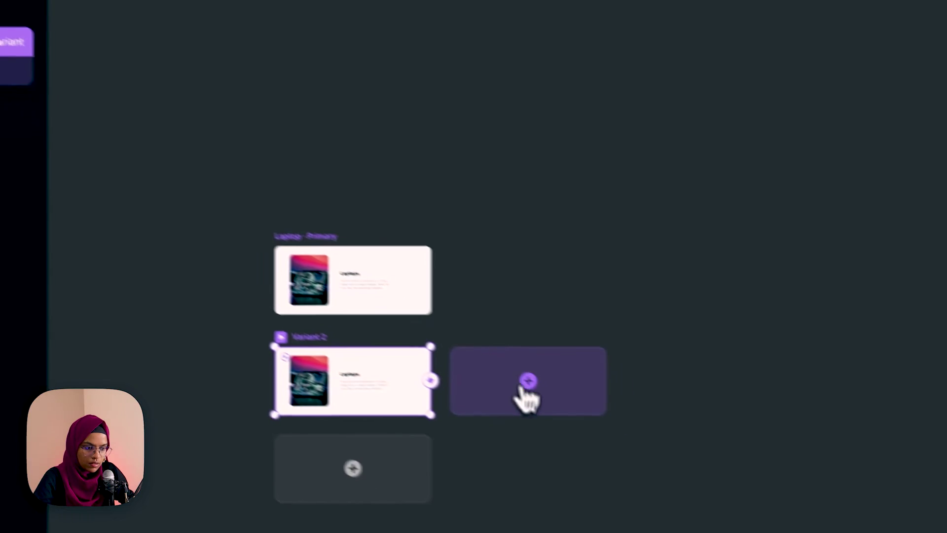
left_click(520, 387)
left_click_drag(494, 348, 418, 435)
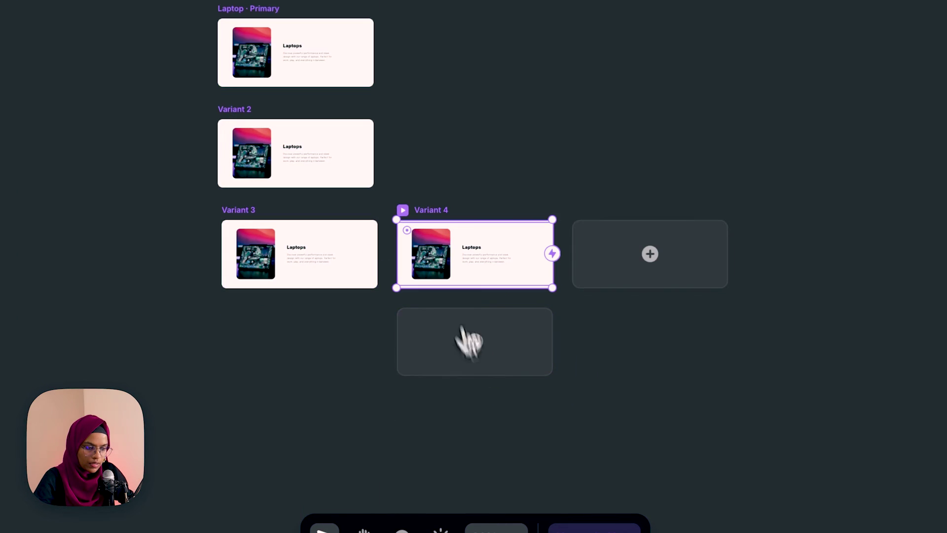
left_click_drag(435, 206, 261, 327)
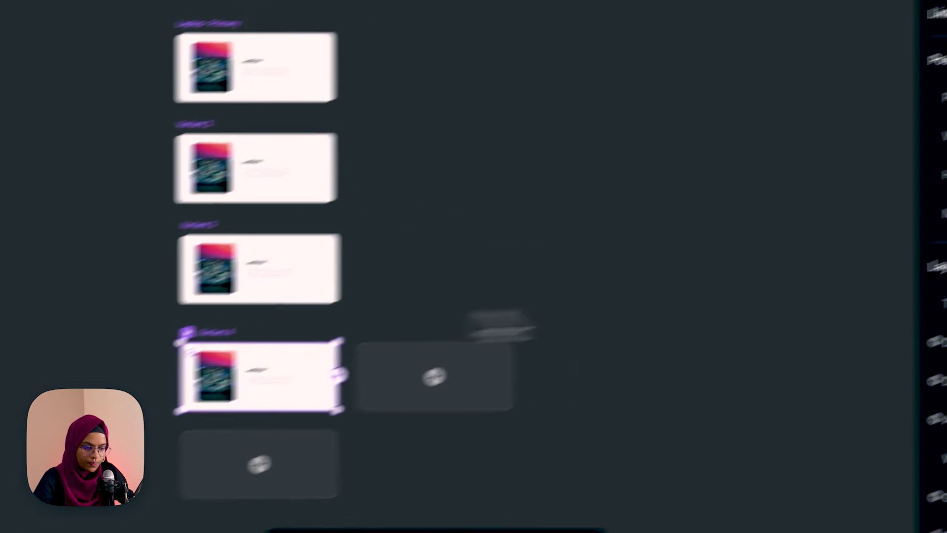
Rename the three new variants Tablet, Watches and EarBuds, in order down the column
left_click(10, 168)
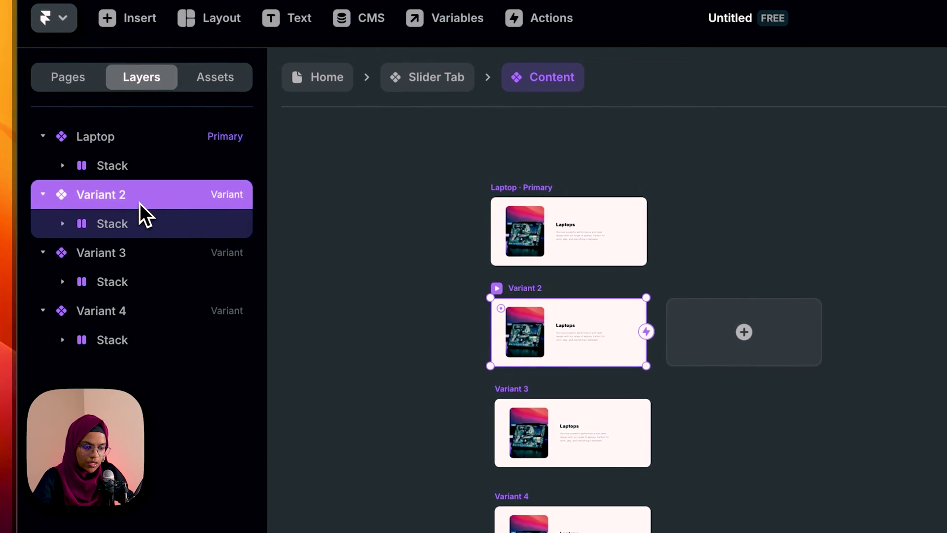
double_click(27, 175)
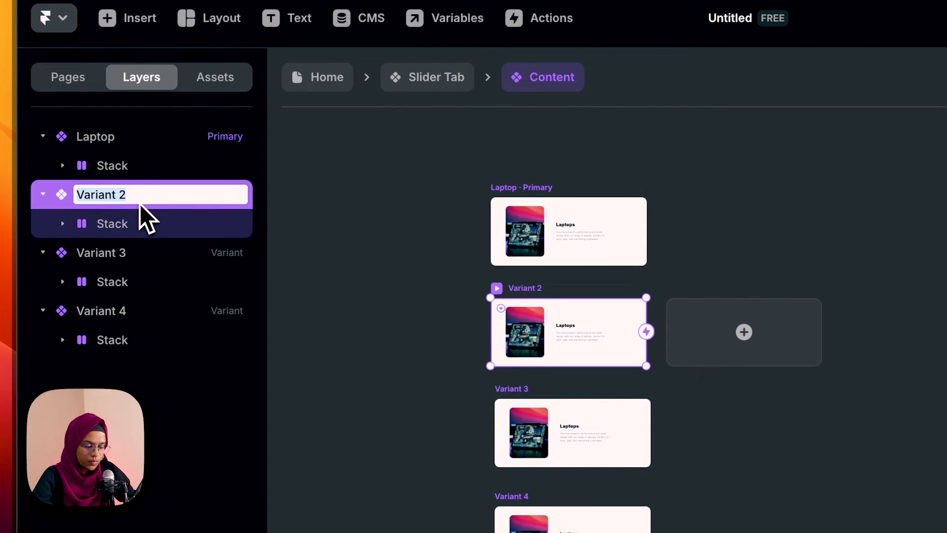
type("Tablet")
key("Return")
double_click(124, 254)
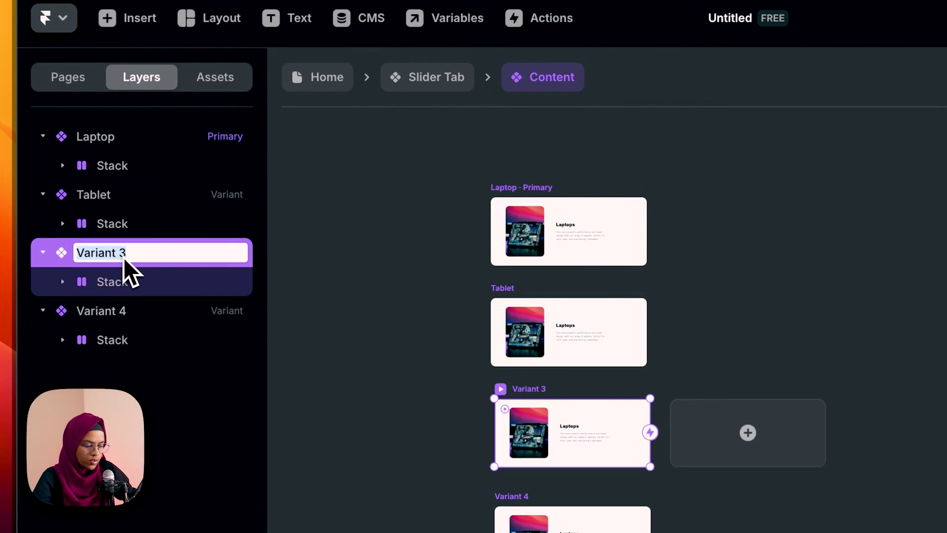
type("Watches")
key("Return")
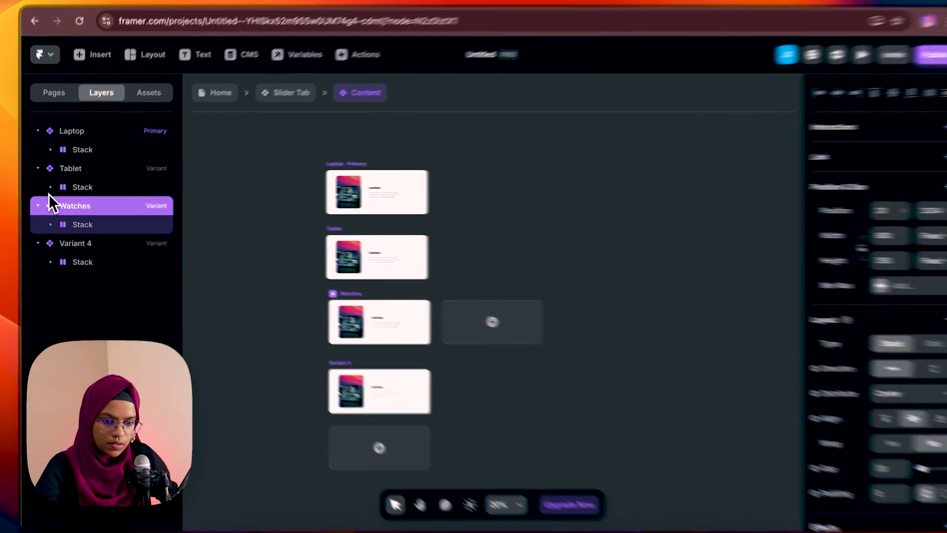
left_click(119, 243)
double_click(119, 243)
type("EarBuds")
key("Return")
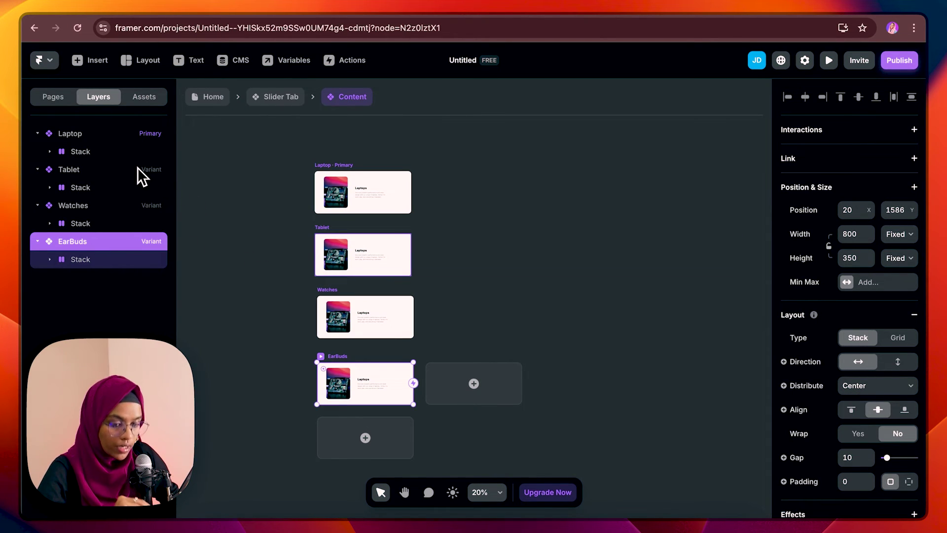
Set the left position of the Tablet variant's stack to about -900 so its frame shows the Tablets card
scroll(359, 241, "up", 5)
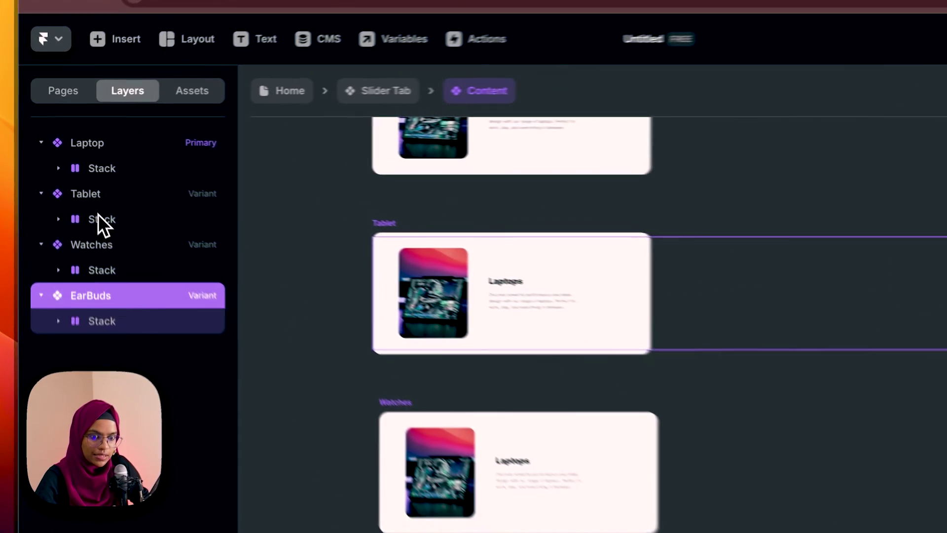
left_click(74, 188)
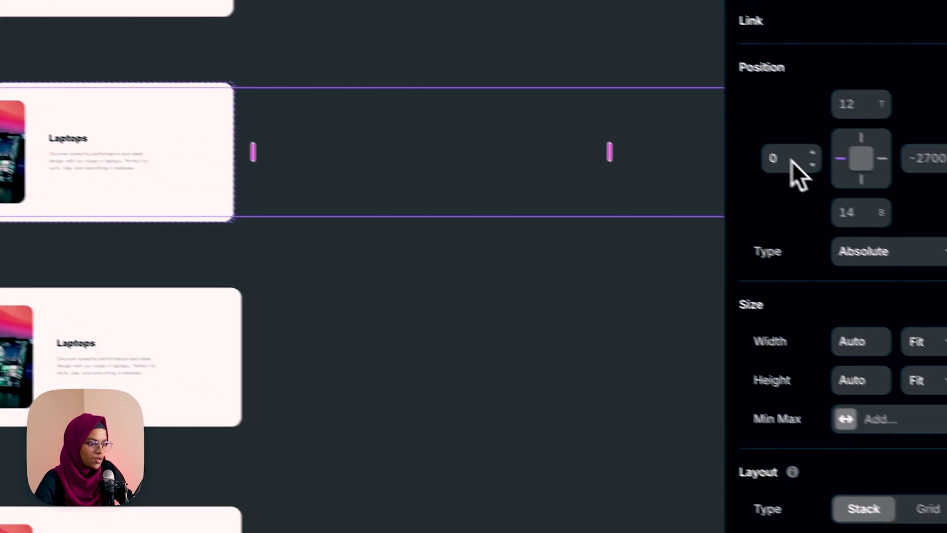
left_click_drag(773, 144, 765, 132)
left_click_drag(782, 166, 803, 532)
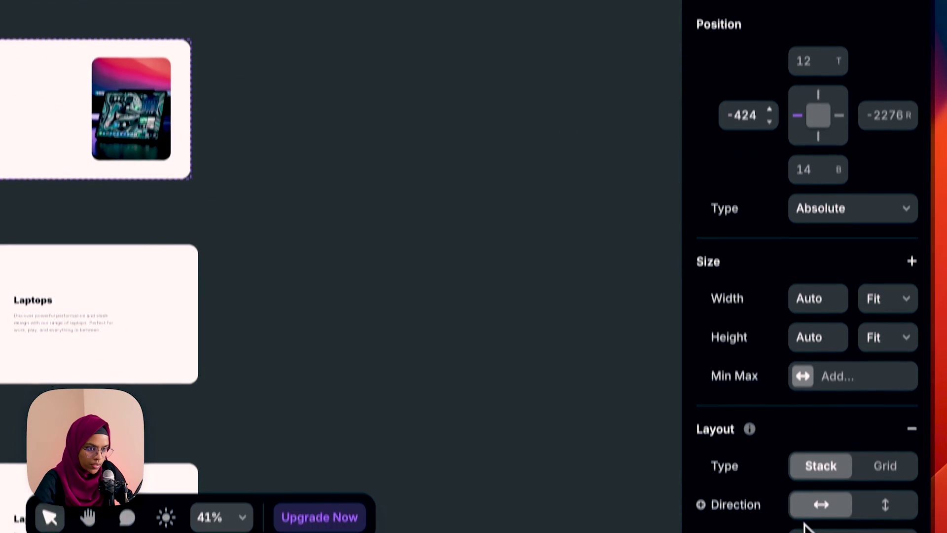
left_click_drag(769, 143, 810, 532)
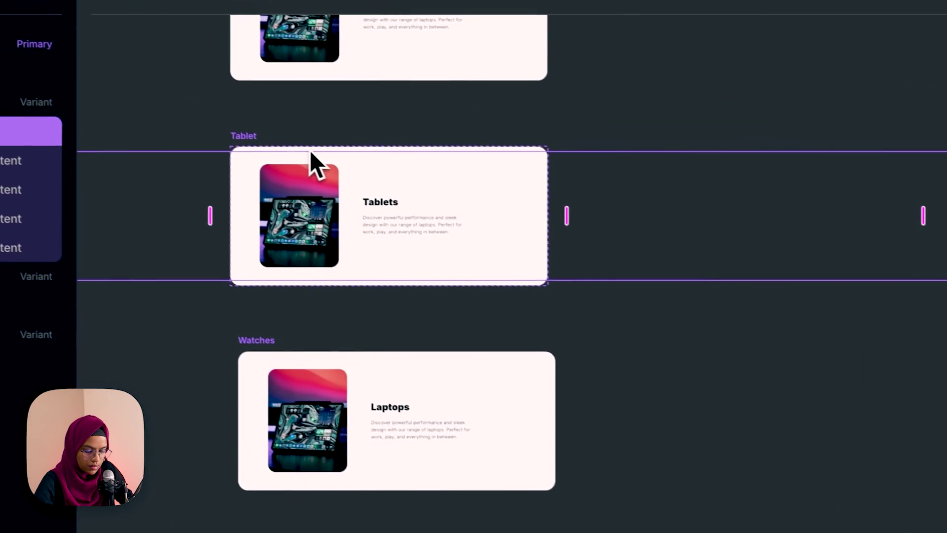
scroll(163, 88, "up", 5)
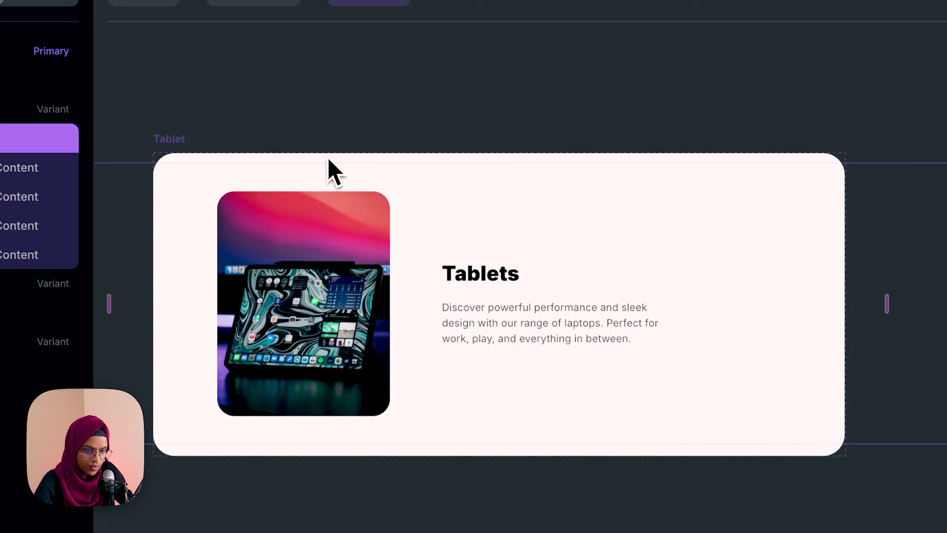
scroll(327, 157, "down", 2)
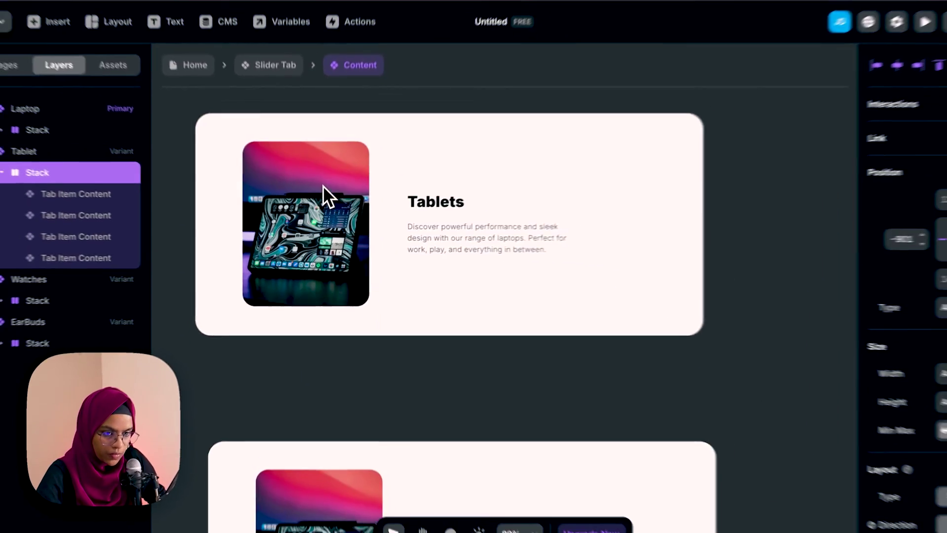
scroll(327, 158, "up", 4)
left_click_drag(824, 243, 823, 237)
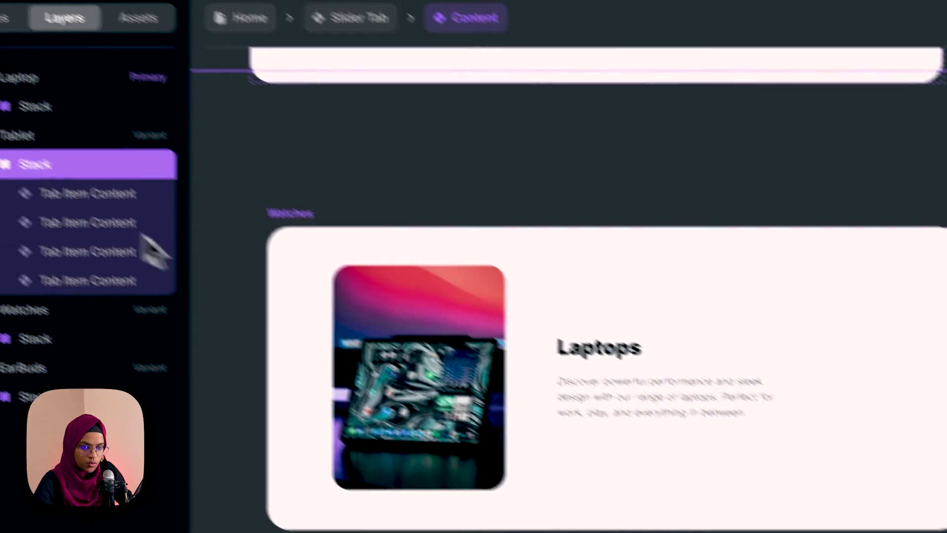
Shift the Watches variant's stack to a negative left position that lines up the Watches card inside the frame
left_click(38, 178)
left_click(42, 123)
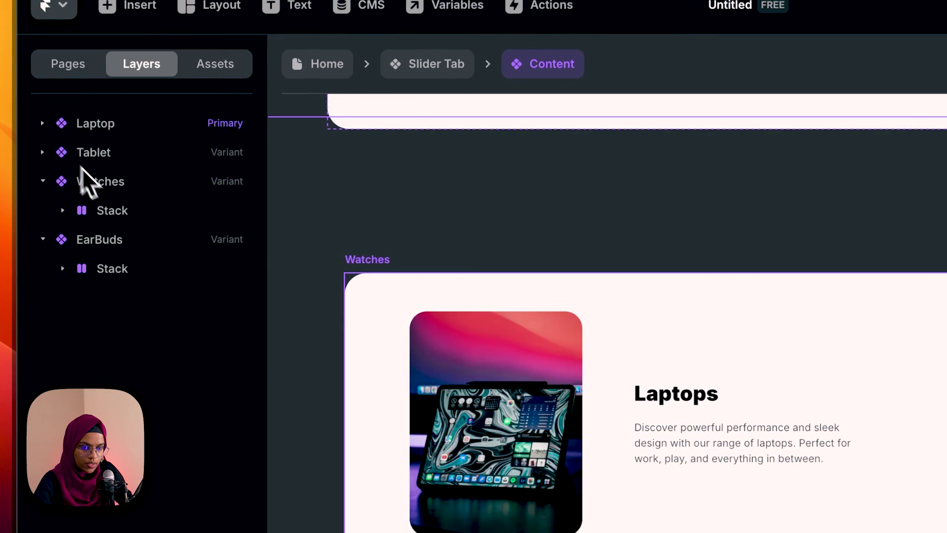
left_click(128, 217)
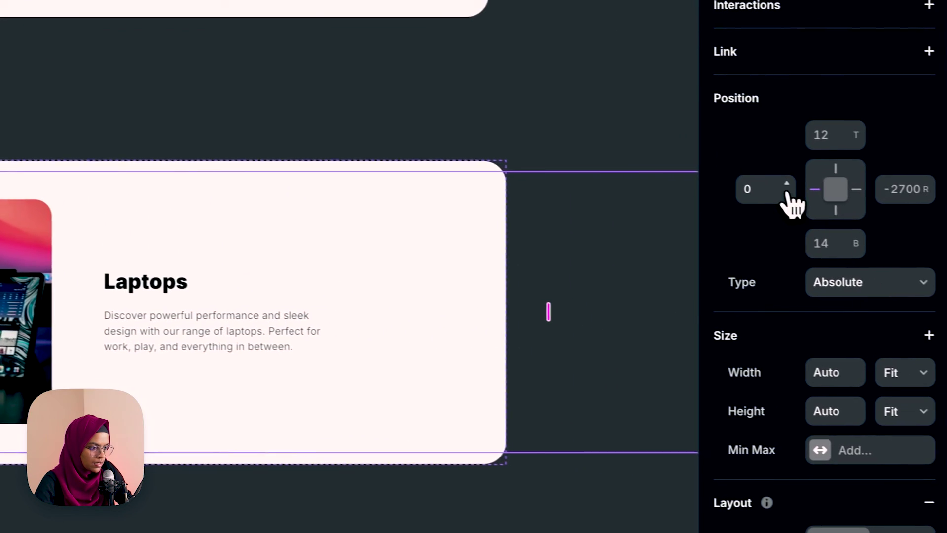
left_click_drag(787, 193, 789, 527)
left_click_drag(772, 174, 782, 490)
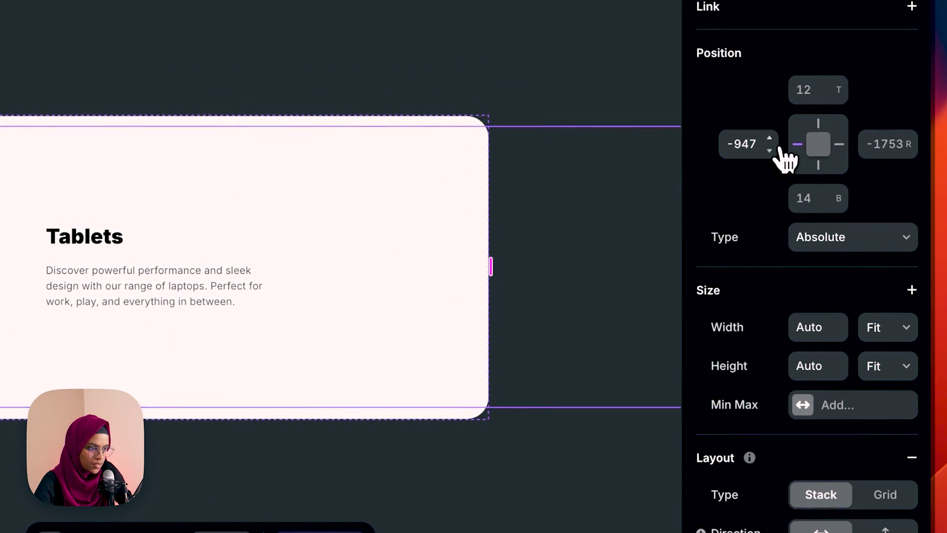
left_click_drag(772, 98, 773, 181)
left_click_drag(771, 113, 777, 348)
scroll(74, 202, "up", 2)
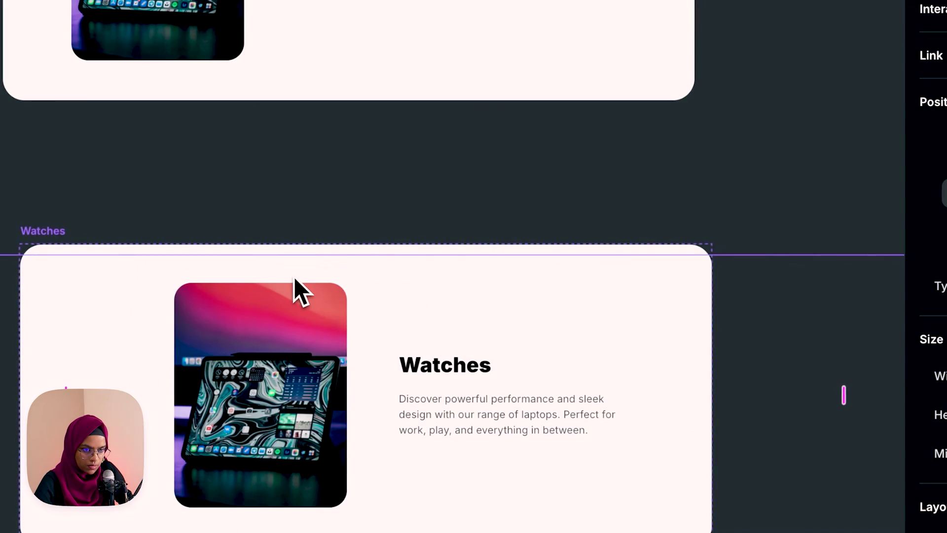
left_click_drag(833, 216, 835, 310)
left_click_drag(772, 318, 770, 327)
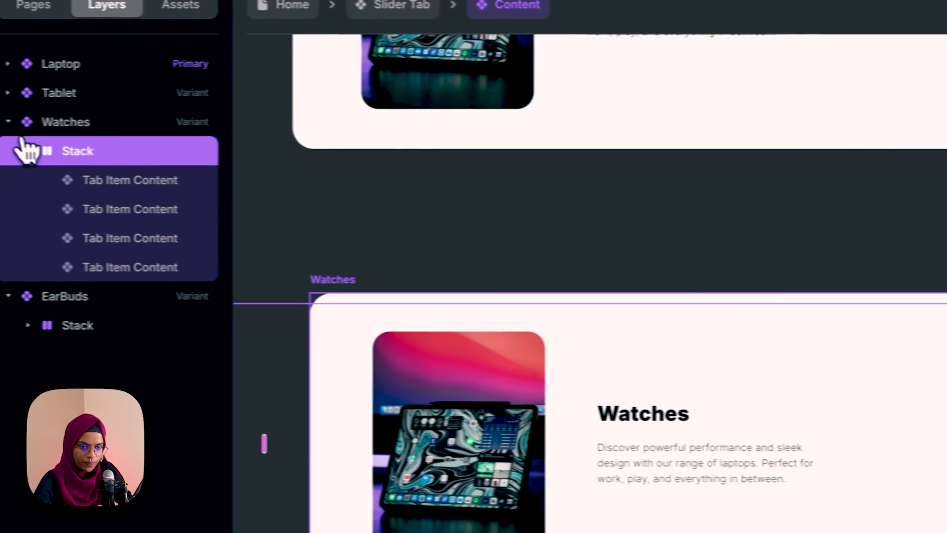
Shift the EarBuds variant's stack to a negative left position that lines up the EarBuds card inside the frame
left_click(9, 122)
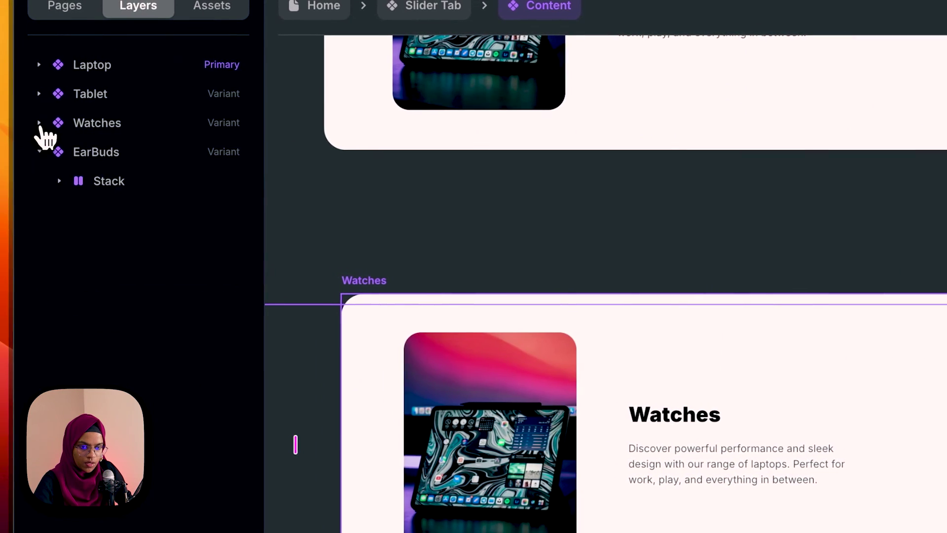
left_click(111, 182)
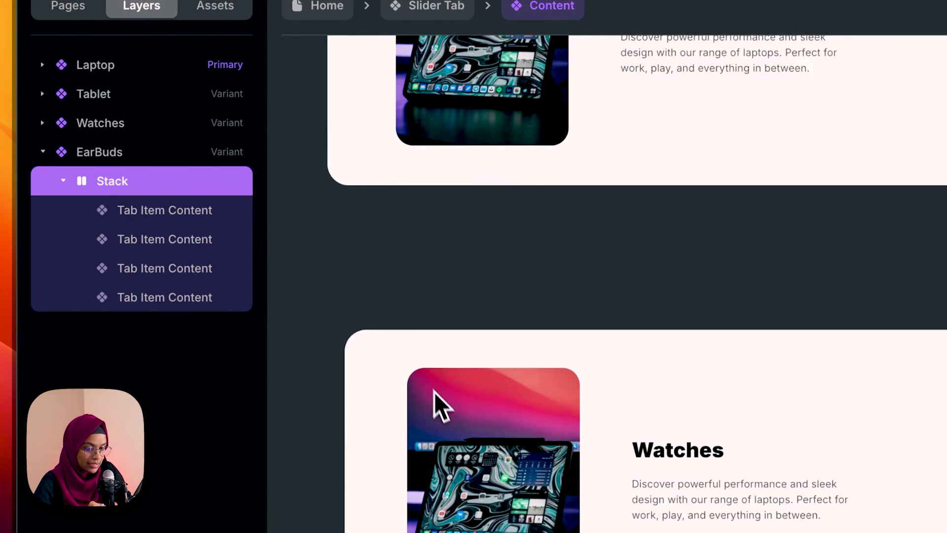
scroll(440, 403, "down", 7)
scroll(440, 403, "down", 8)
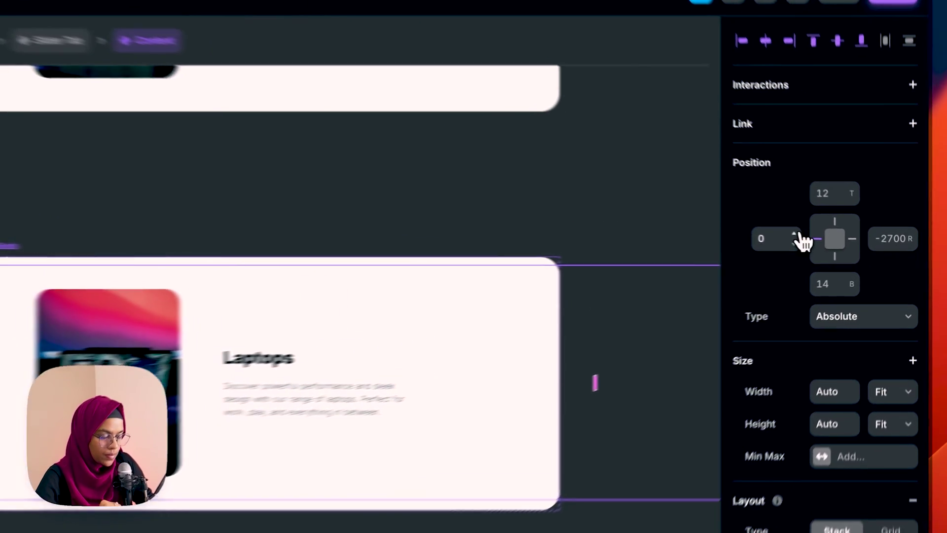
left_click_drag(798, 233, 838, 532)
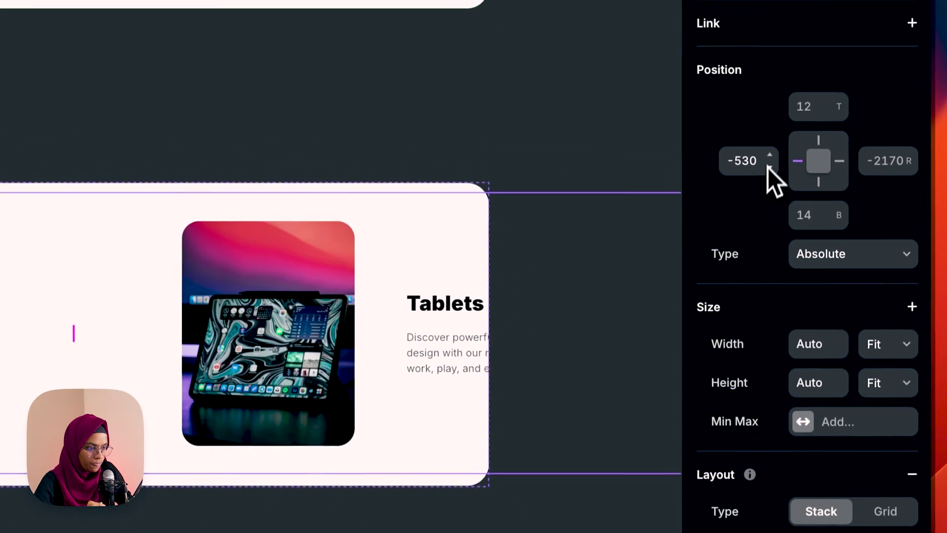
mouse_move(767, 154)
left_mouse_down()
mouse_move(752, 459)
mouse_move(782, 167)
mouse_move(791, 253)
mouse_move(769, 138)
left_mouse_up()
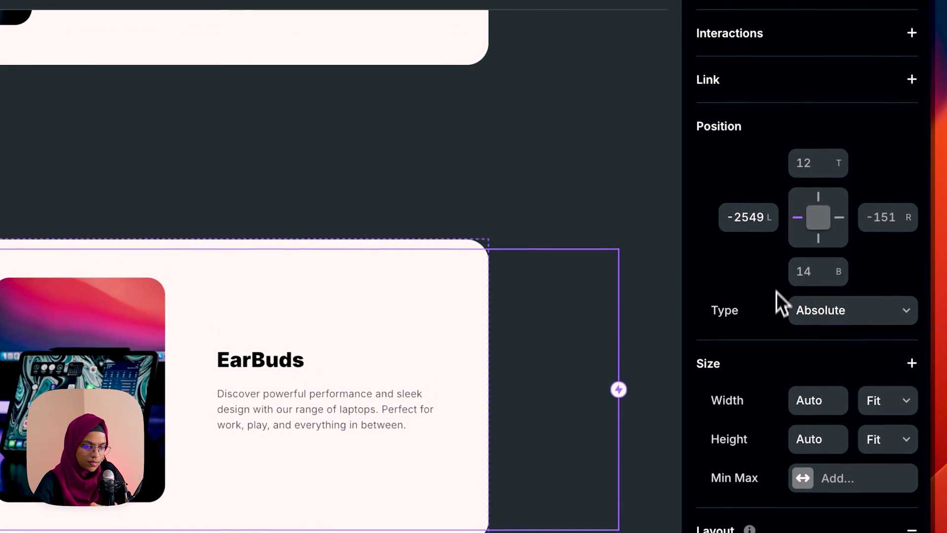
left_click_drag(762, 303, 773, 351)
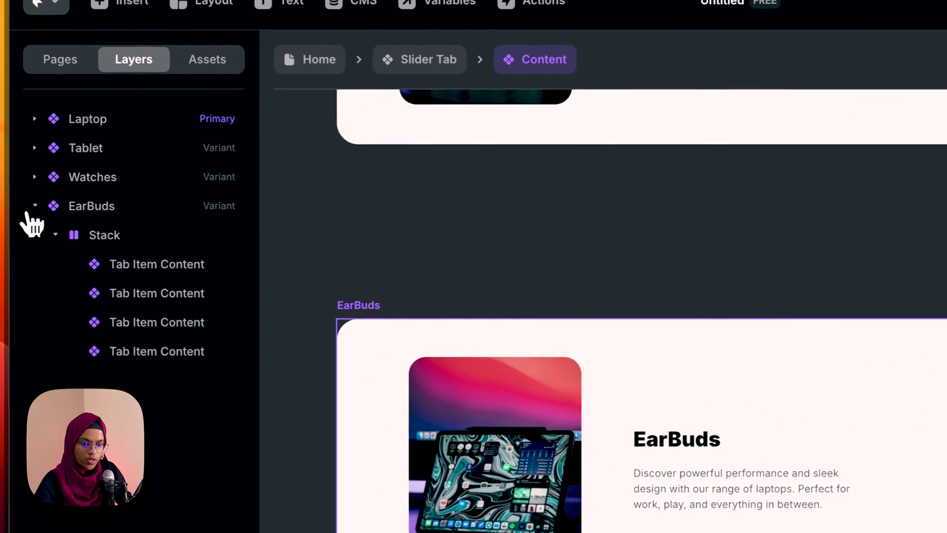
left_click(39, 206)
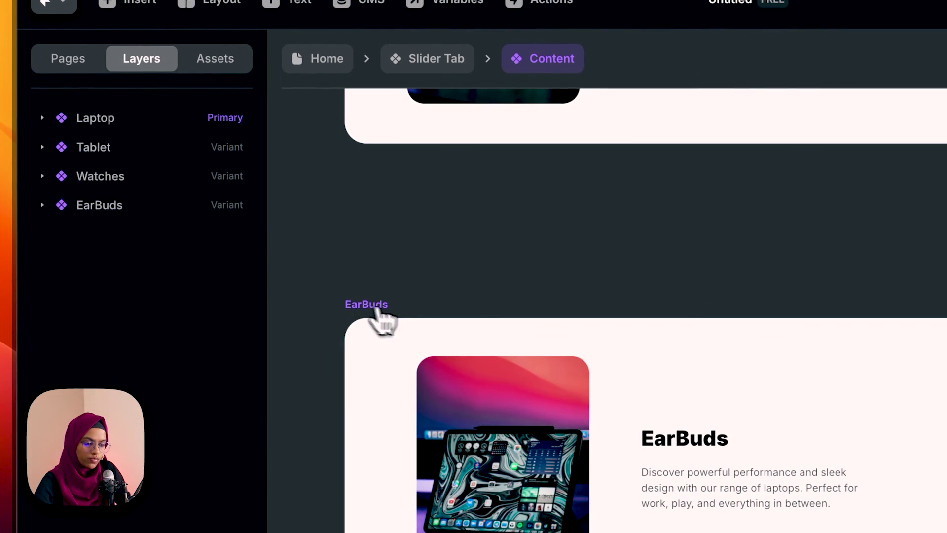
Return to the Slider Tab component, check the content of its variants and open the preview
scroll(406, 309, "down", 3)
scroll(408, 314, "up", 5)
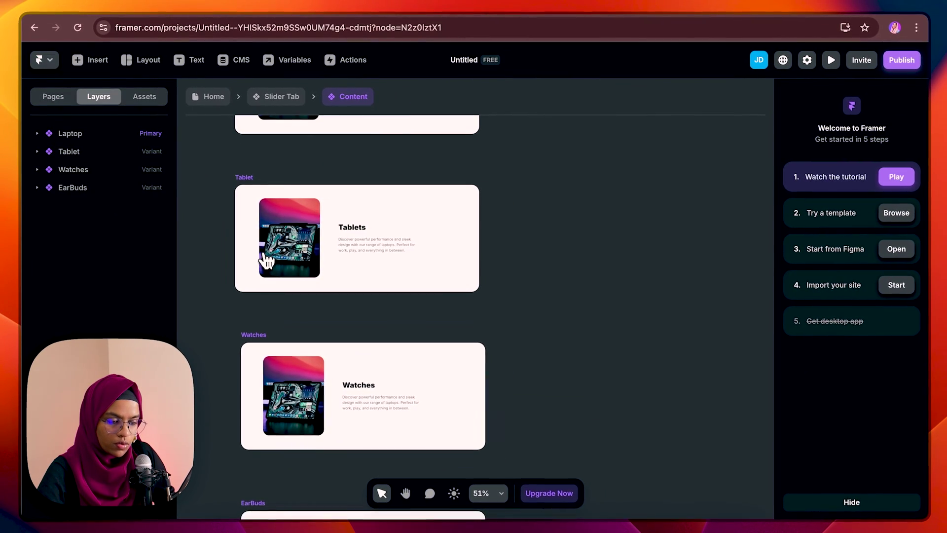
scroll(266, 260, "up", 3)
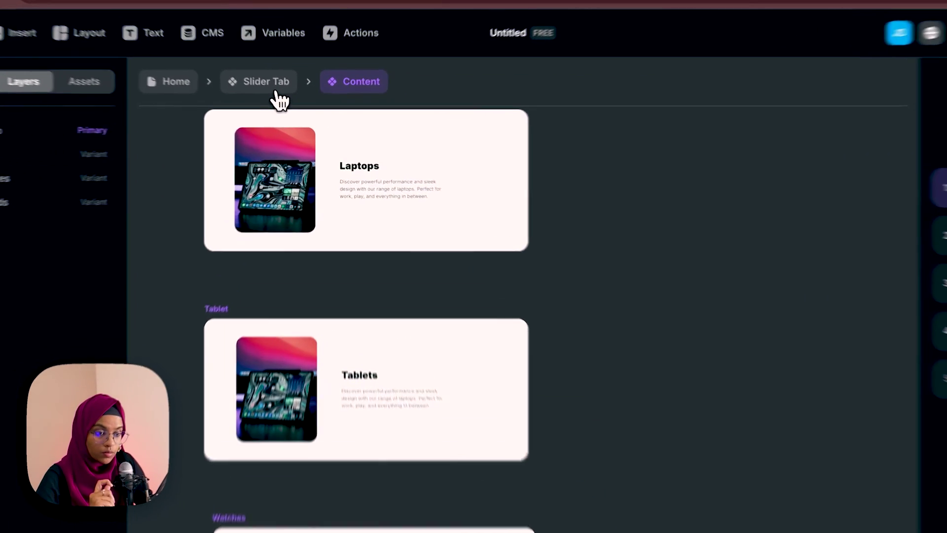
left_click(286, 98)
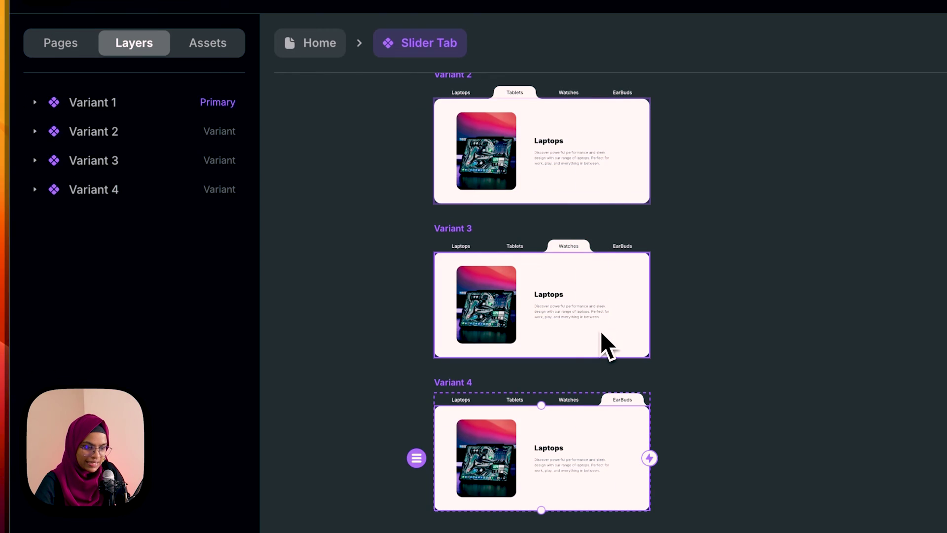
scroll(429, 329, "down", 1)
scroll(429, 329, "up", 4)
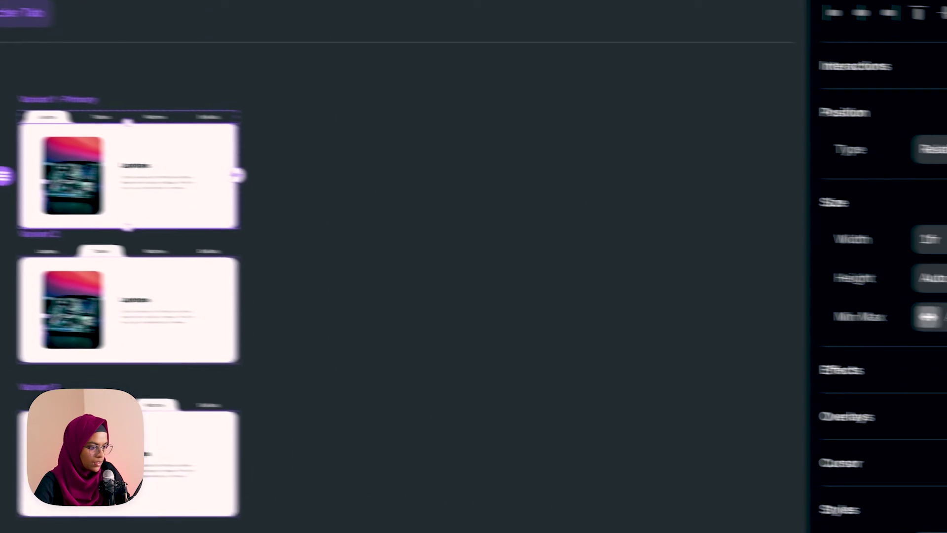
left_click(894, 235)
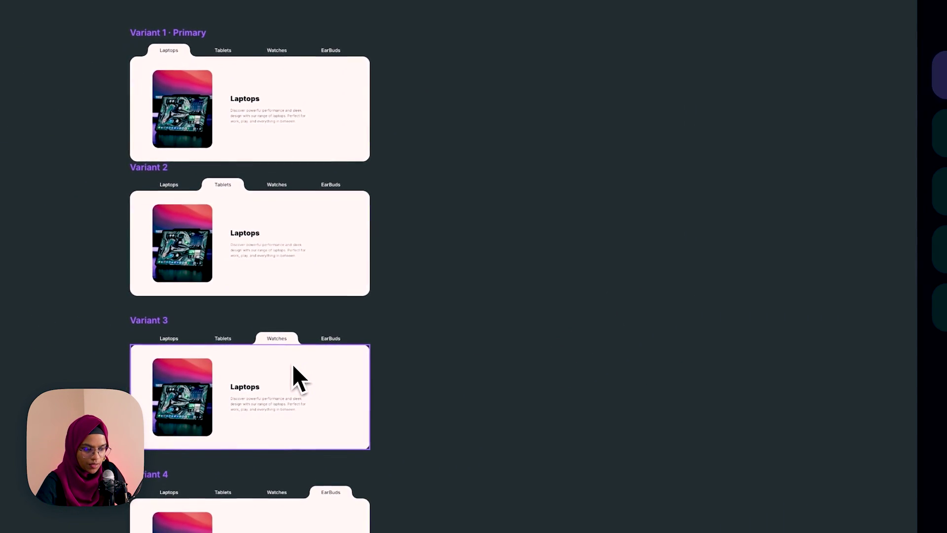
scroll(315, 403, "up", 1)
scroll(315, 404, "down", 2)
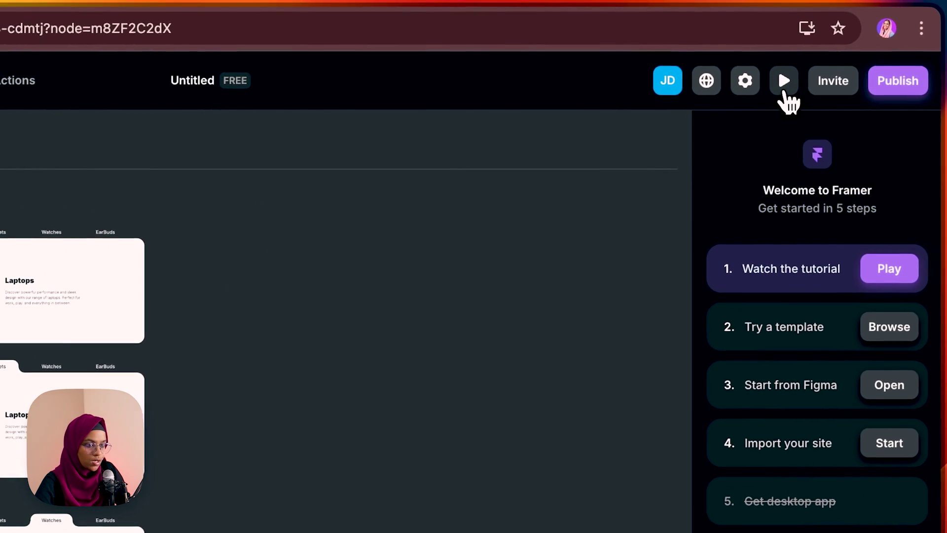
left_click(783, 81)
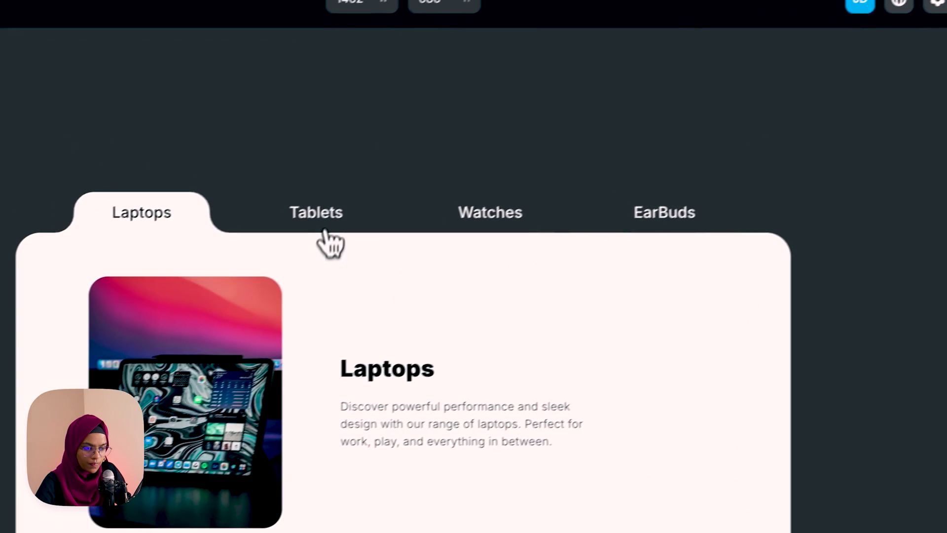
Test the Tablets, Watches, EarBuds and Laptops tabs in the component preview, and return to the Slider Tab canvas
left_click(312, 213)
left_click(470, 217)
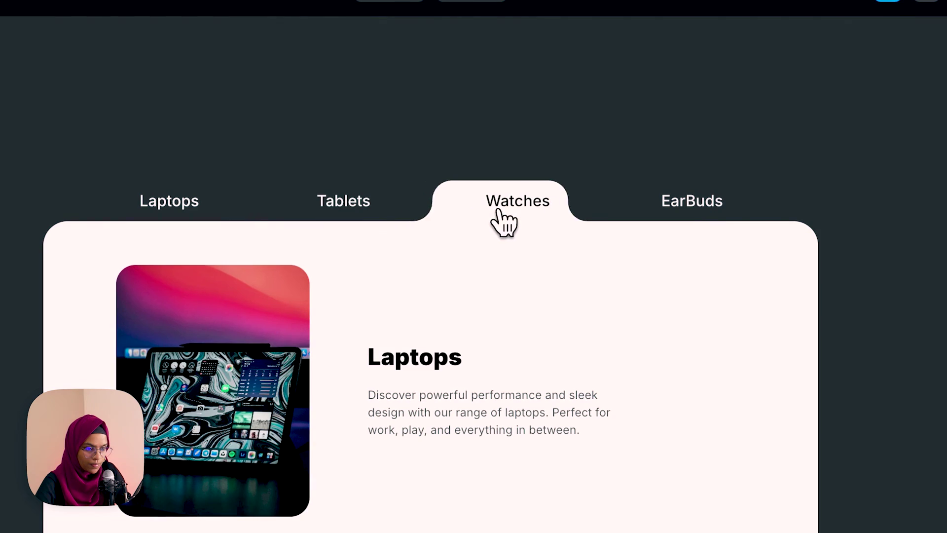
left_click(673, 207)
left_click(185, 207)
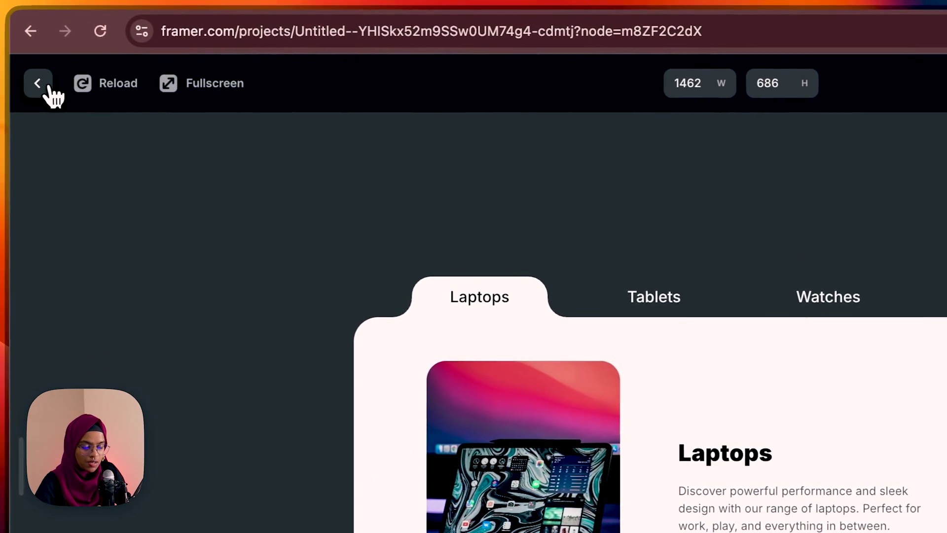
left_click(39, 84)
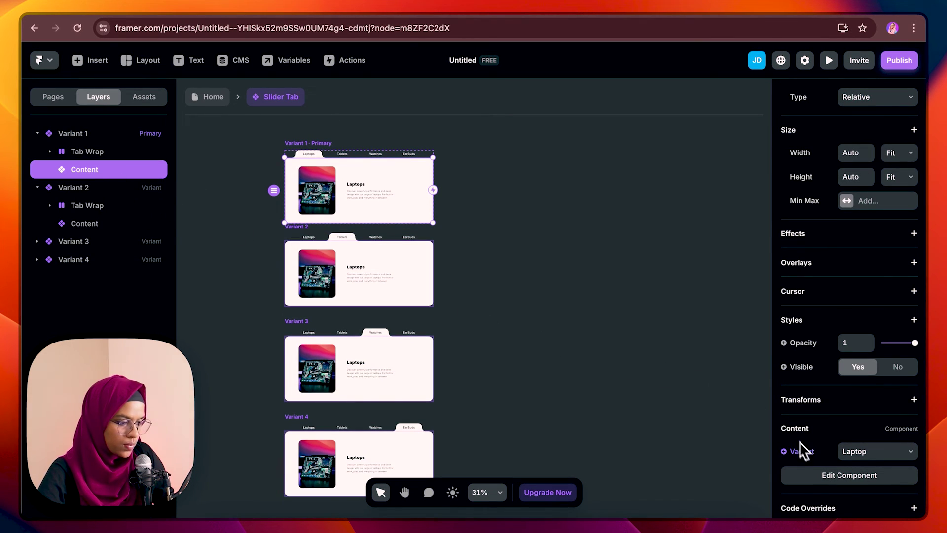
Set the Content instance to the Tablet variant in Variant 2 and to the Watches variant in Variant 3
left_click(86, 225)
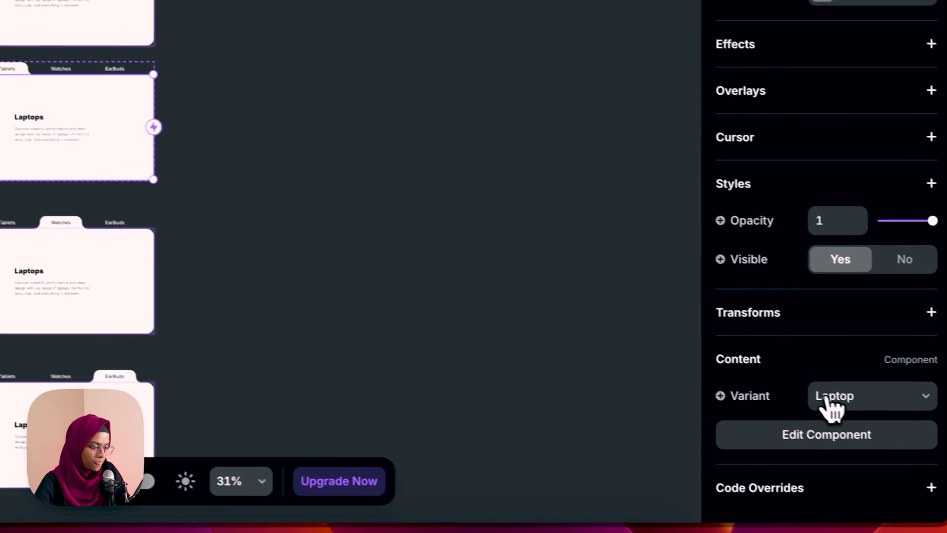
left_click(833, 407)
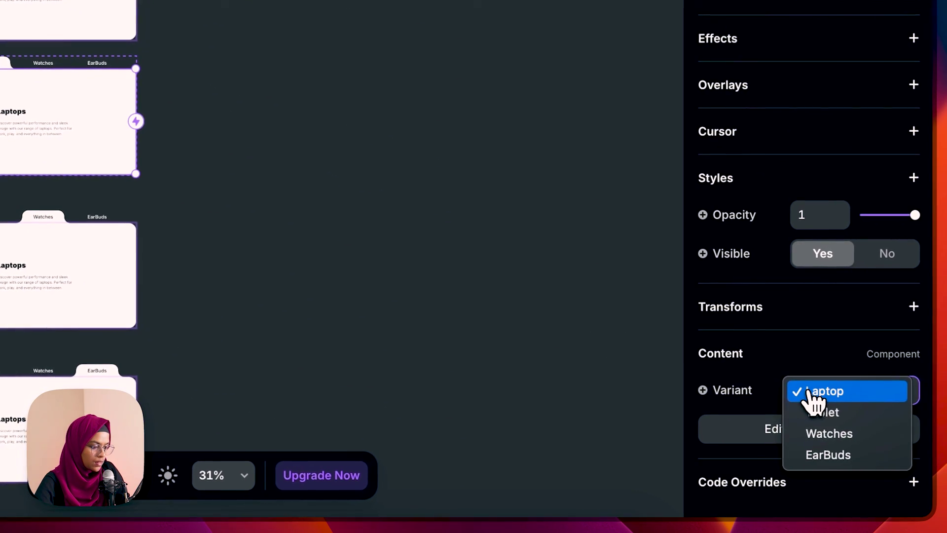
left_click(823, 412)
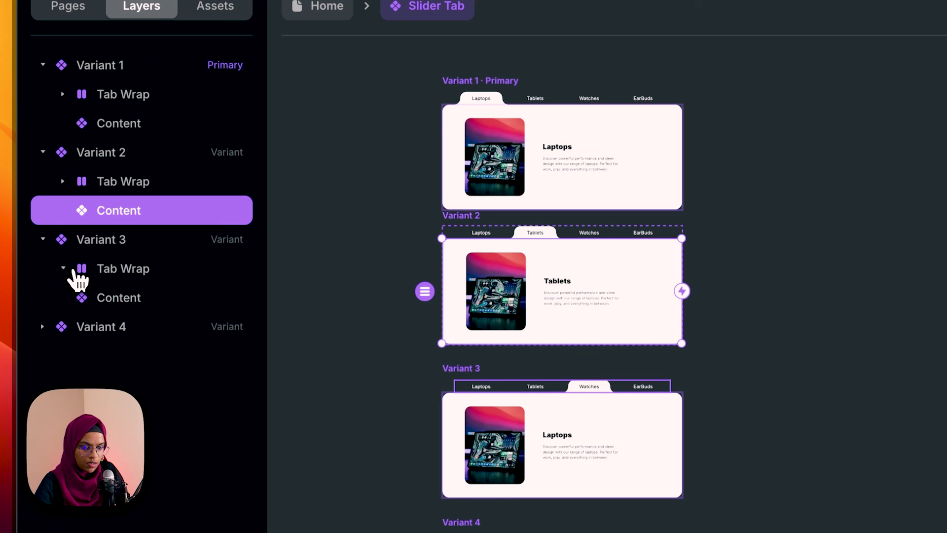
left_click(118, 297)
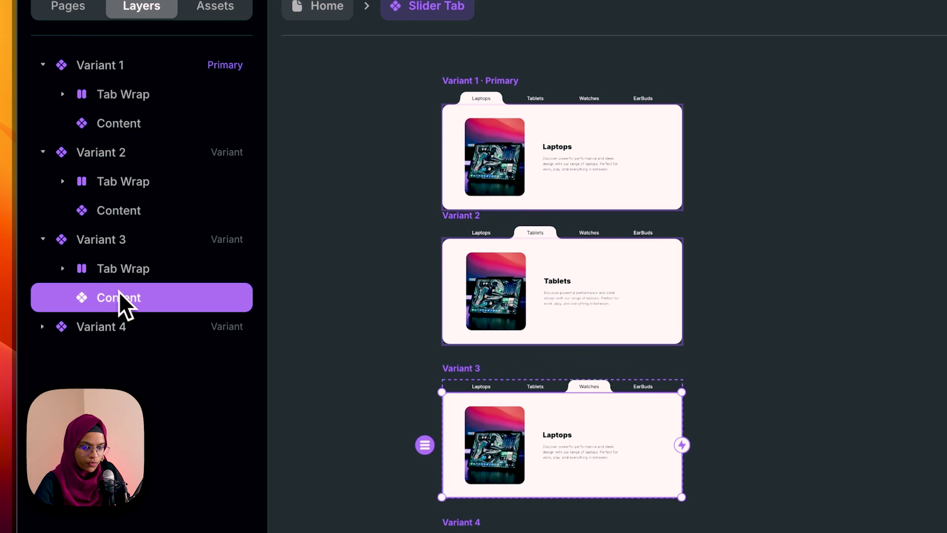
scroll(830, 489, "down", 4)
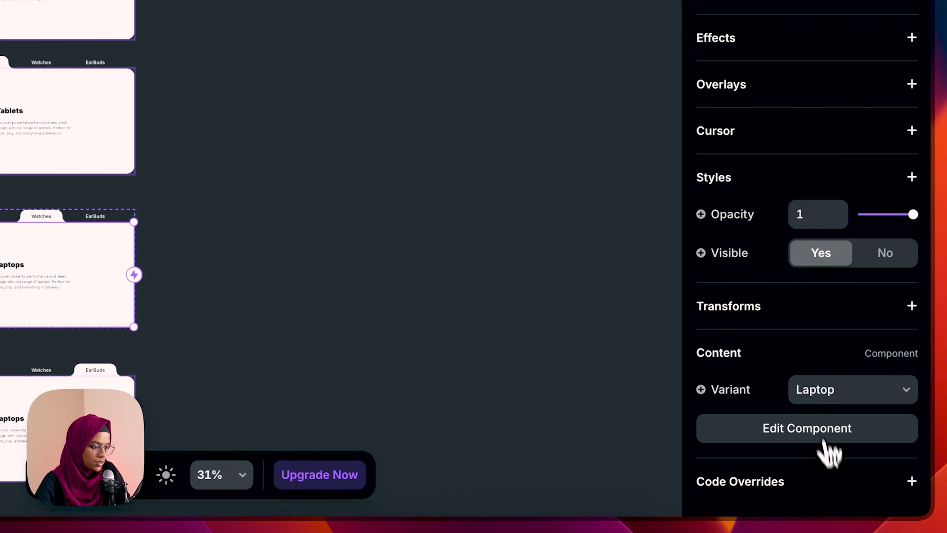
left_click(835, 434)
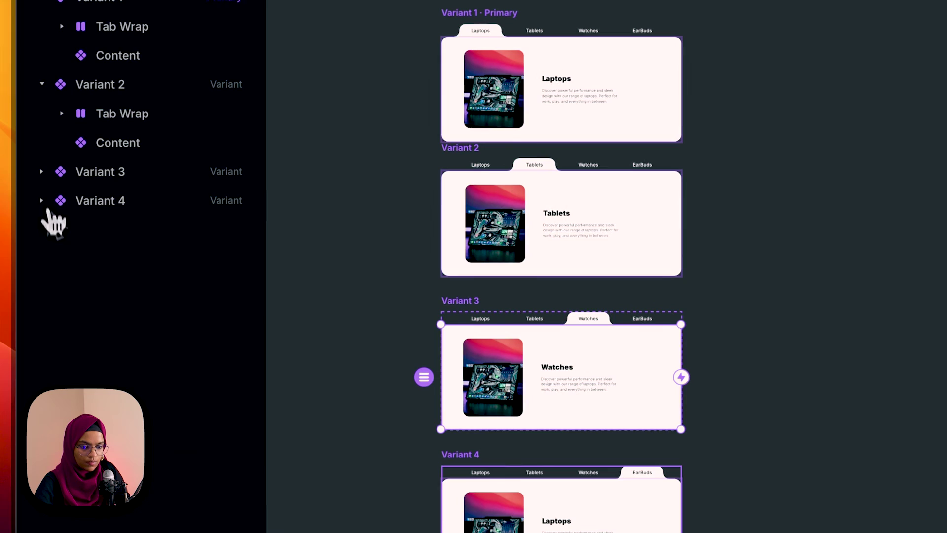
Set the Content instance inside Variant 4 of the Slider Tab to the EarBuds variant
left_click(43, 199)
left_click(63, 230)
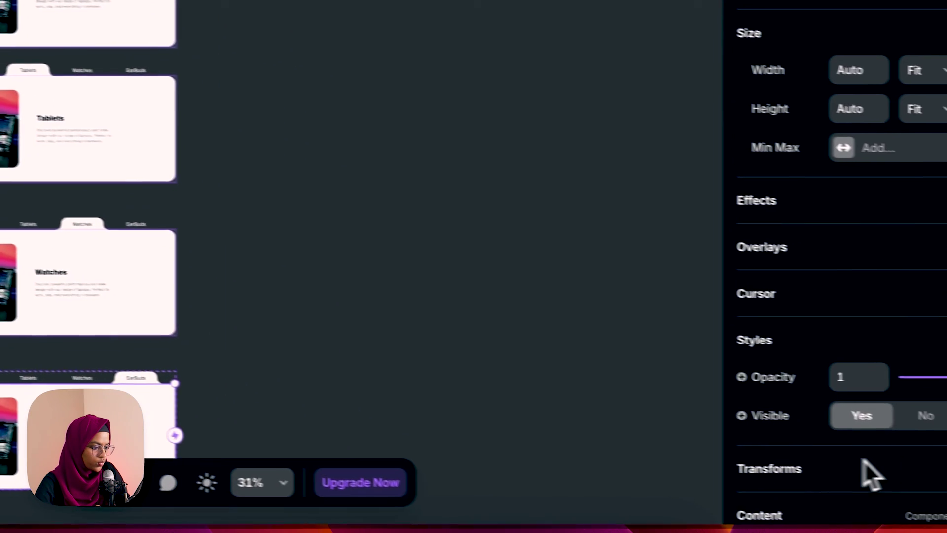
scroll(865, 463, "down", 3)
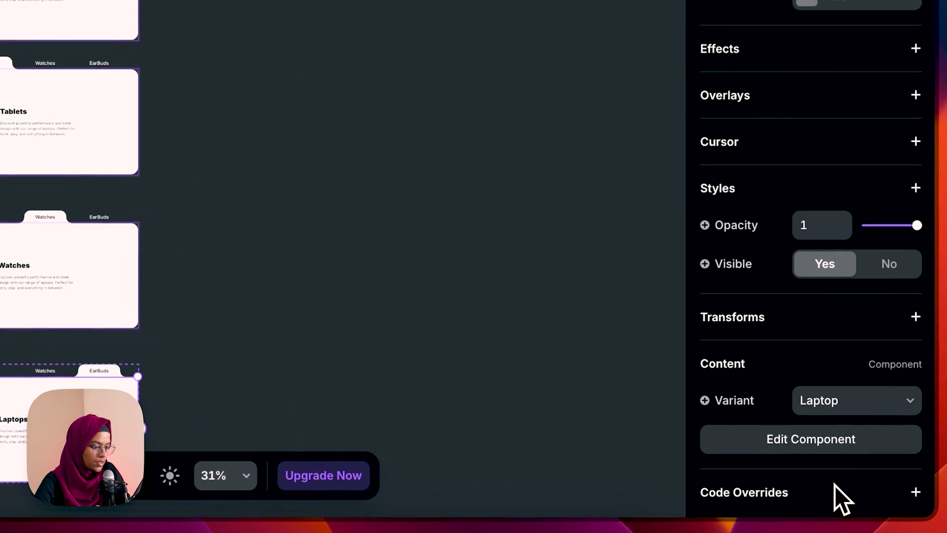
left_click(844, 391)
left_click(838, 456)
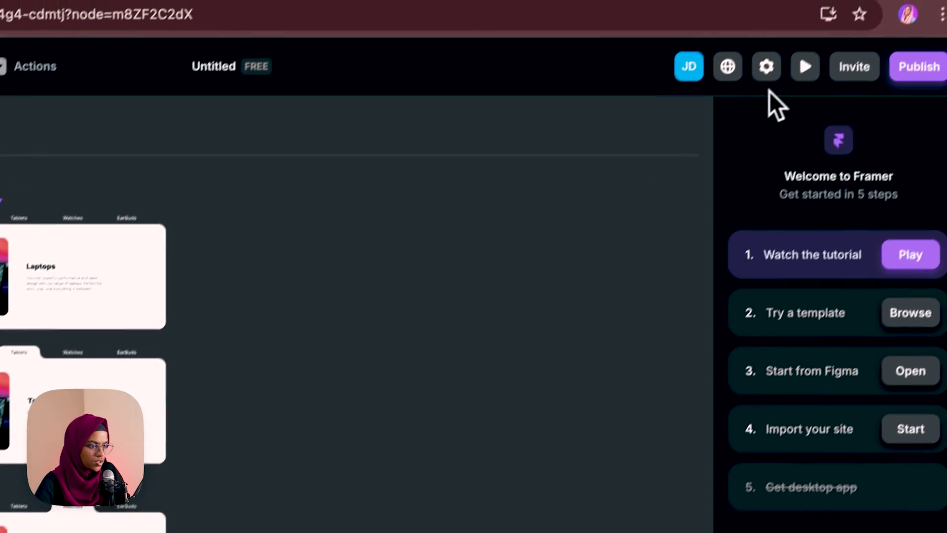
Preview the Slider Tab component and switch through all of its tabs to check the sliding content
left_click(804, 69)
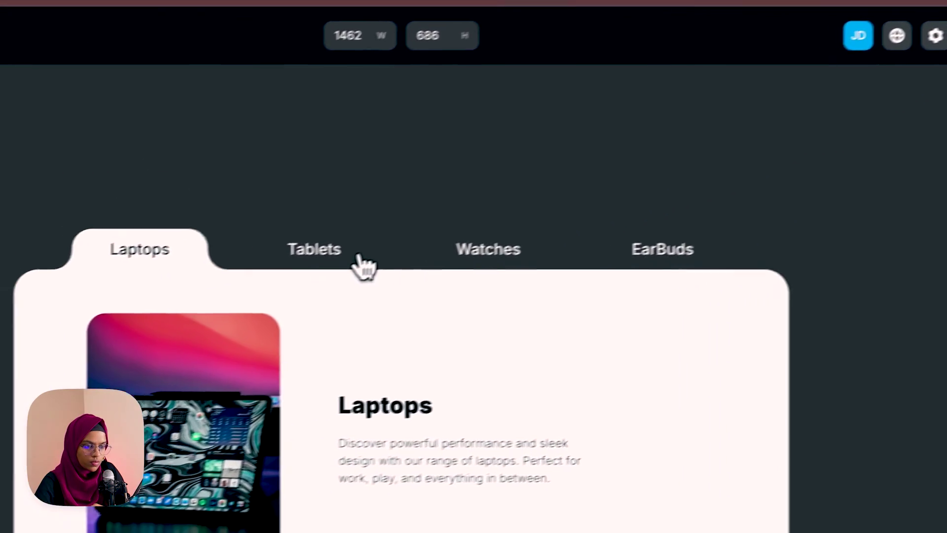
left_click(167, 287)
left_click(526, 242)
left_click(712, 242)
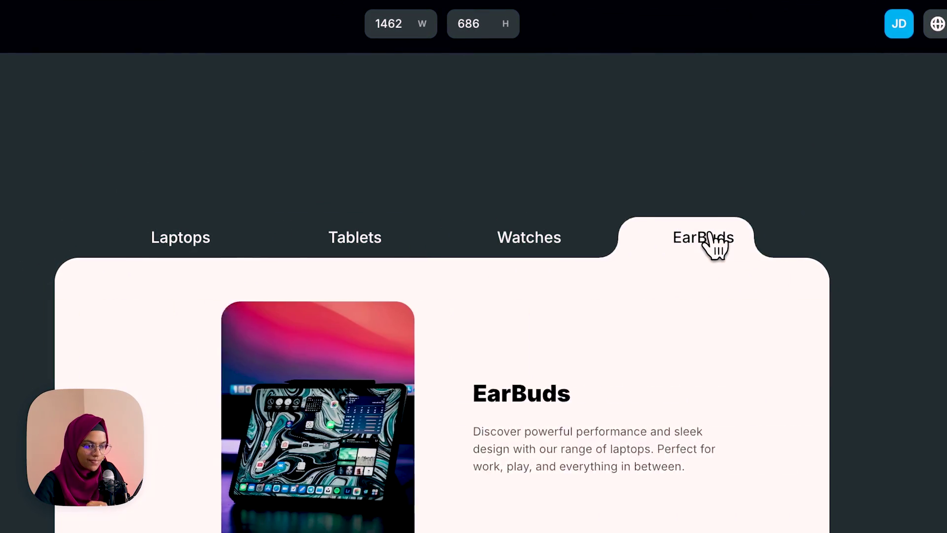
left_click(531, 246)
left_click(363, 241)
left_click(182, 242)
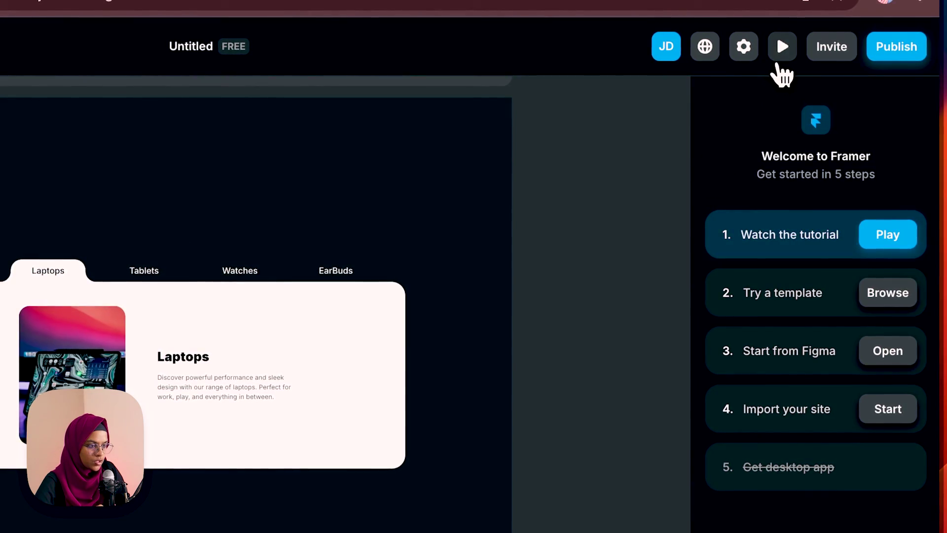
Preview the Home page at desktop size, try the Watches and EarBuds tabs, and return to the page canvas
left_click(783, 44)
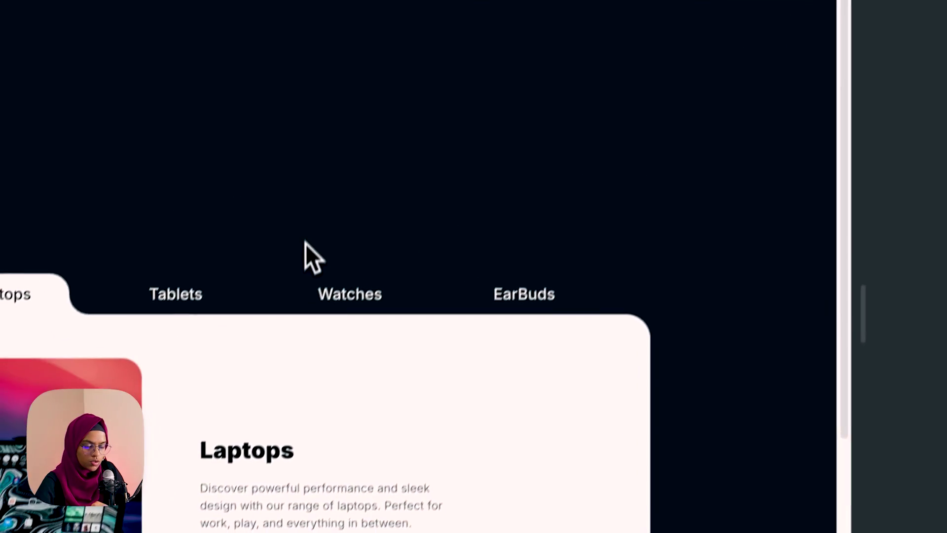
scroll(844, 346, "down", 4)
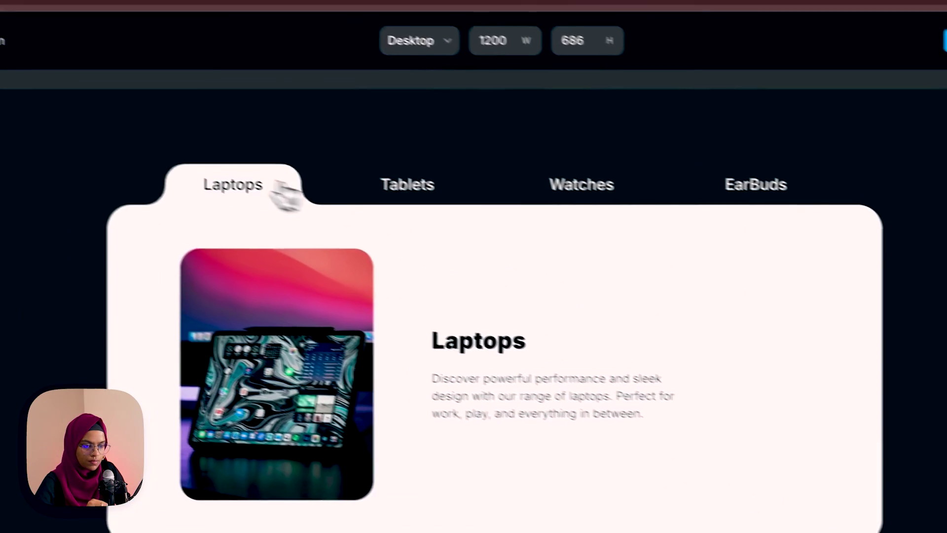
left_click(81, 73)
left_click(648, 205)
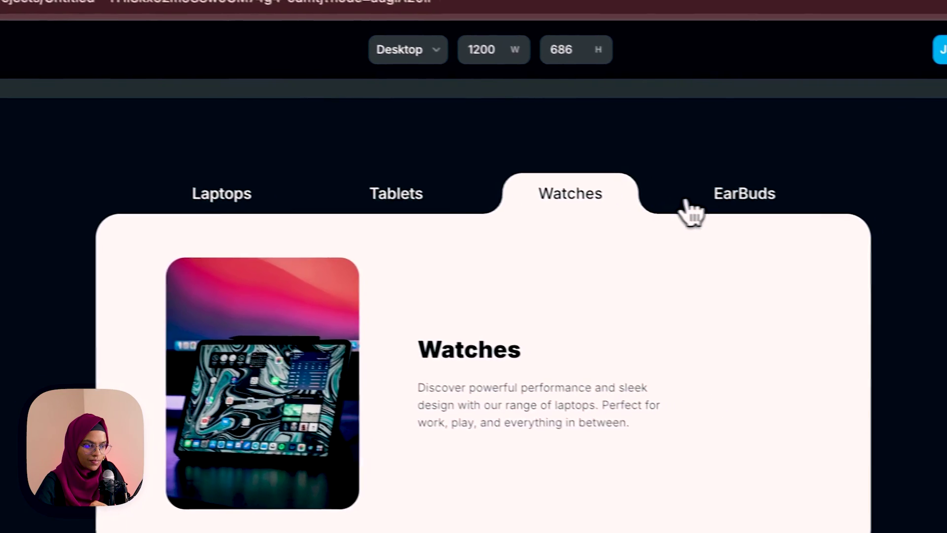
left_click(723, 199)
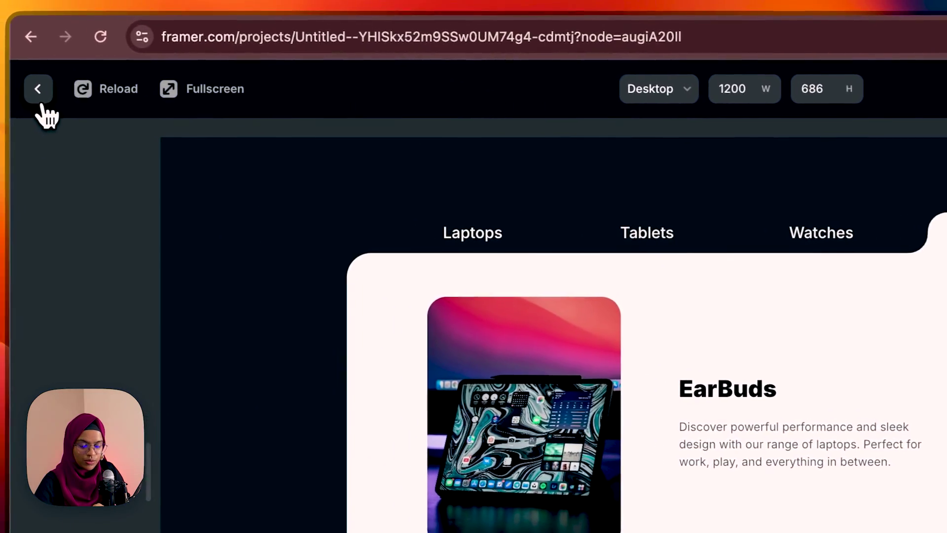
left_click(37, 92)
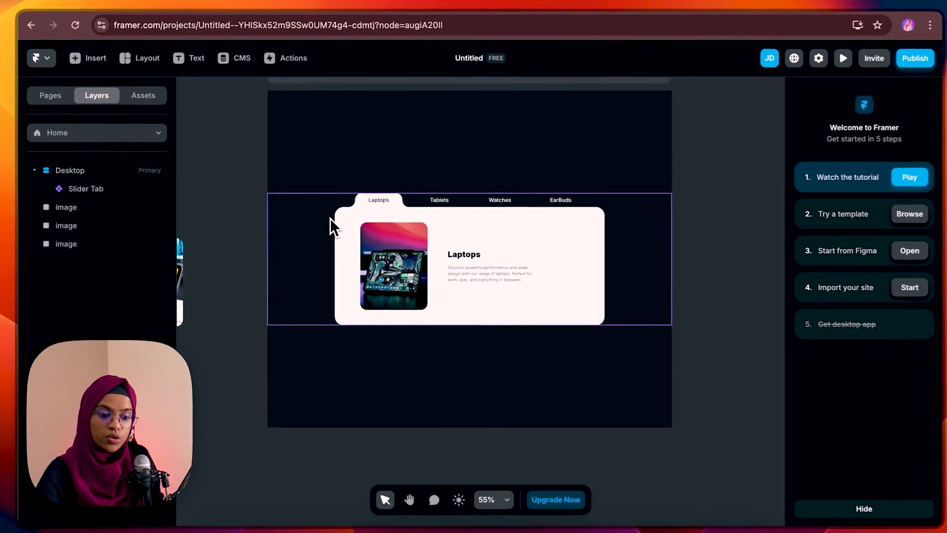